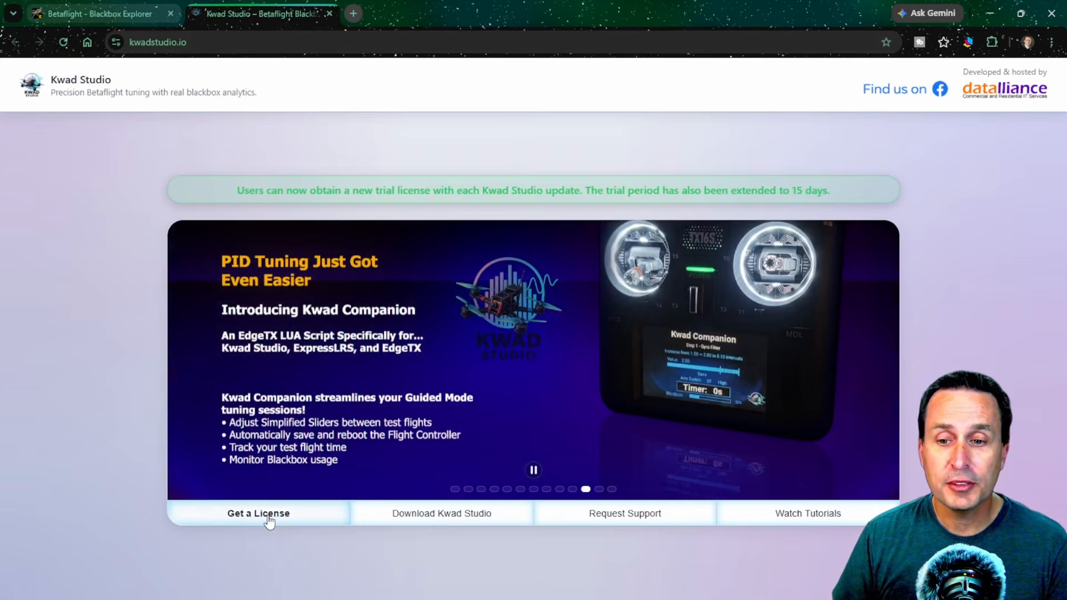
# Follow the license link on kwadstudio.io, then switch to Kwad Studio and view the license options in its About window
pyautogui.click(268, 515)
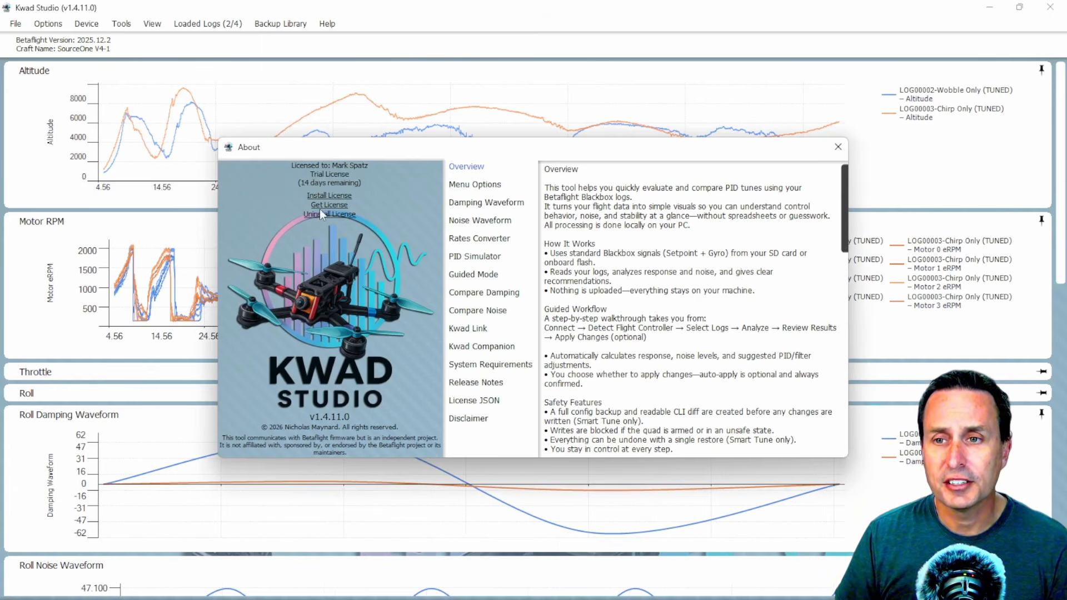
pyautogui.click(320, 22)
pyautogui.click(349, 179)
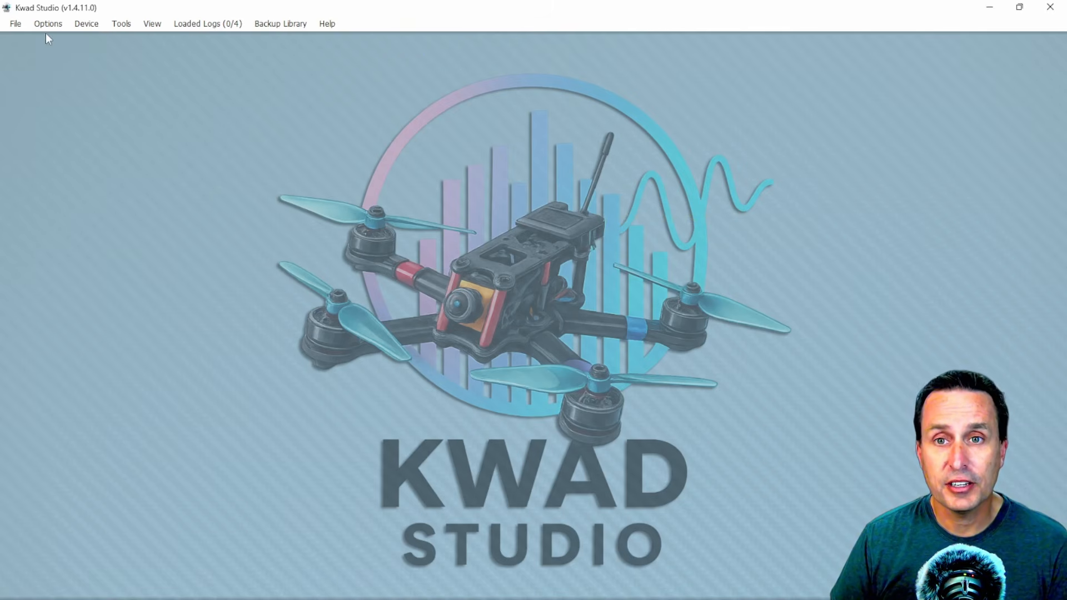
# Browse the LOGs folder for blackbox logs with All Files (*.*) shown, and cancel without loading any
pyautogui.click(17, 24)
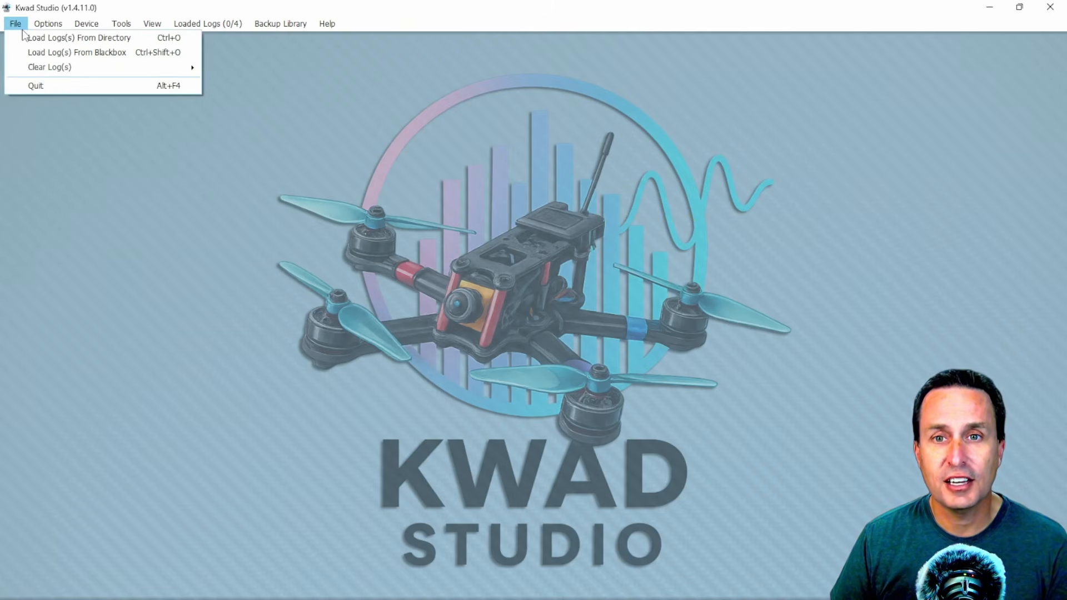
pyautogui.moveTo(38, 28)
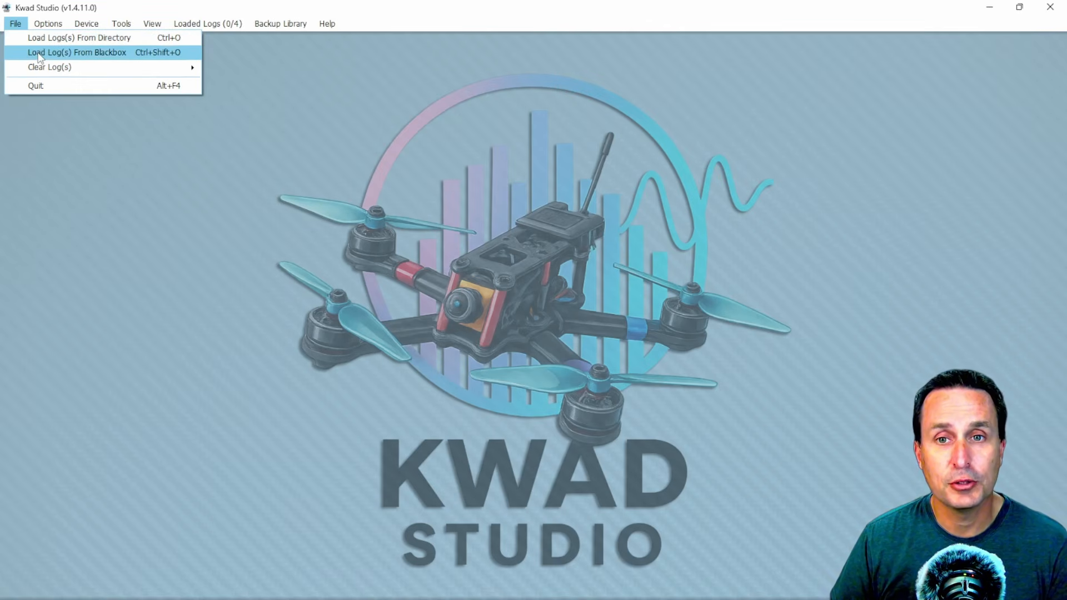
pyautogui.click(72, 38)
pyautogui.moveTo(160, 26); pyautogui.dragTo(185, 52)
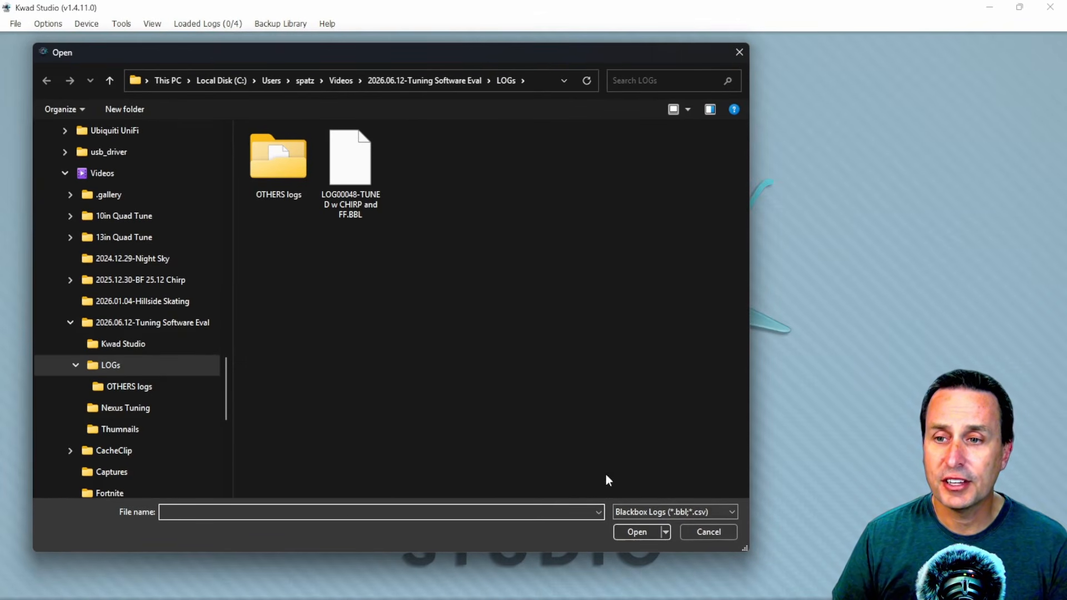
pyautogui.click(653, 509)
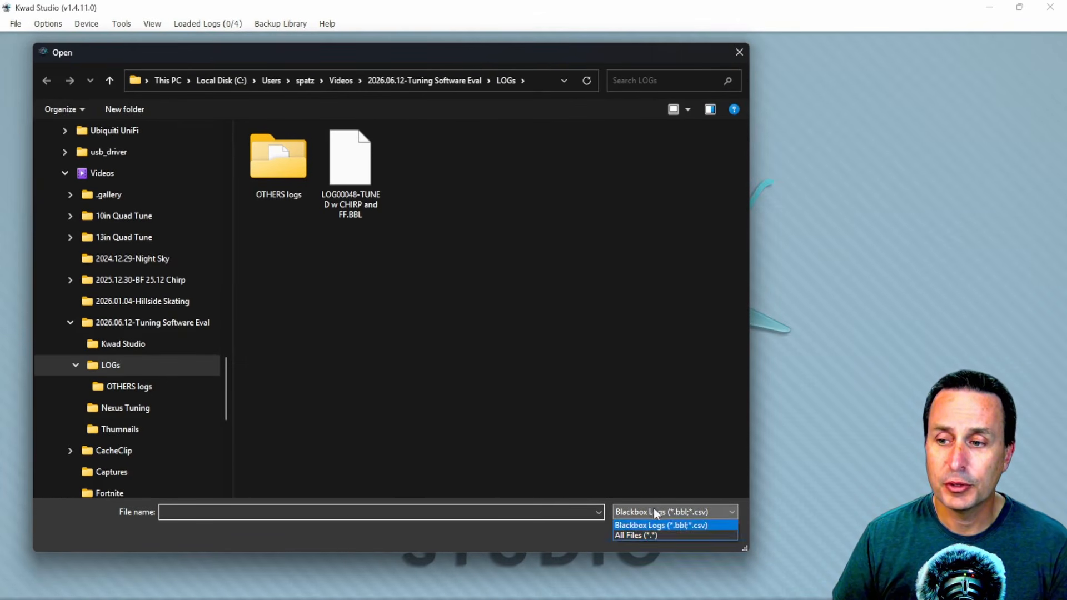
pyautogui.click(649, 536)
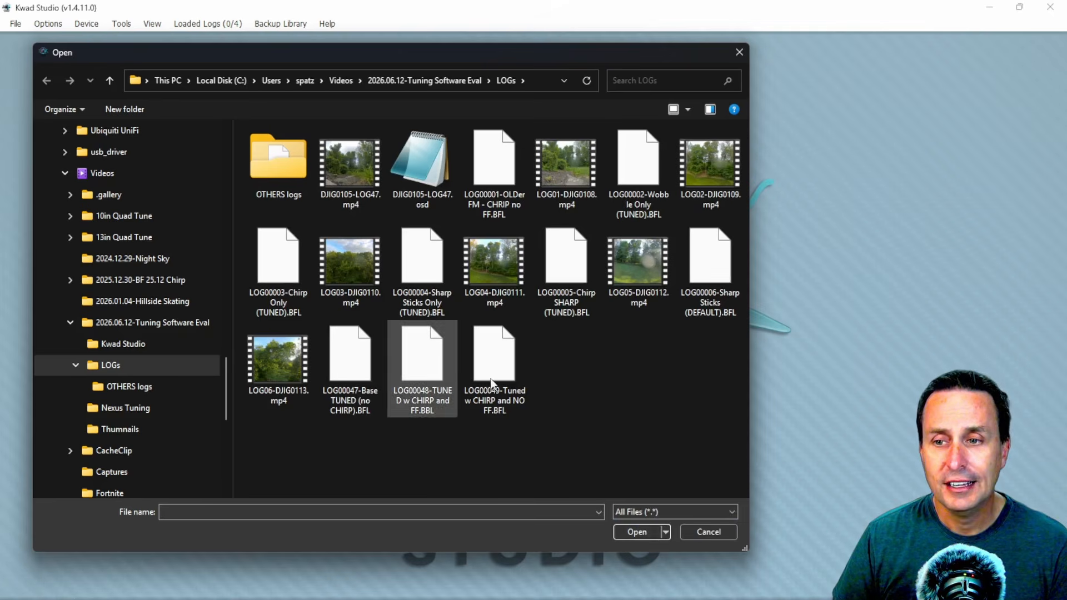
pyautogui.click(669, 511)
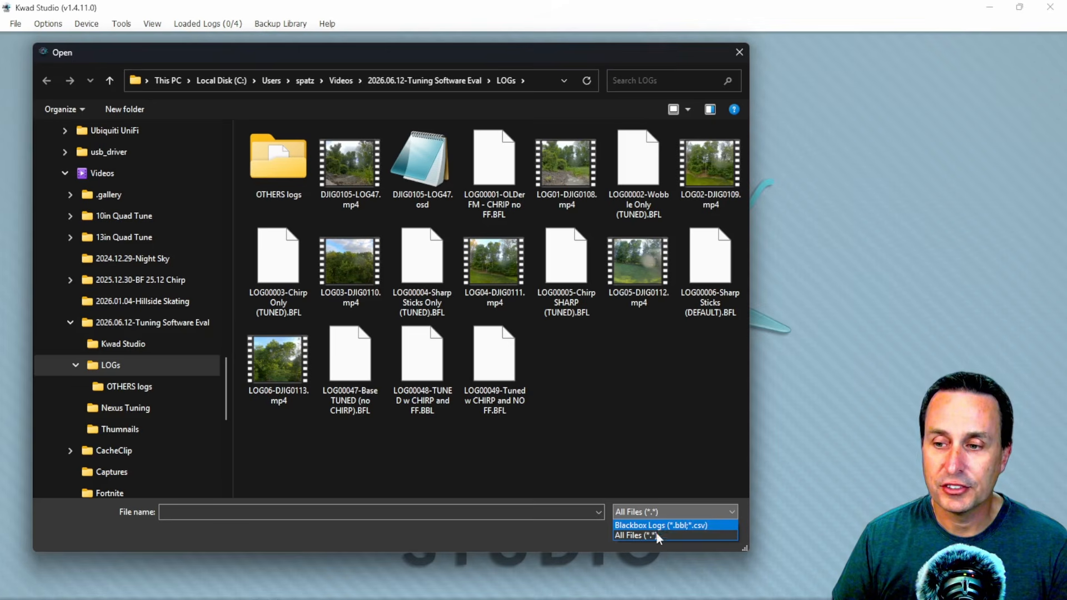
pyautogui.click(633, 535)
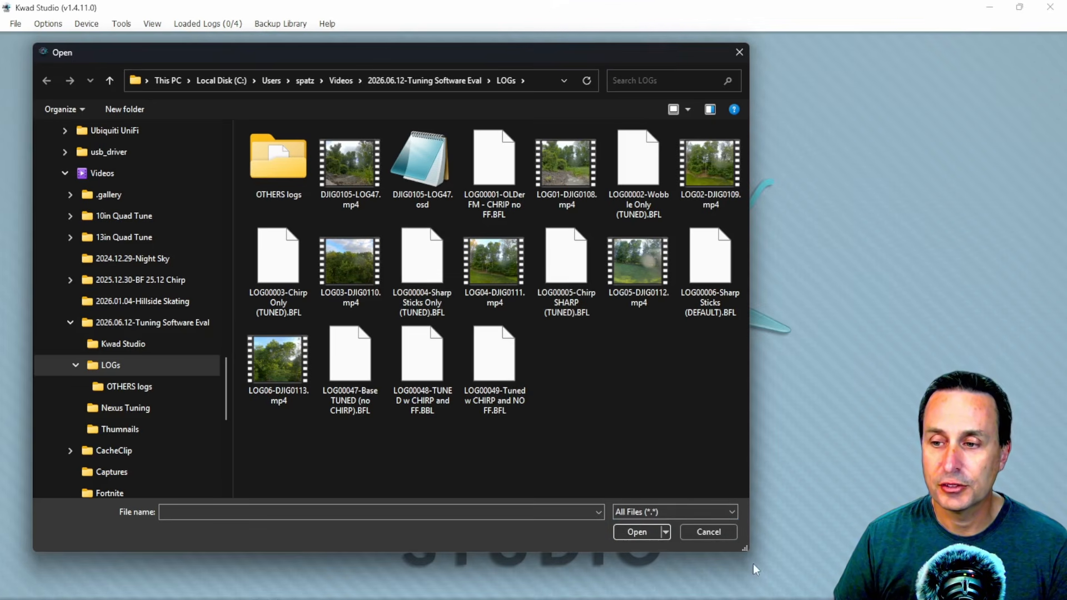
pyautogui.click(707, 531)
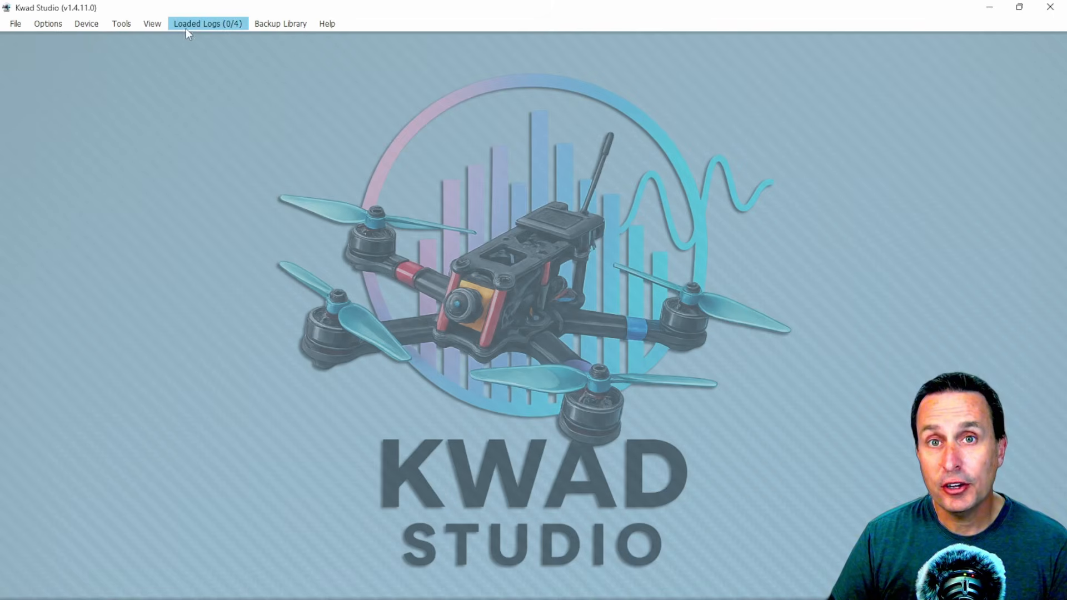
# Chart the loaded logs LOG00002-Wobble Only (TUNED) and LOG00003-Chirp Only (TUNED), and review the loaded log list
pyautogui.click(225, 25)
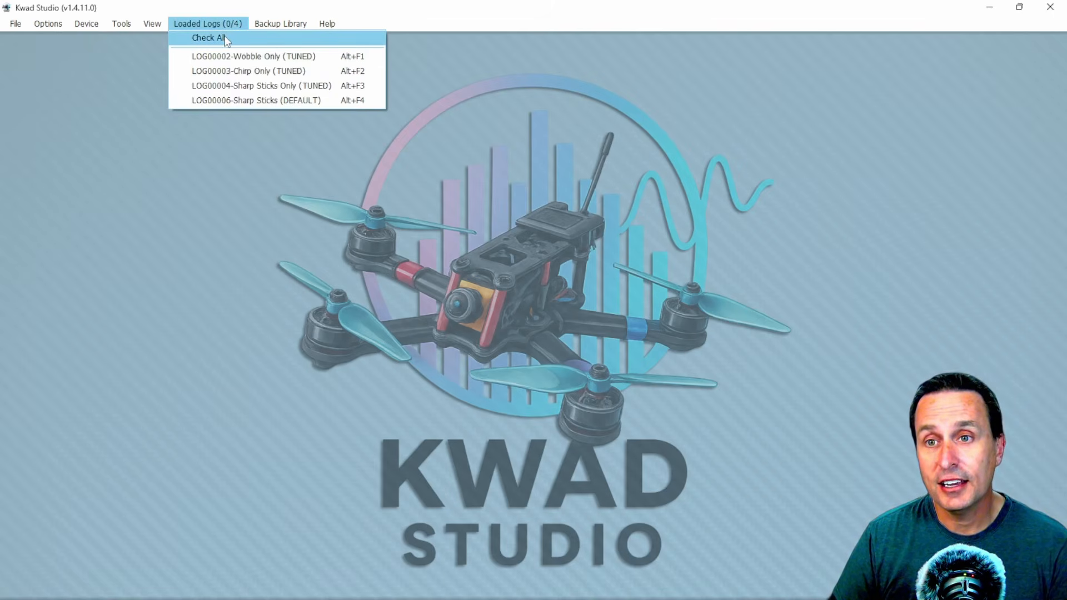
pyautogui.click(237, 132)
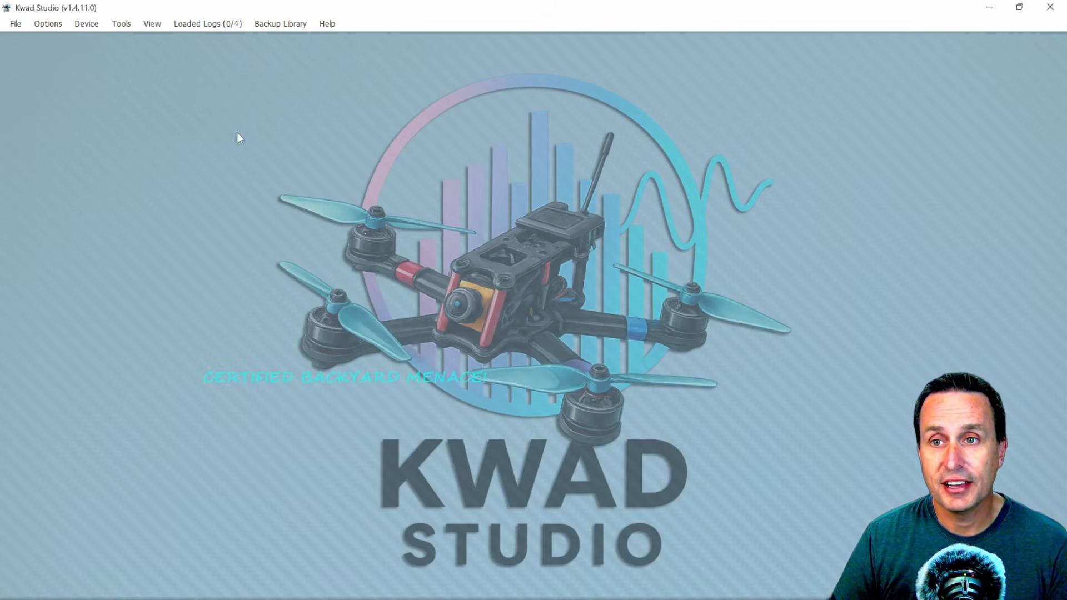
pyautogui.click(226, 26)
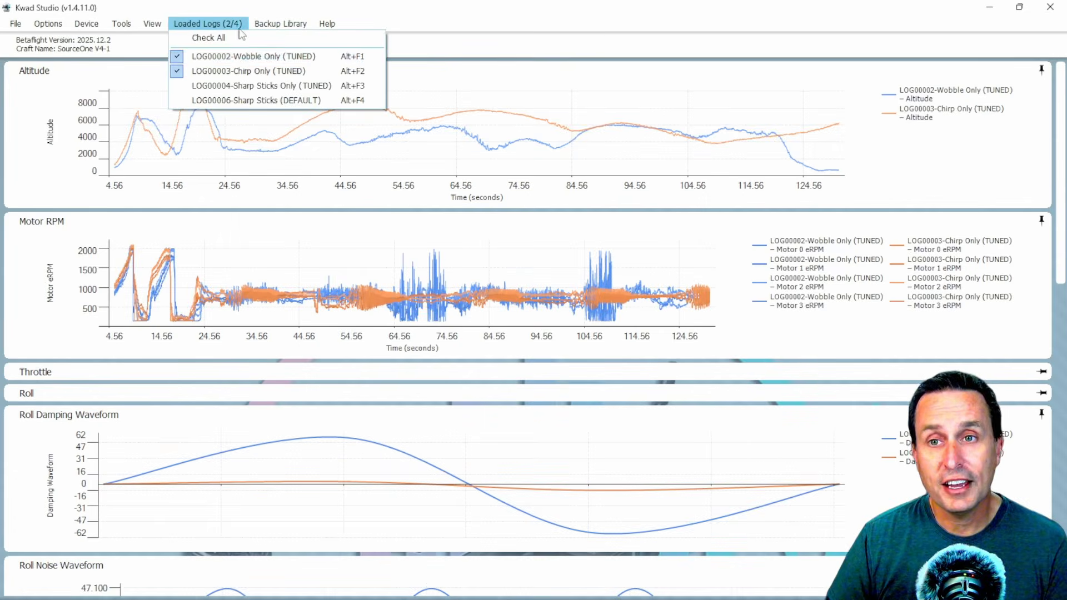
pyautogui.click(403, 210)
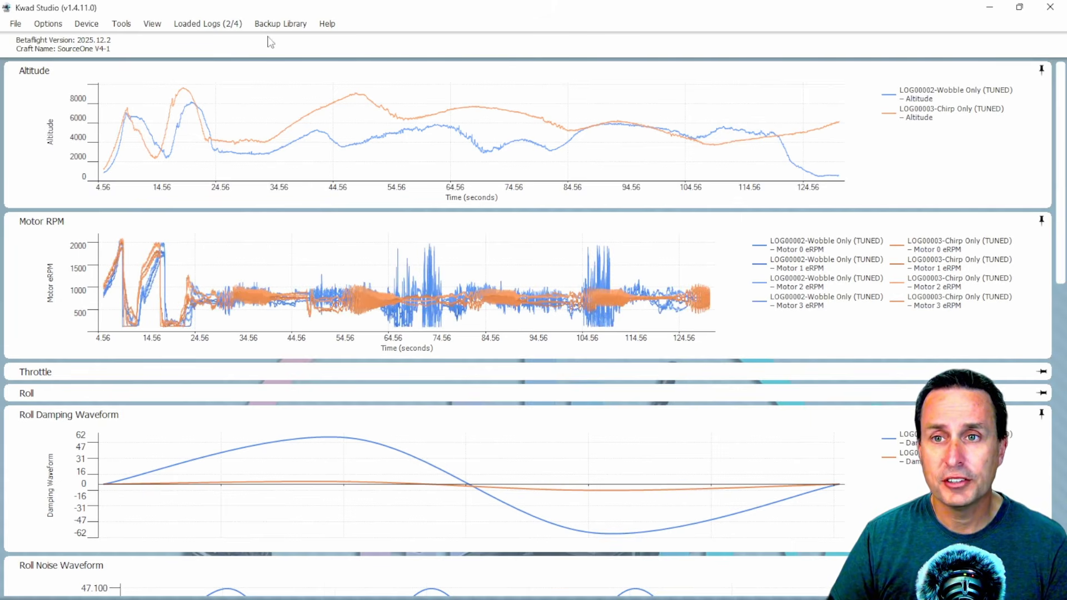
pyautogui.click(236, 27)
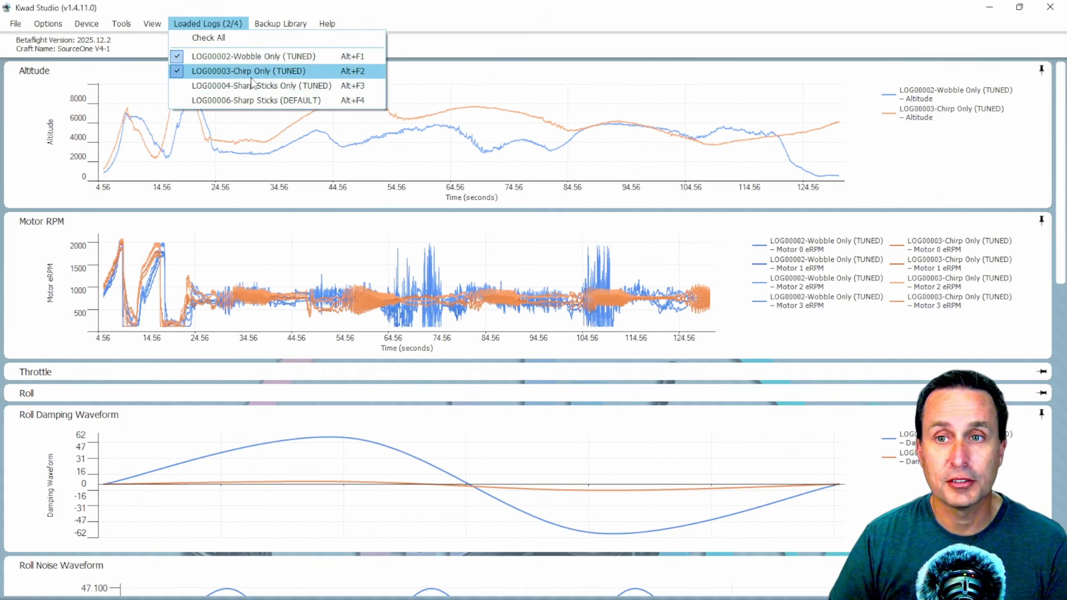
pyautogui.click(102, 311)
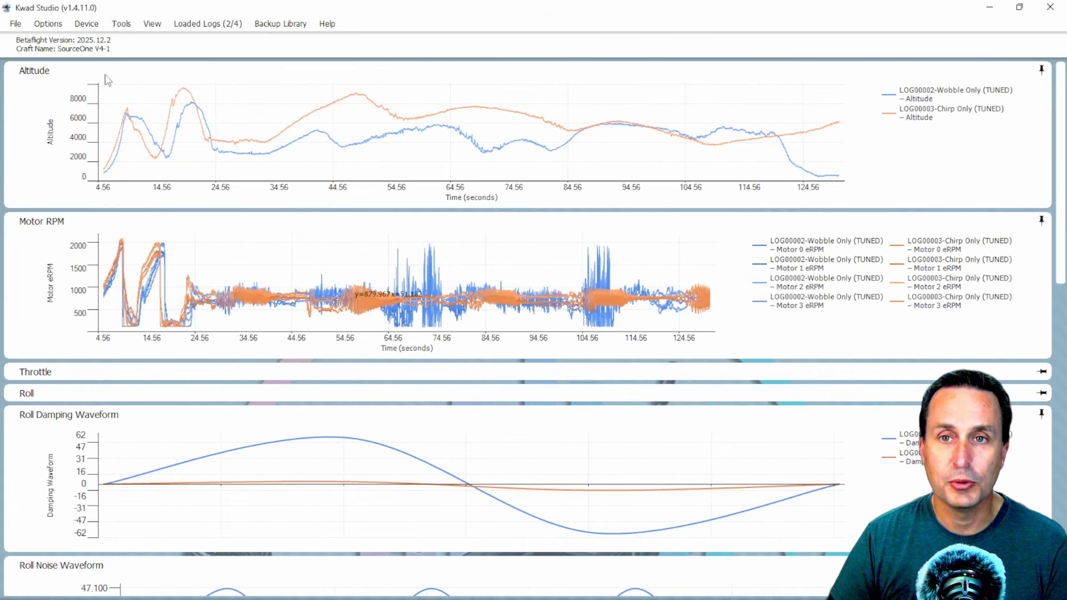
# Review the program options, including the display mode, yaw comparison settings, auto trim and damping waveform metric choices
pyautogui.click(48, 24)
pyautogui.moveTo(58, 39)
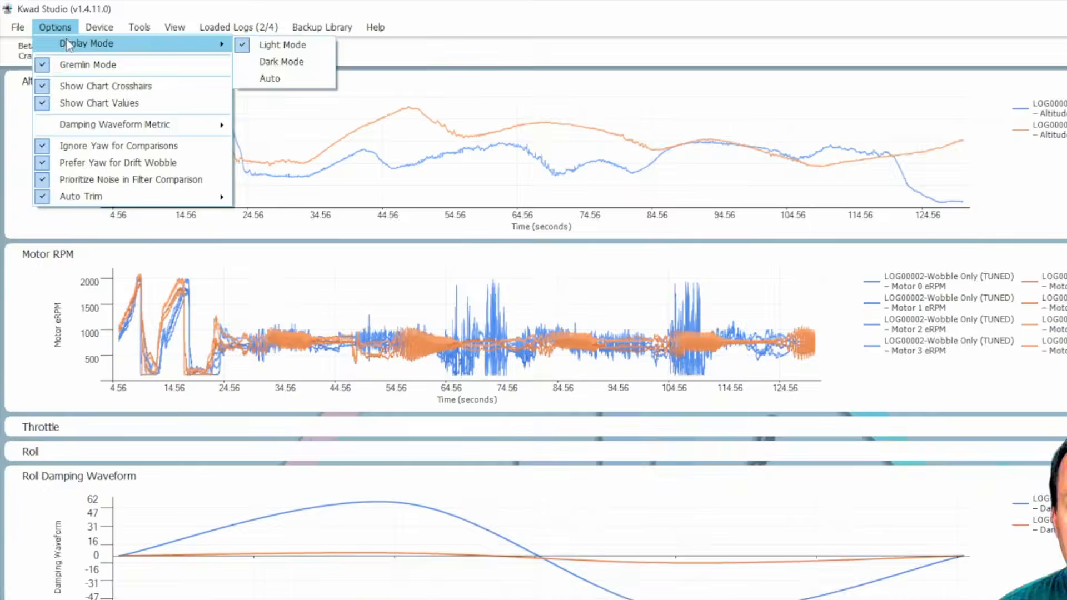
pyautogui.click(173, 26)
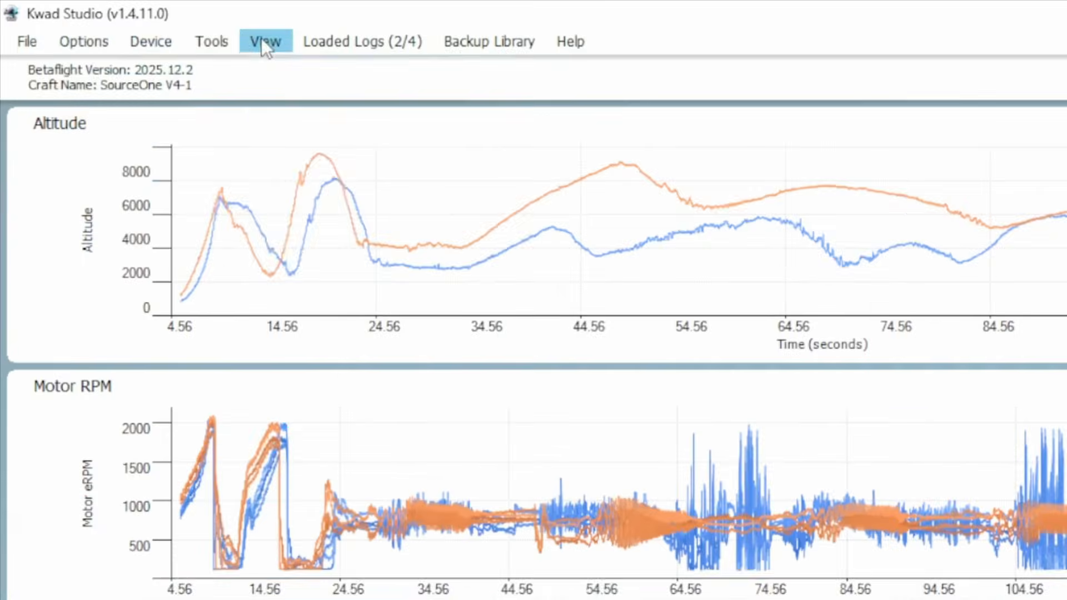
pyautogui.click(57, 30)
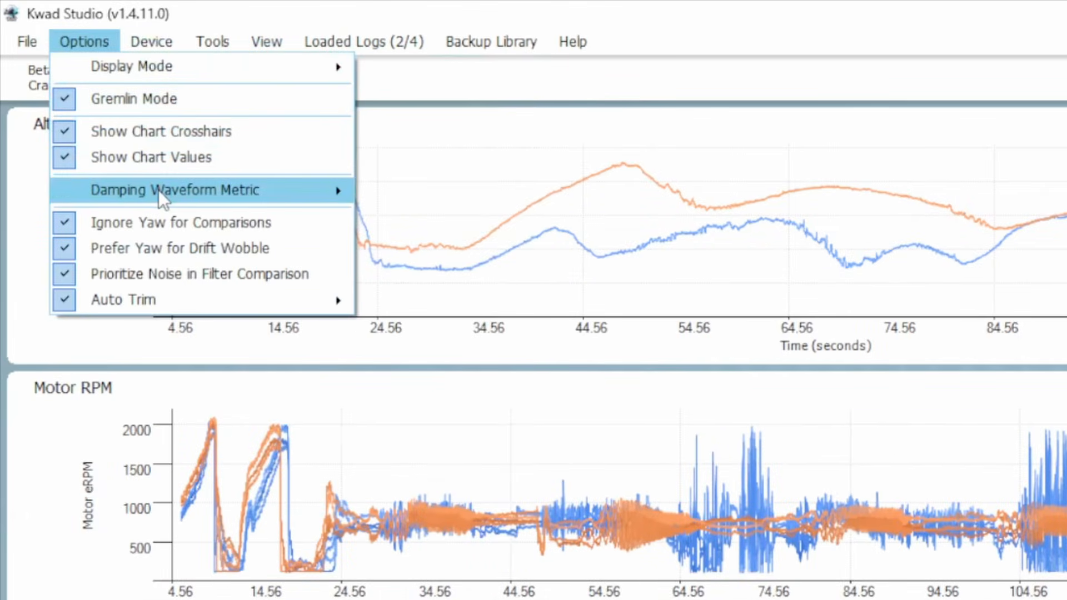
pyautogui.moveTo(158, 190)
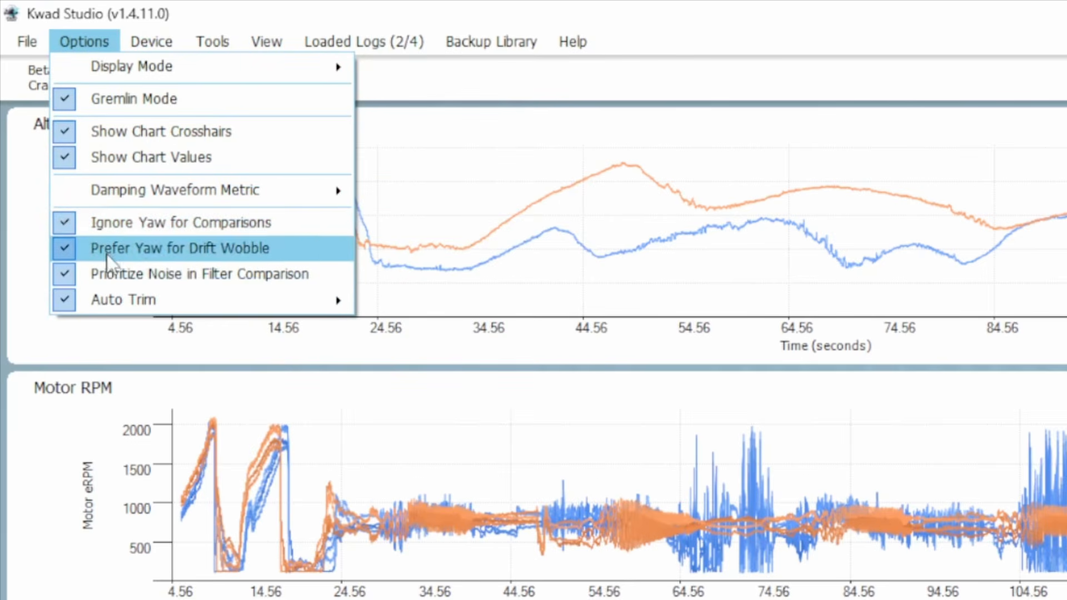
pyautogui.moveTo(141, 299)
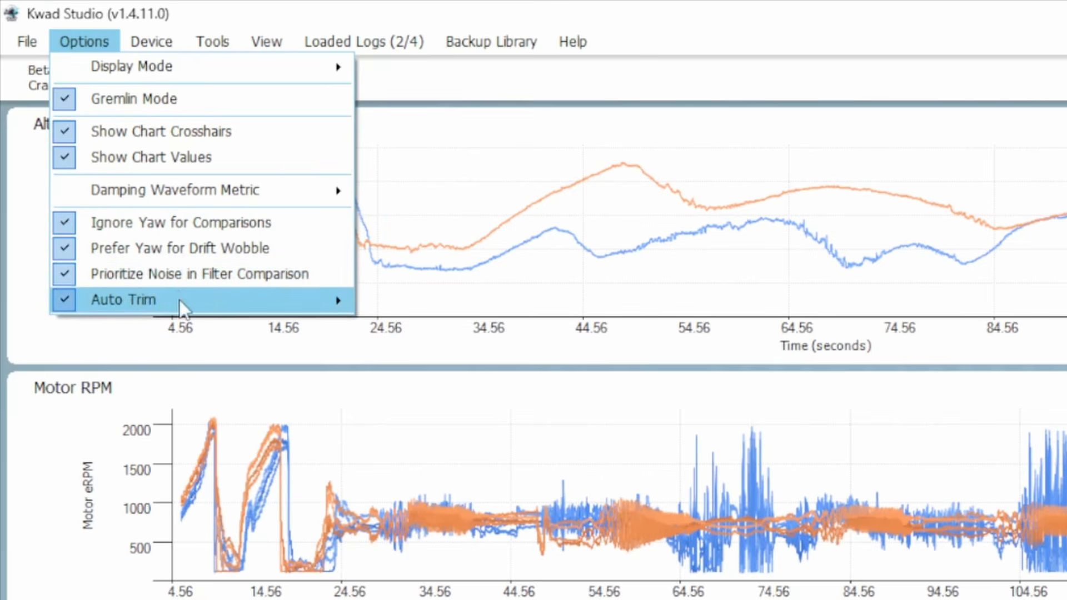
pyautogui.moveTo(463, 300)
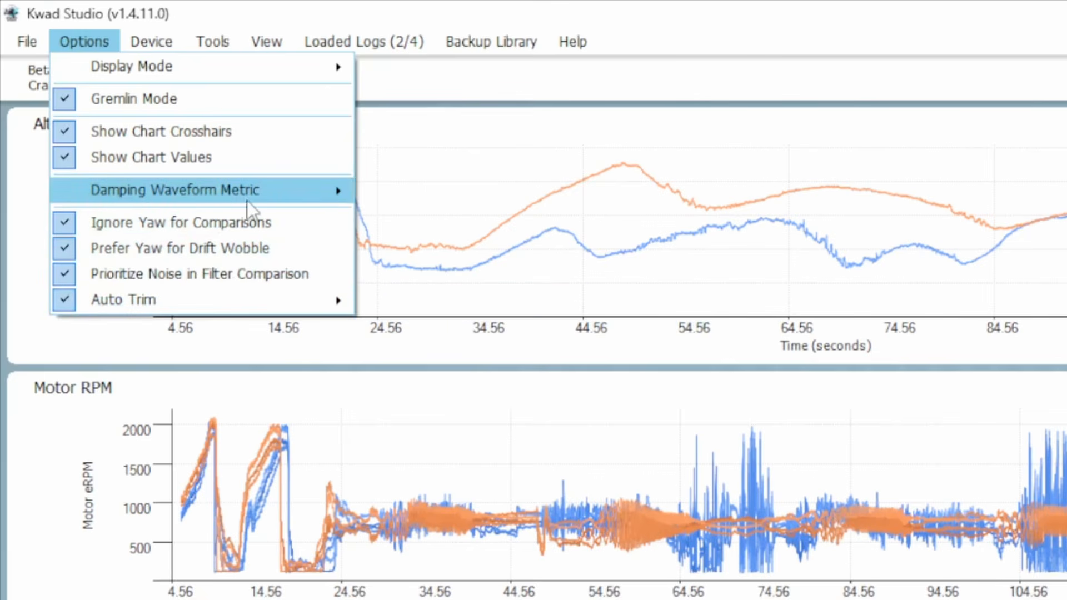
pyautogui.moveTo(231, 202)
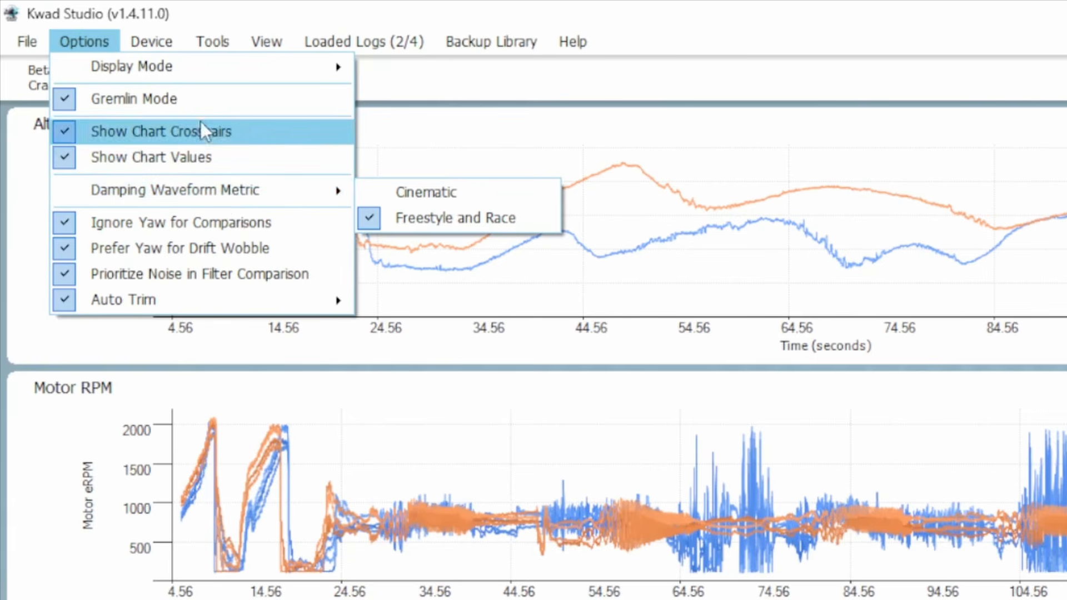
# Review the blackbox device settings, including the available COM ports and baud rates
pyautogui.moveTo(154, 42)
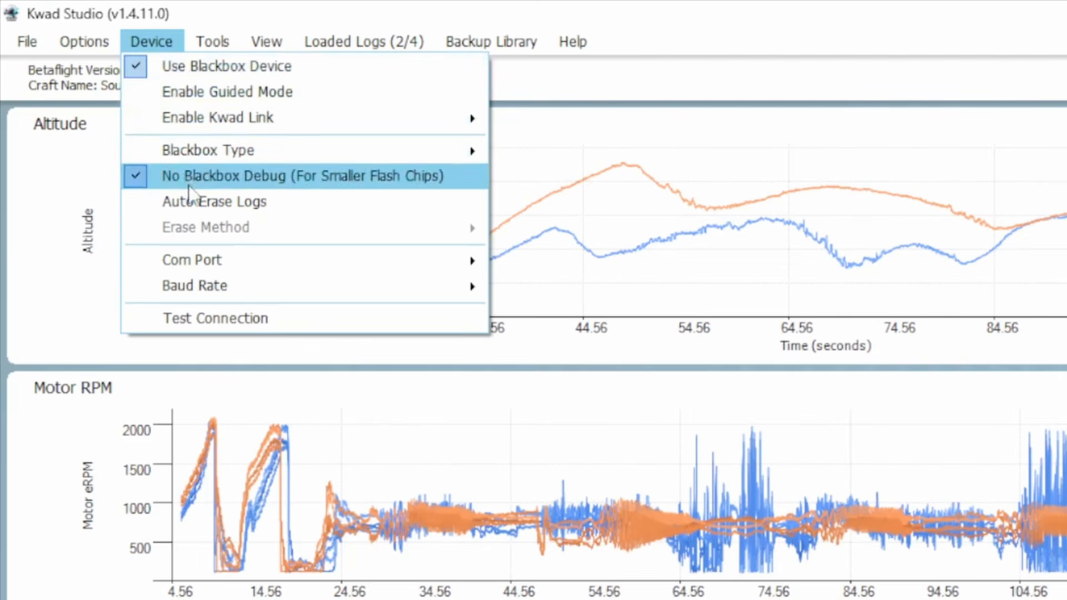
pyautogui.moveTo(217, 259)
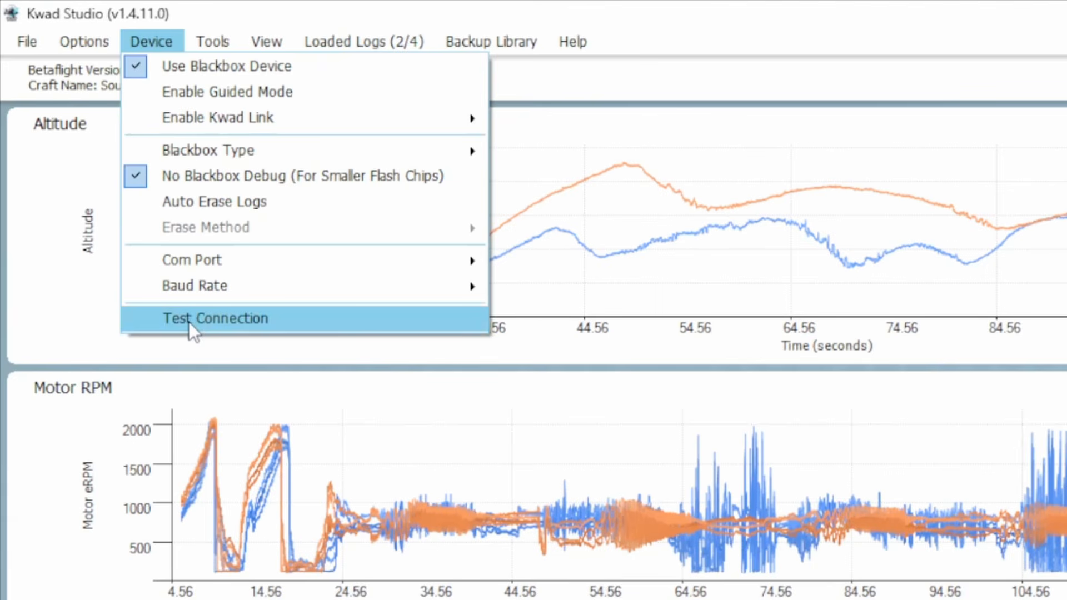
pyautogui.moveTo(213, 285)
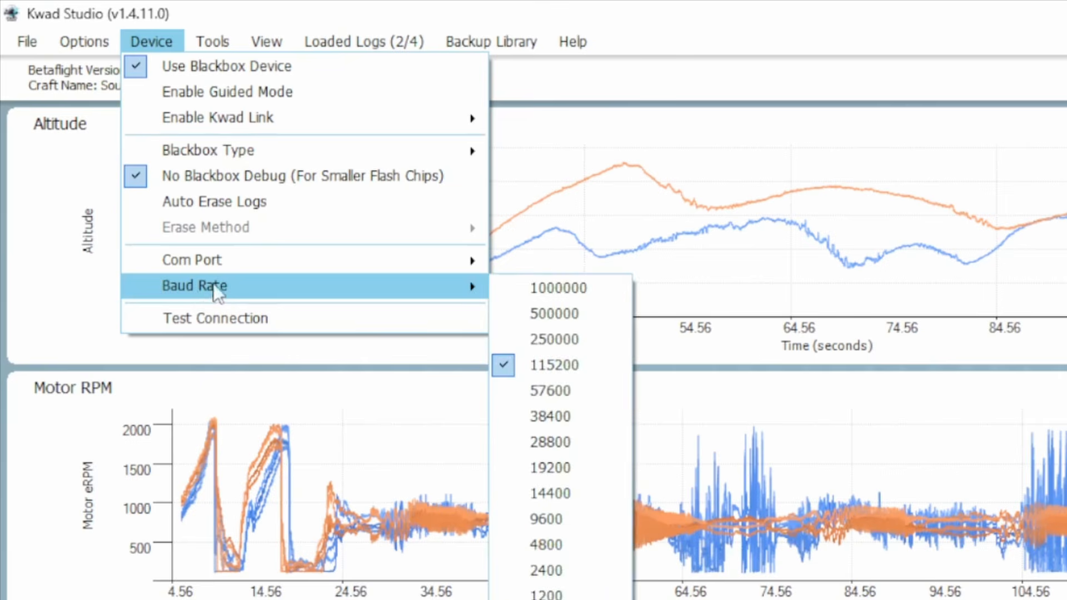
pyautogui.moveTo(424, 261)
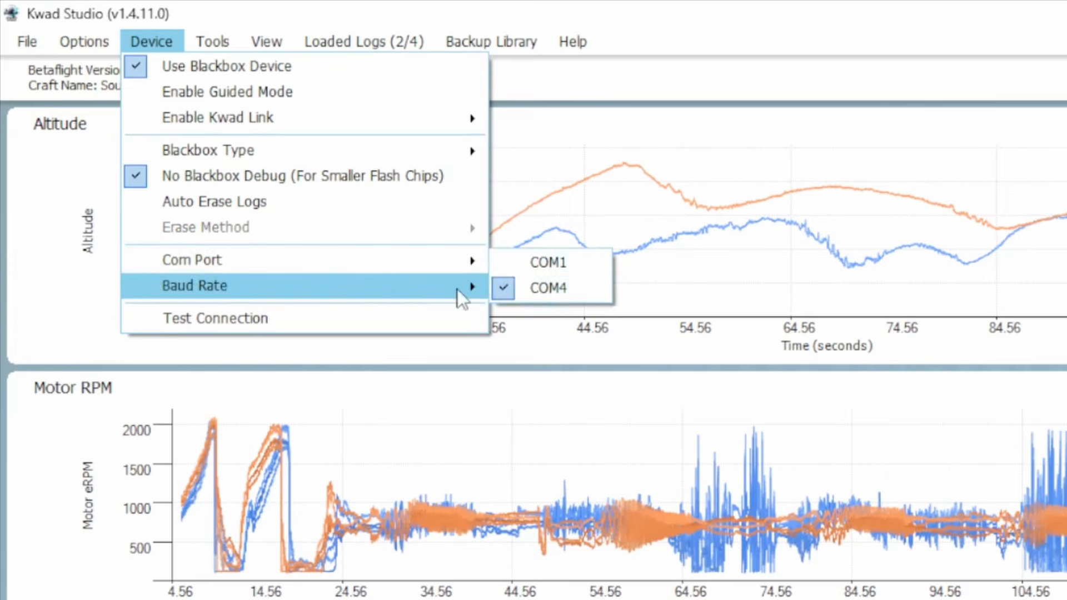
# Review the available tuning tools and the chart categories that can be shown, such as motors, servos and mixers
pyautogui.moveTo(211, 46)
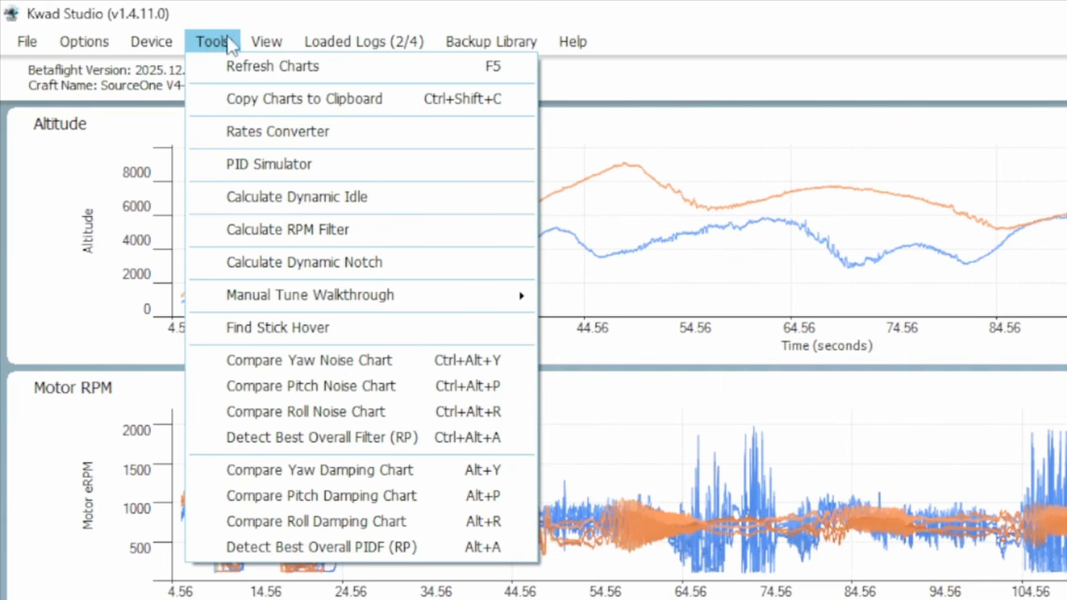
pyautogui.moveTo(265, 37)
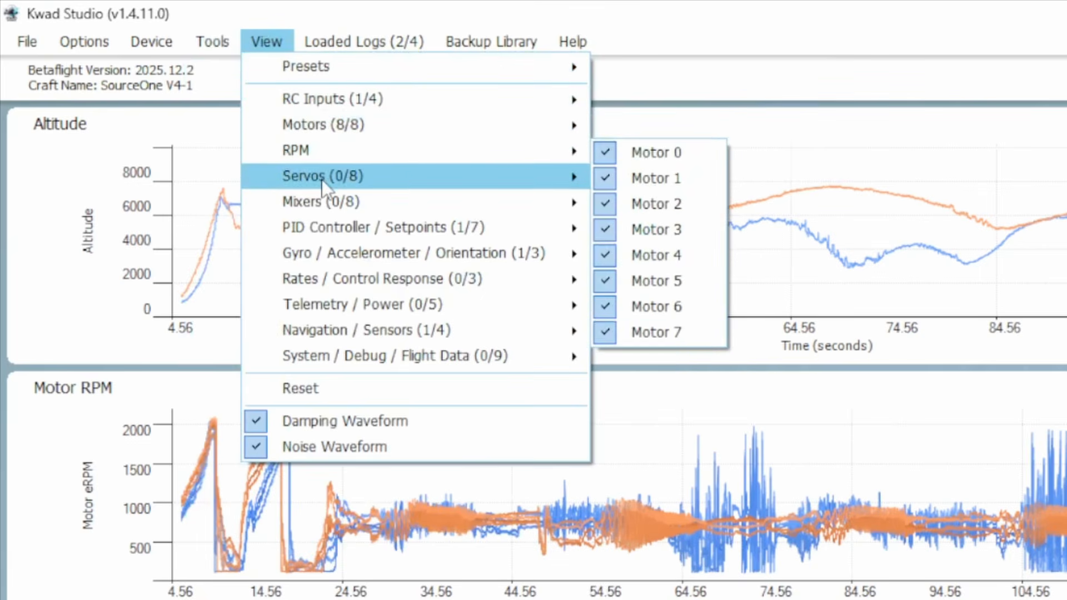
pyautogui.click(625, 396)
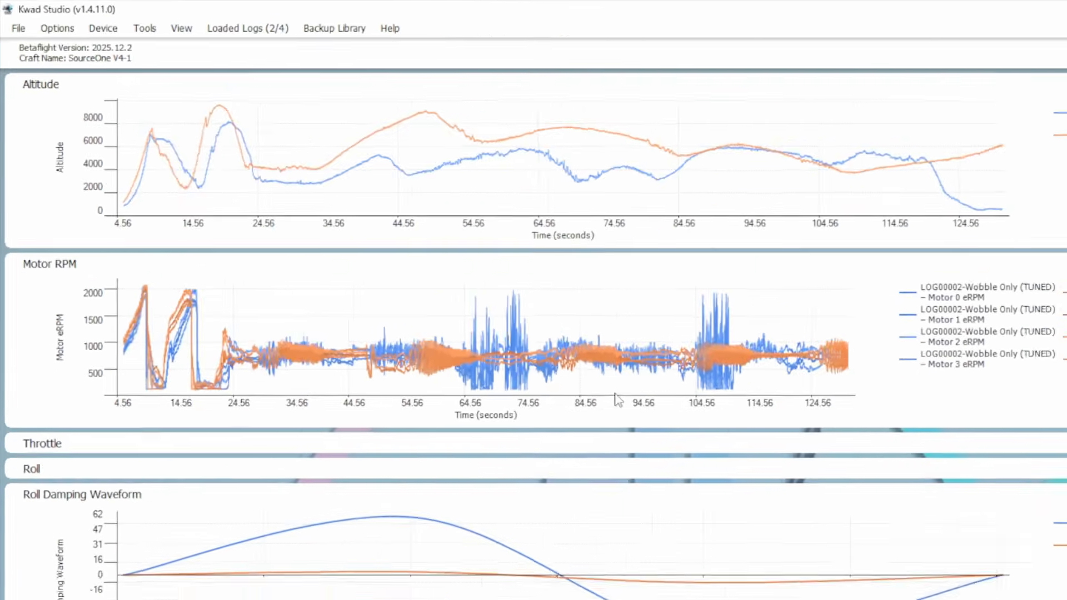
# Look through the roll, pitch and yaw charts and try collapsing and expanding the Motor RPM chart
pyautogui.scroll(-12, 633, 377)
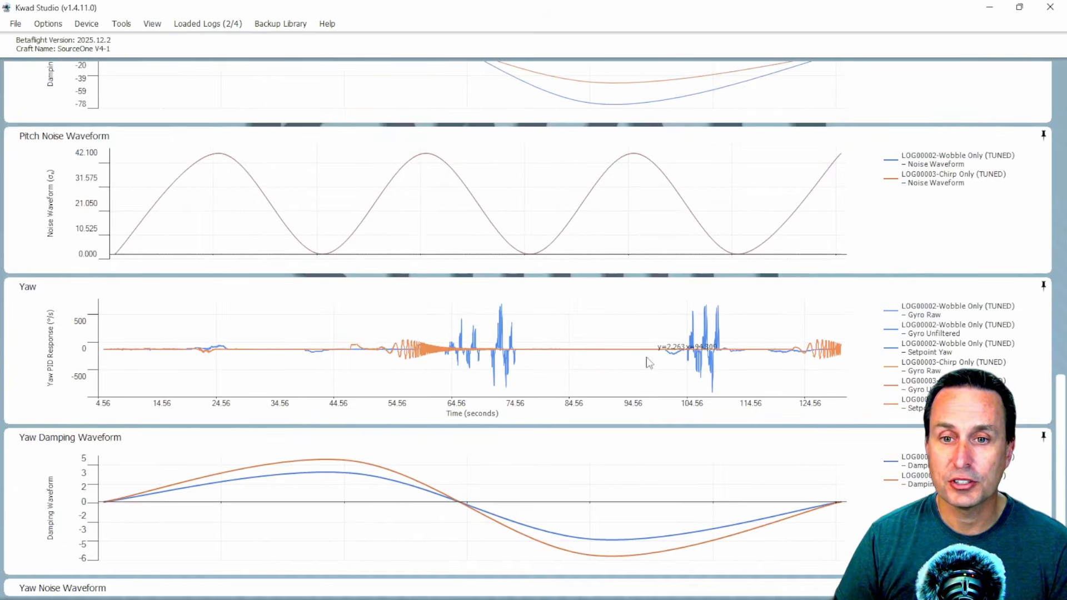
pyautogui.scroll(15, 648, 361)
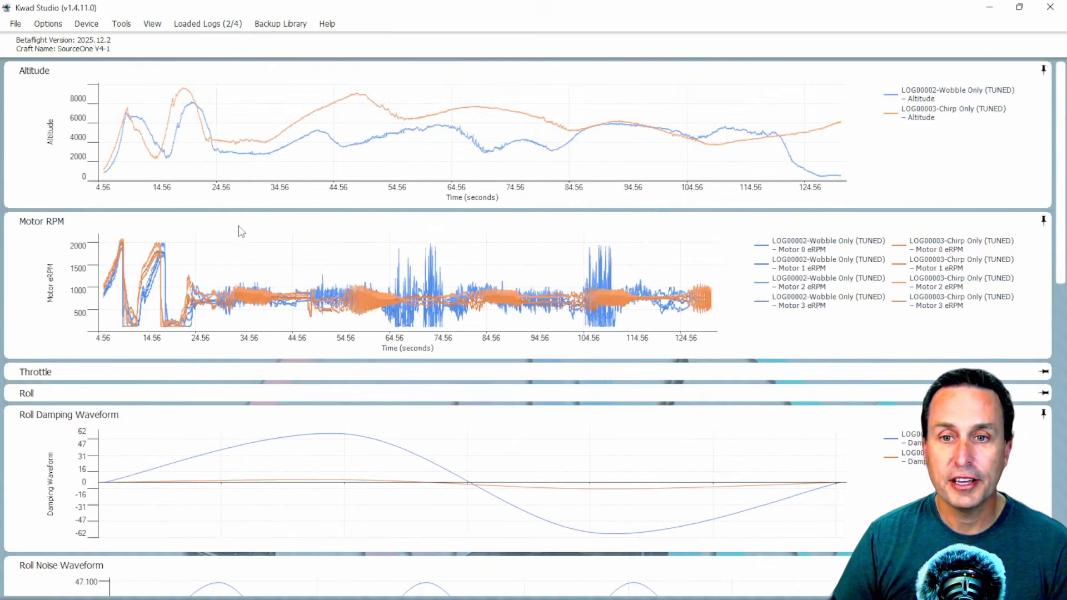
pyautogui.click(242, 225)
pyautogui.click(245, 225)
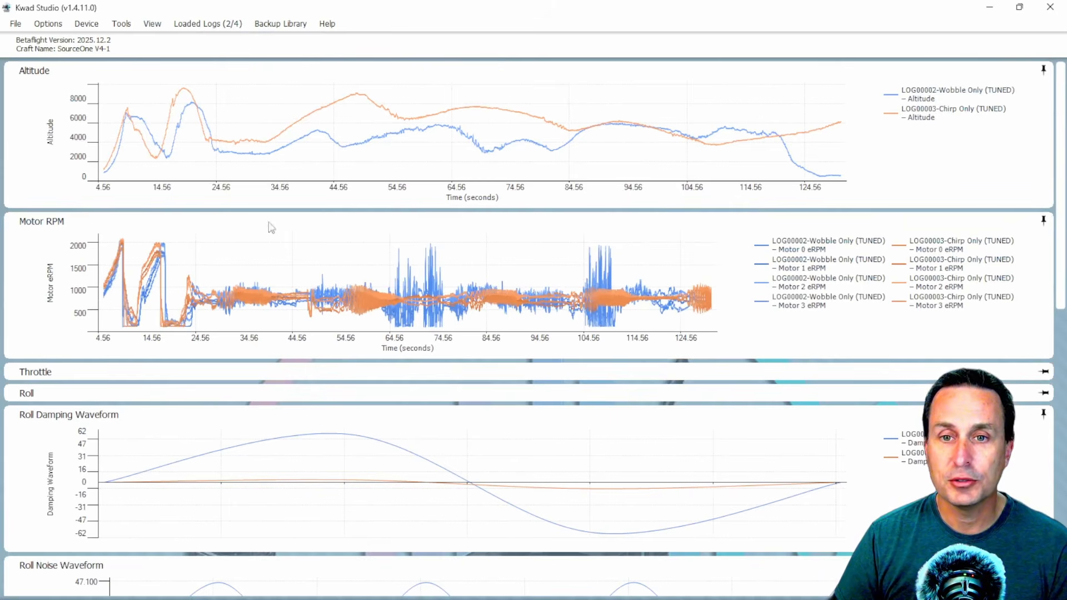
pyautogui.click(1042, 222)
pyautogui.click(1042, 223)
pyautogui.click(1044, 225)
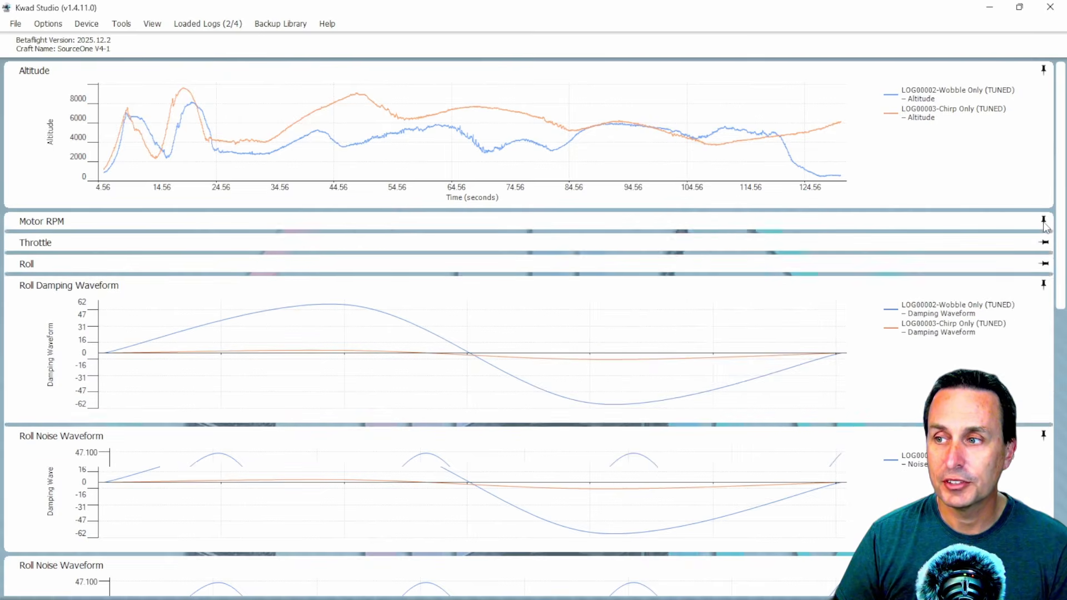
pyautogui.click(1044, 224)
pyautogui.scroll(-4, 550, 348)
pyautogui.scroll(3, 550, 348)
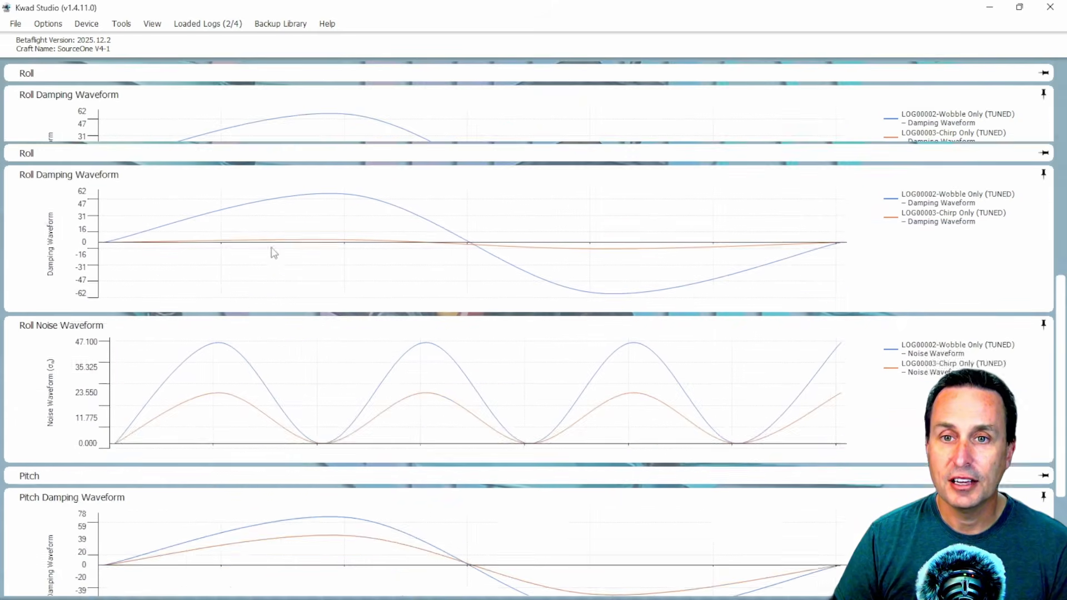
# Try expanding and collapsing the Roll and Throttle charts
pyautogui.click(94, 236)
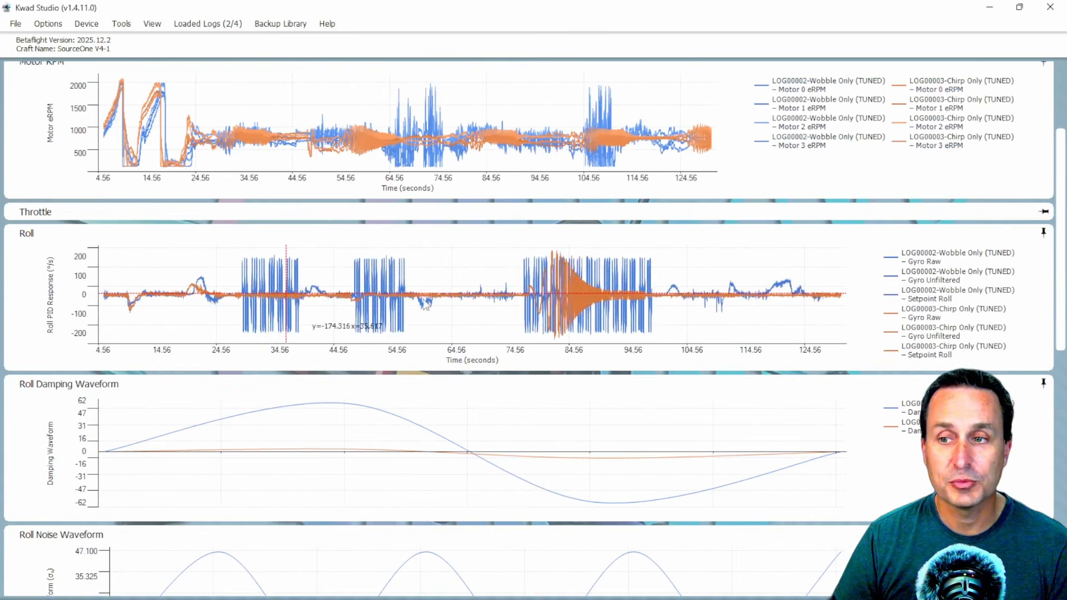
pyautogui.click(234, 234)
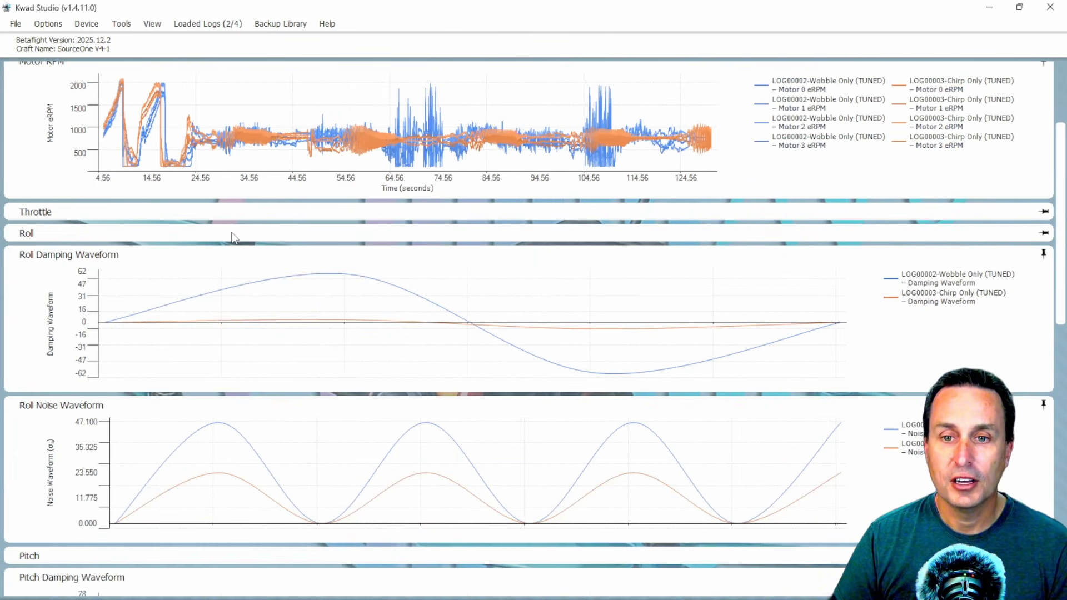
pyautogui.click(122, 214)
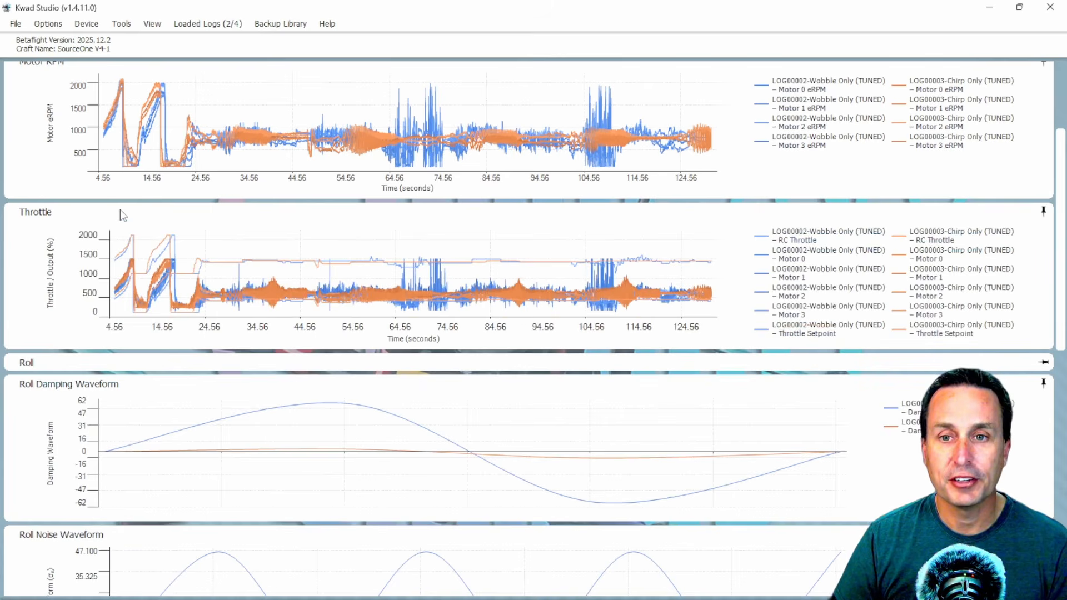
pyautogui.click(120, 210)
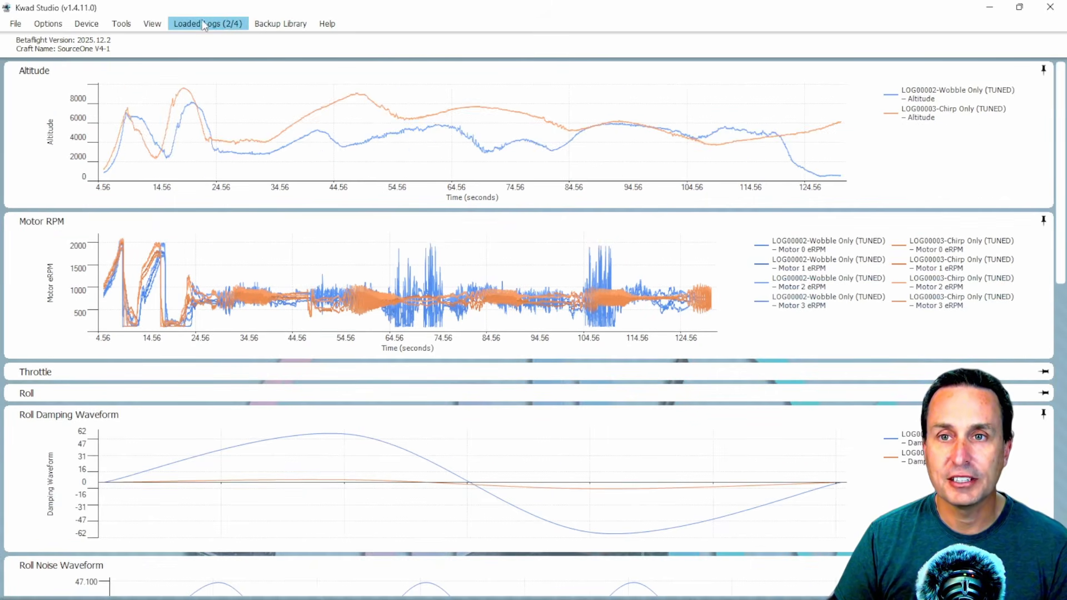
# Review the chart categories that can be displayed, including PID controller, telemetry, navigation and system data
pyautogui.click(154, 25)
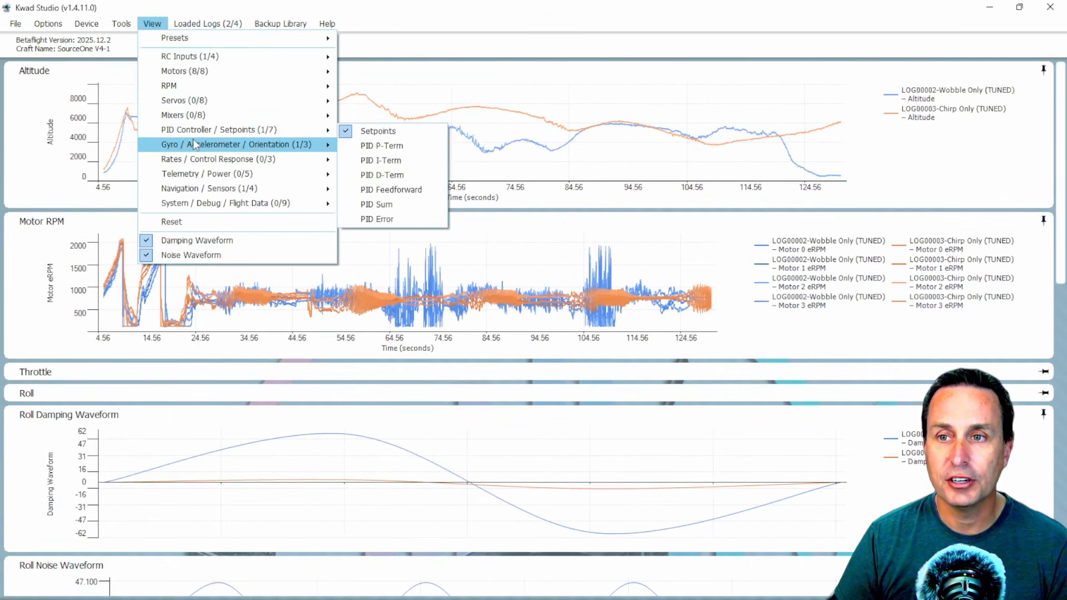
pyautogui.moveTo(195, 146)
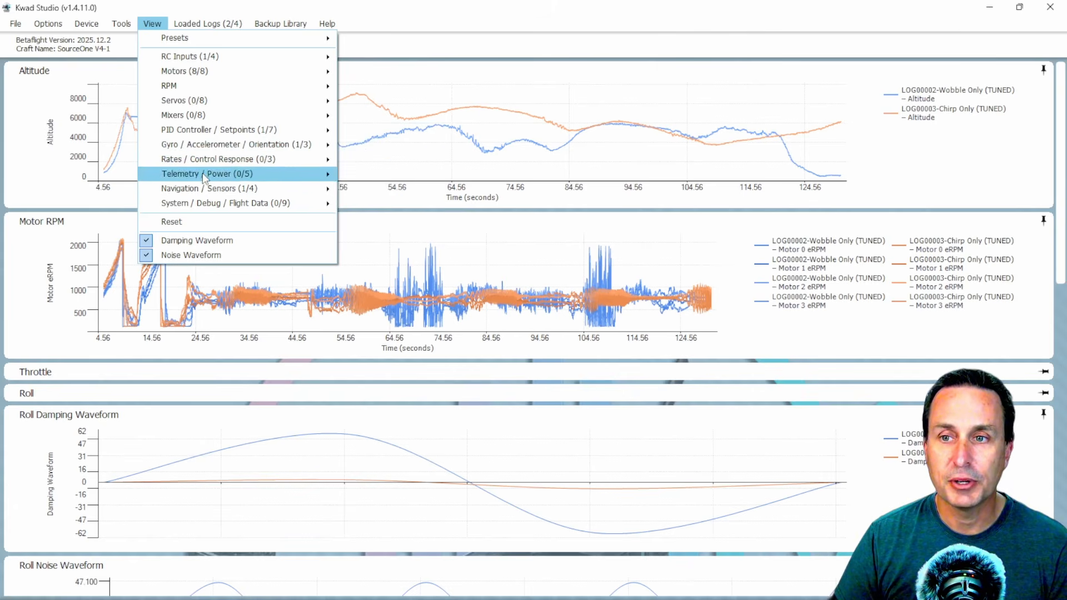
pyautogui.moveTo(209, 190)
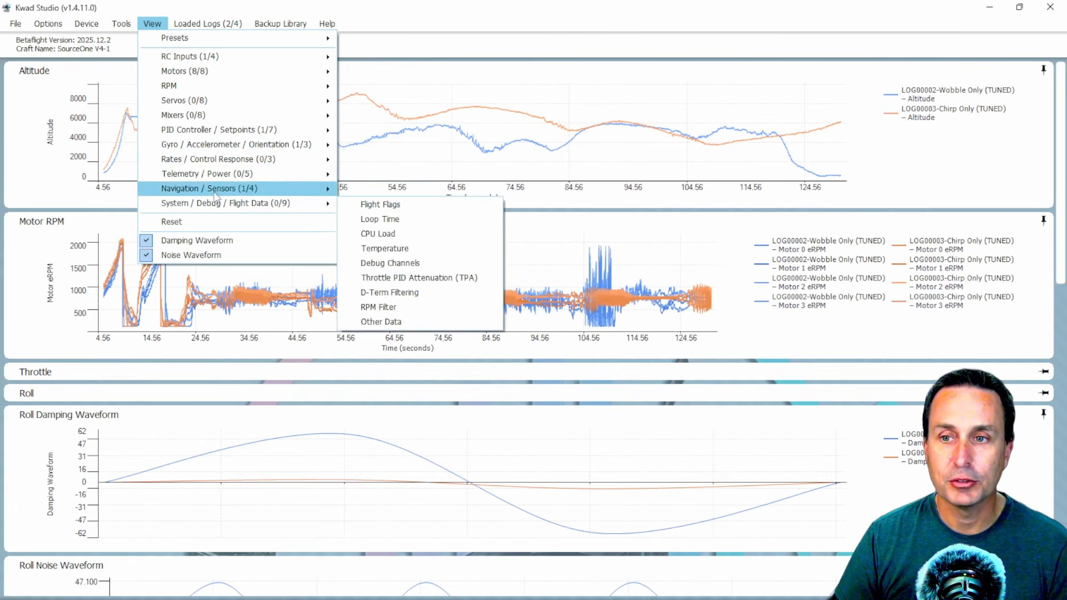
# Review which loaded logs can be shown in the charts and what the backup library offers
pyautogui.moveTo(200, 23)
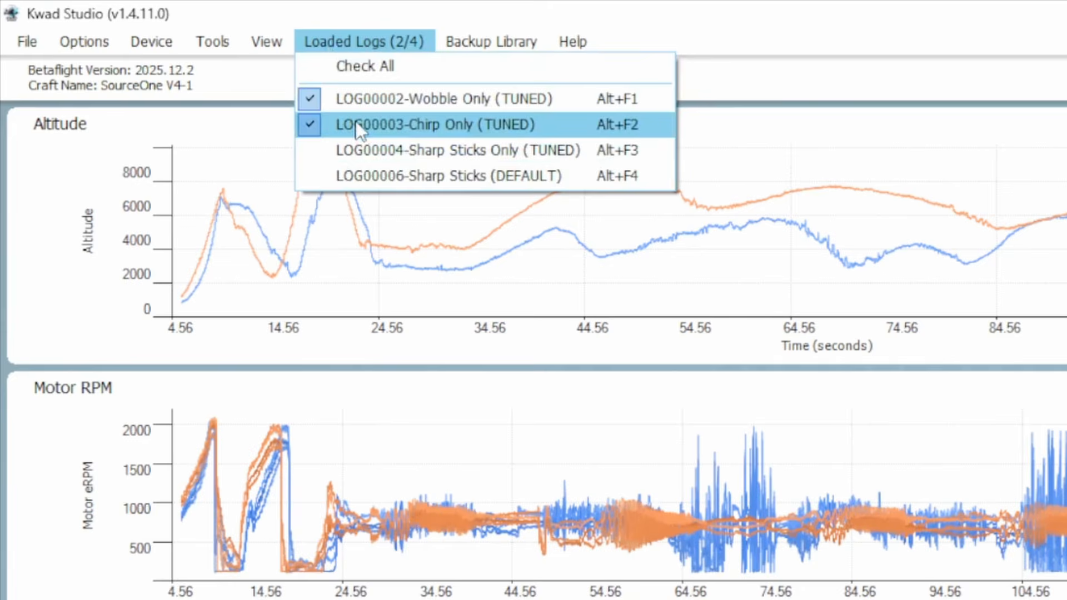
pyautogui.click(445, 465)
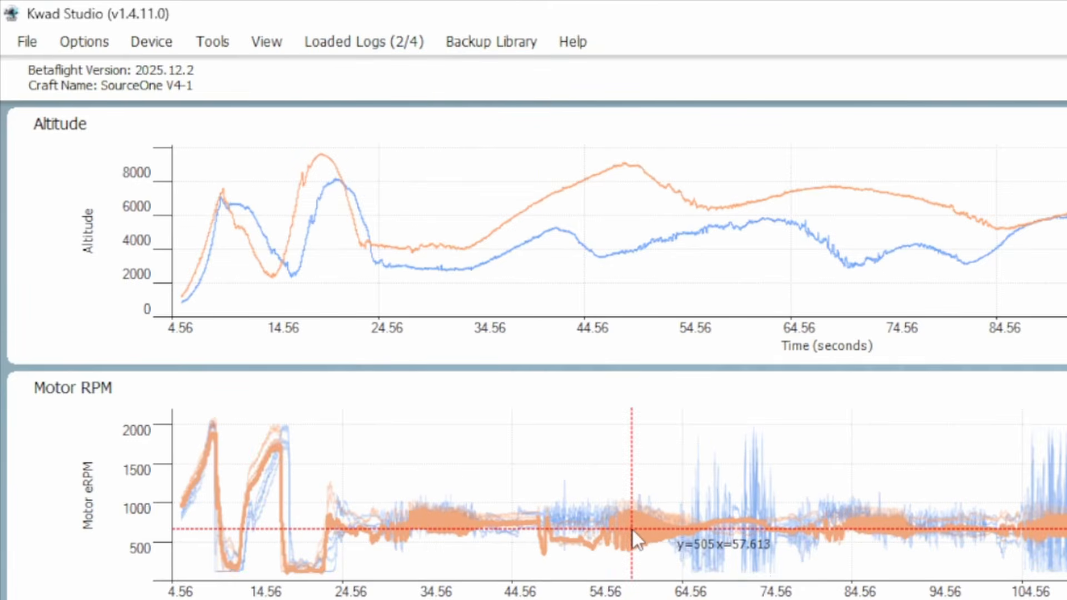
pyautogui.click(479, 47)
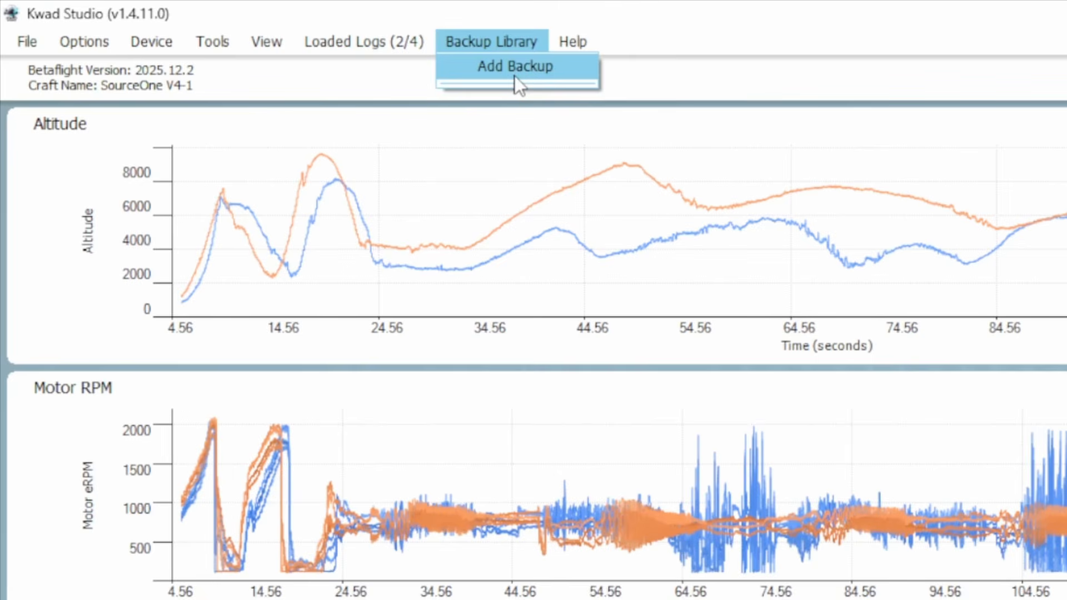
# Open the About information and read through its Overview topic
pyautogui.moveTo(574, 48)
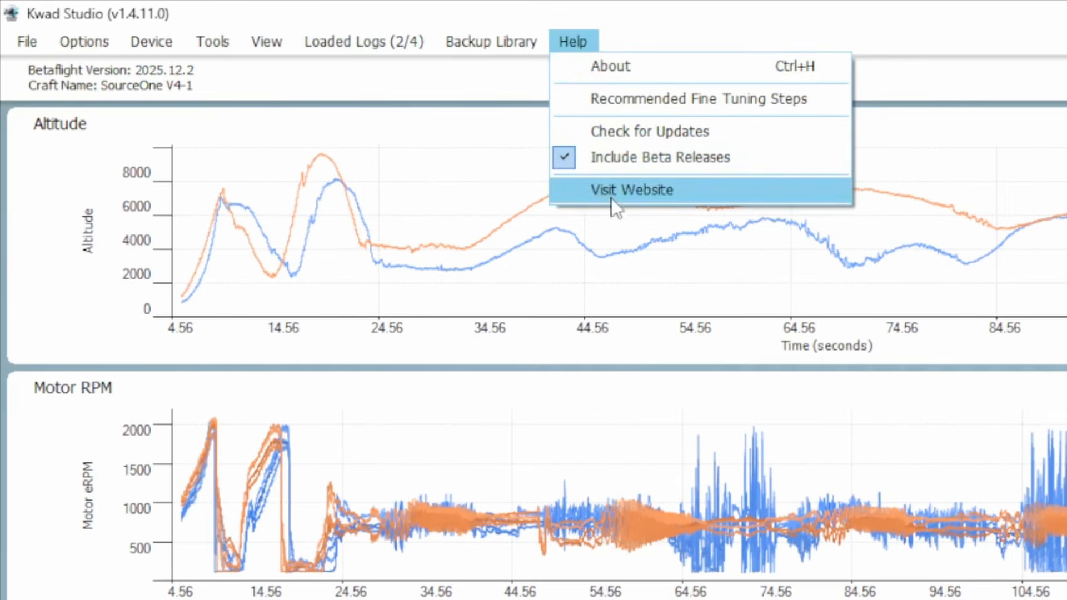
pyautogui.click(618, 72)
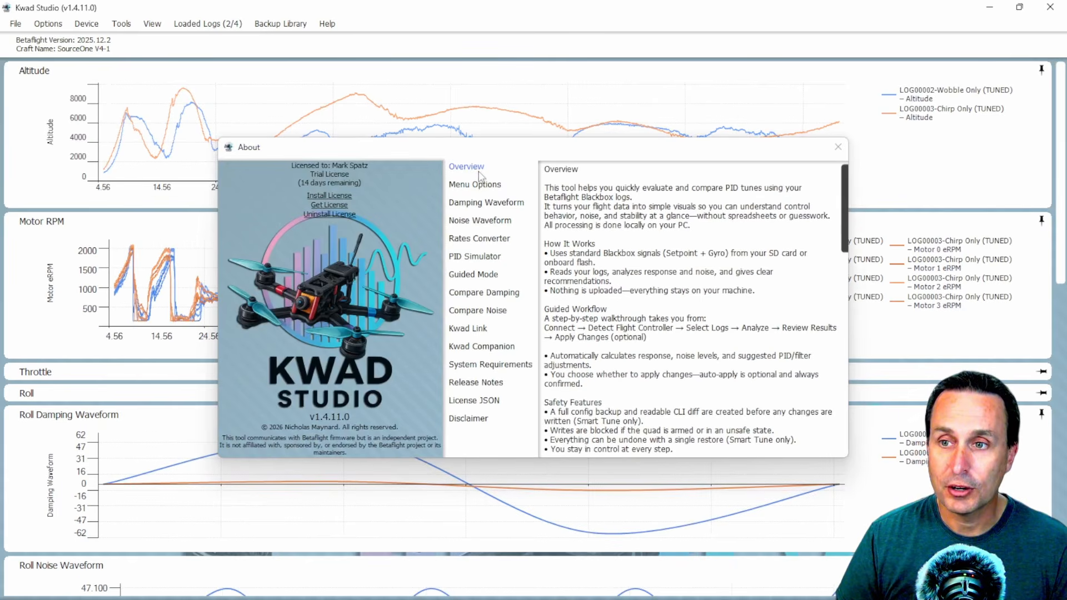
pyautogui.scroll(-10, 589, 217)
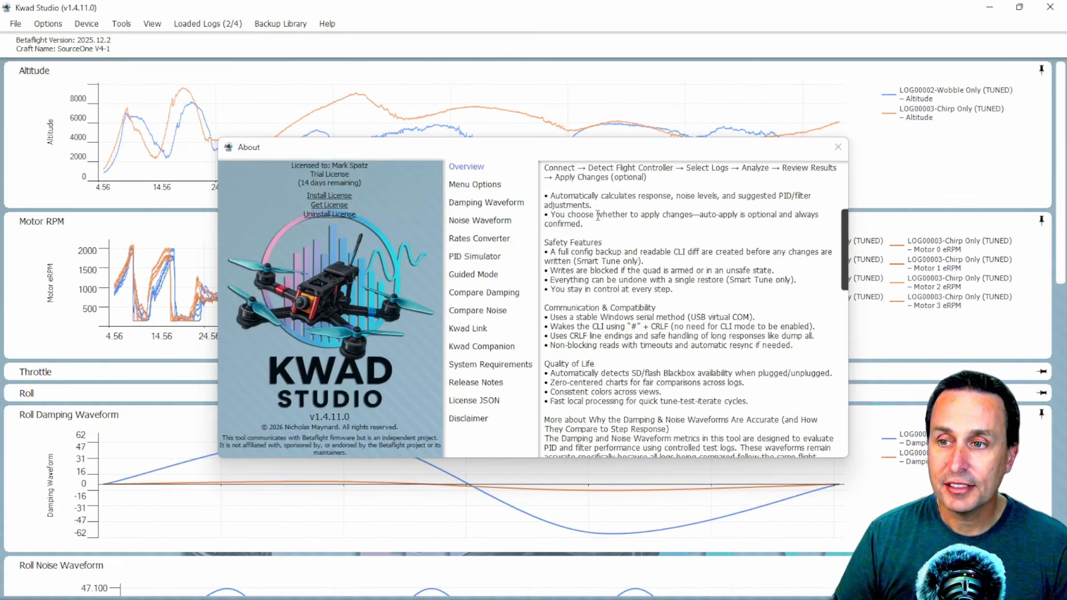
pyautogui.scroll(-5, 570, 193)
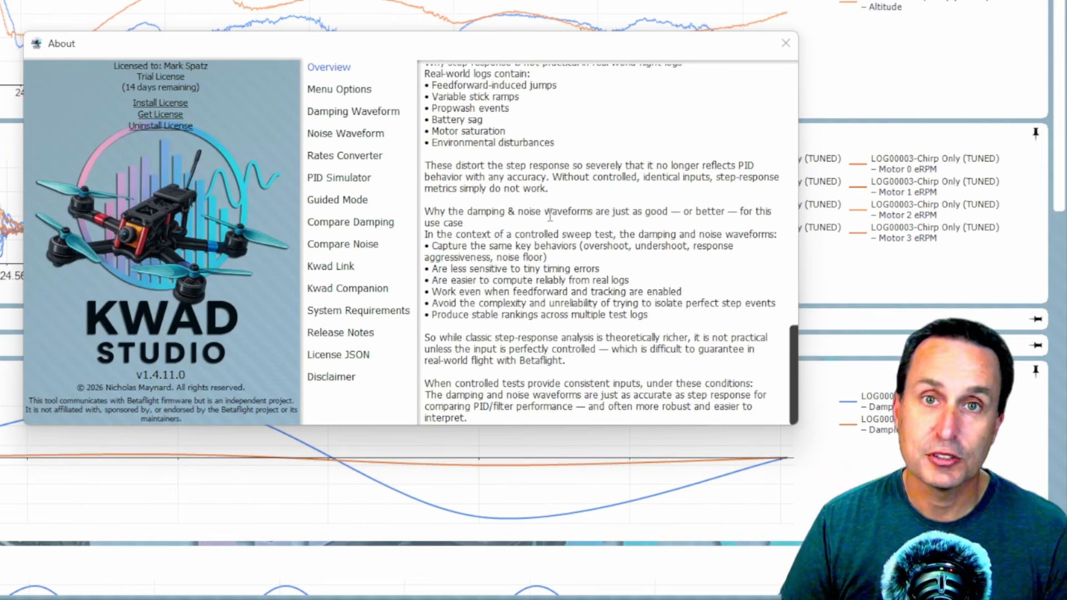
# Read the Menu Options, Damping Waveform and Noise Waveform help topics
pyautogui.click(316, 92)
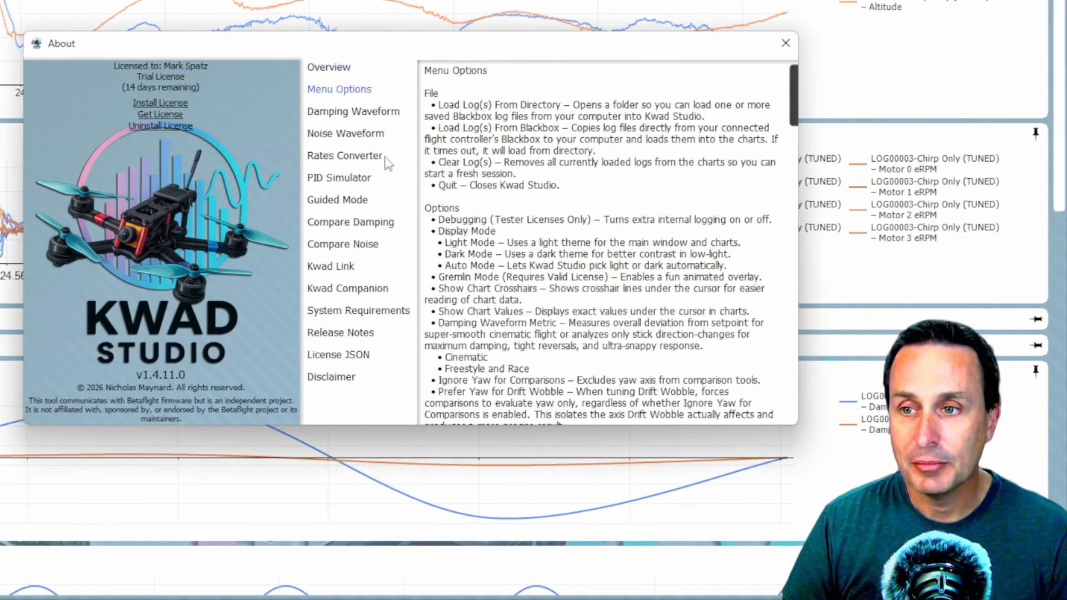
pyautogui.click(360, 114)
pyautogui.click(350, 138)
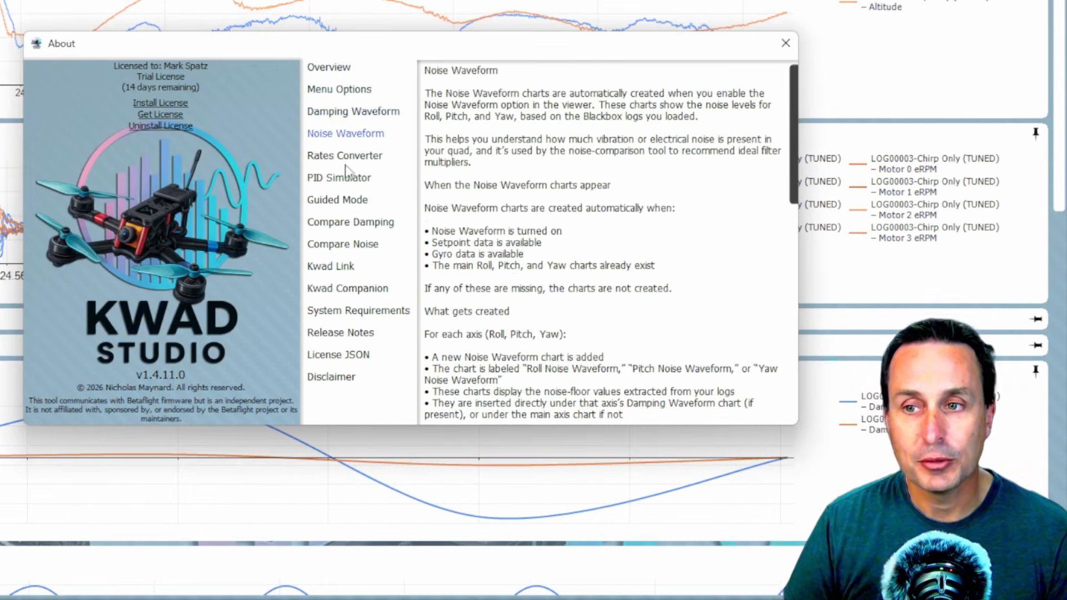
pyautogui.click(361, 113)
pyautogui.click(364, 135)
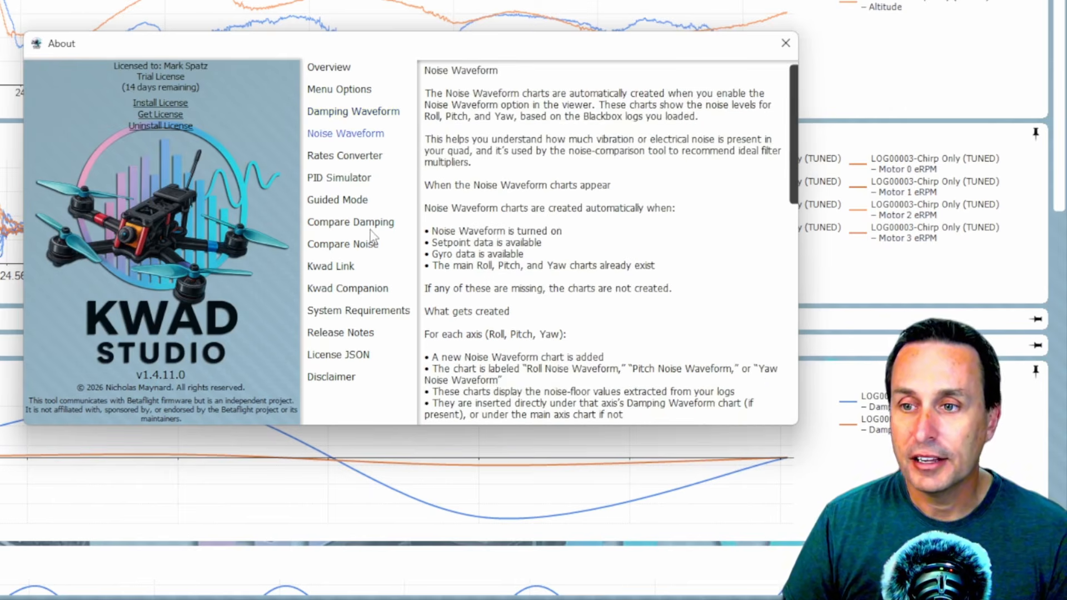
# Read the Compare Damping, Compare Noise, Kwad Companion and Kwad Link help topics
pyautogui.click(358, 225)
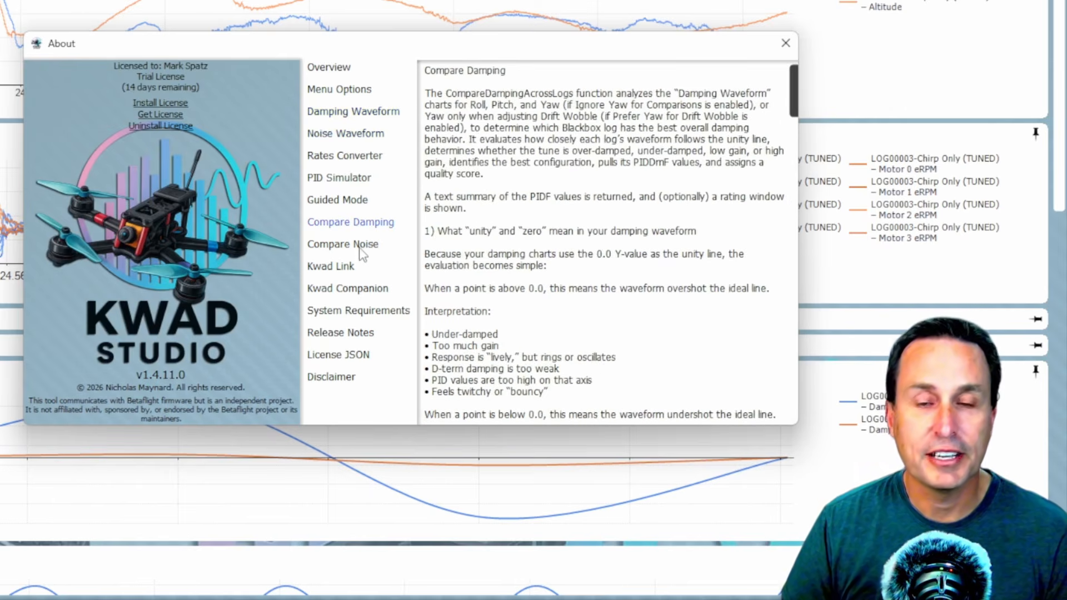
pyautogui.click(365, 247)
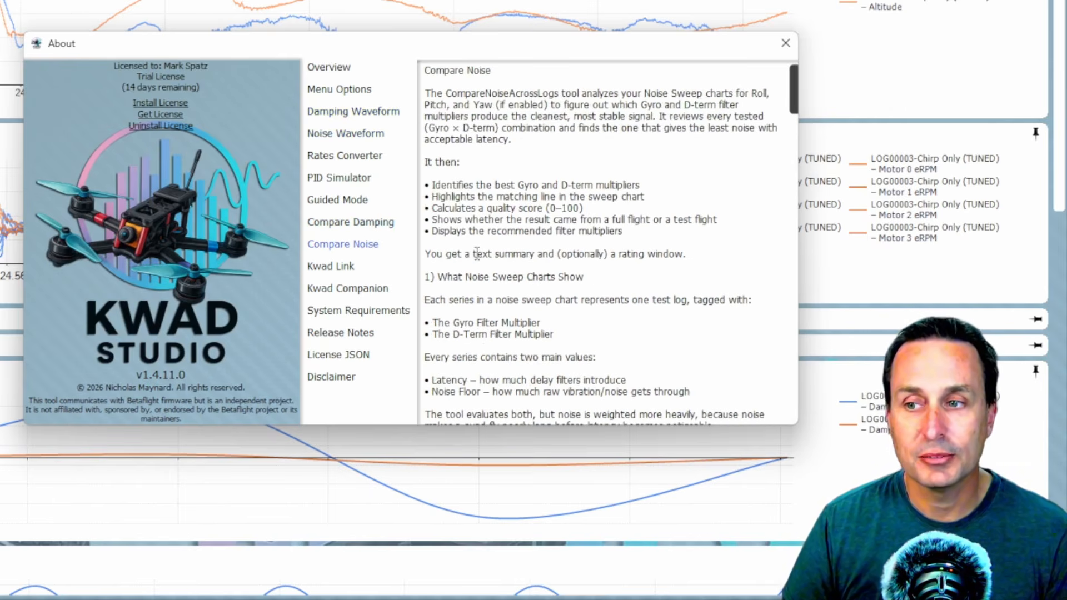
pyautogui.scroll(-15, 477, 249)
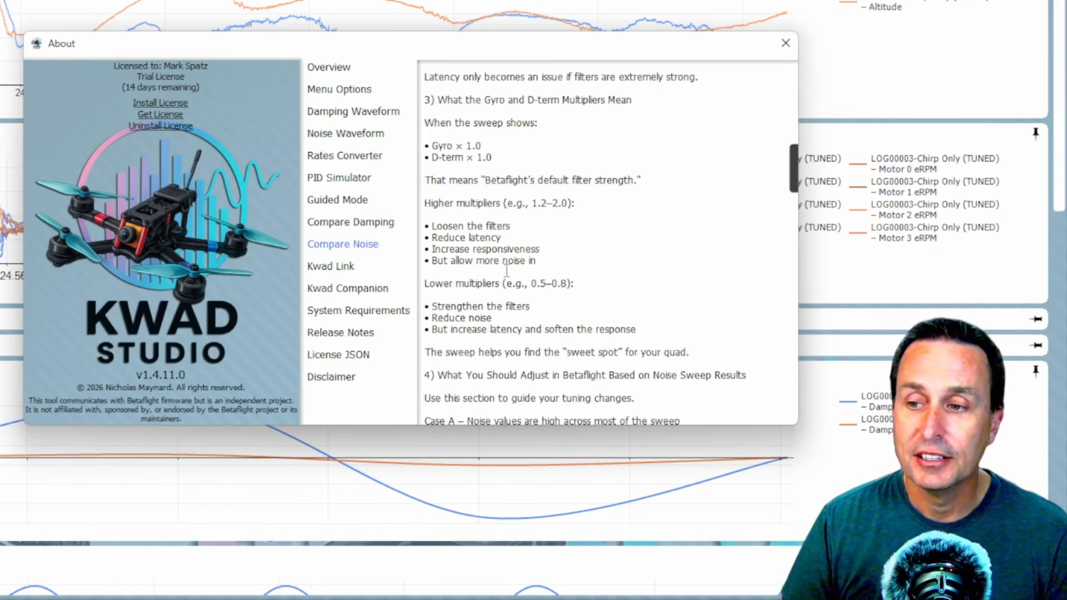
pyautogui.click(74, 441)
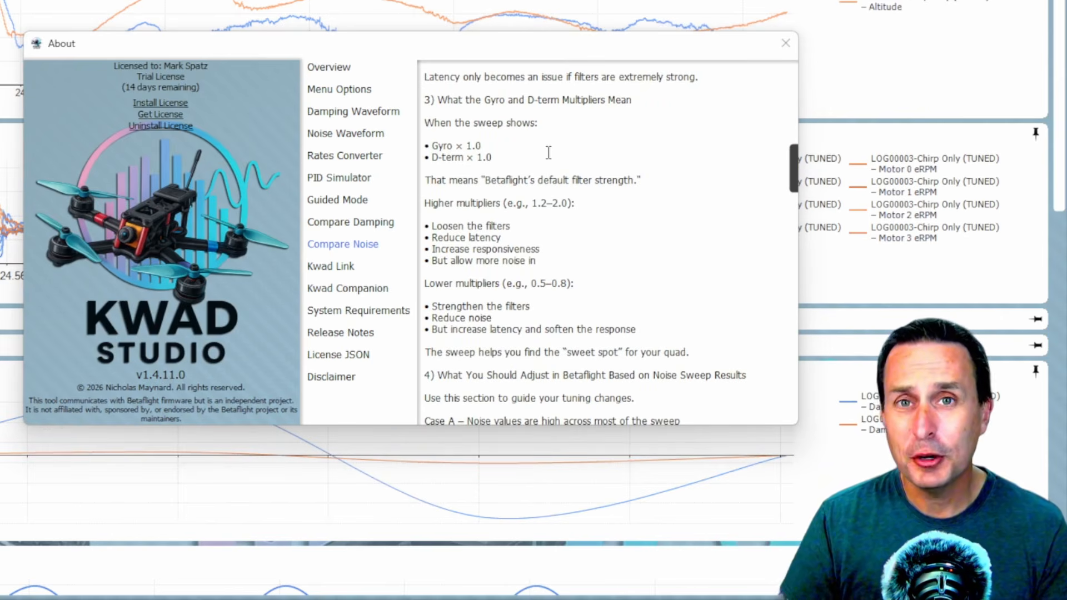
pyautogui.click(355, 293)
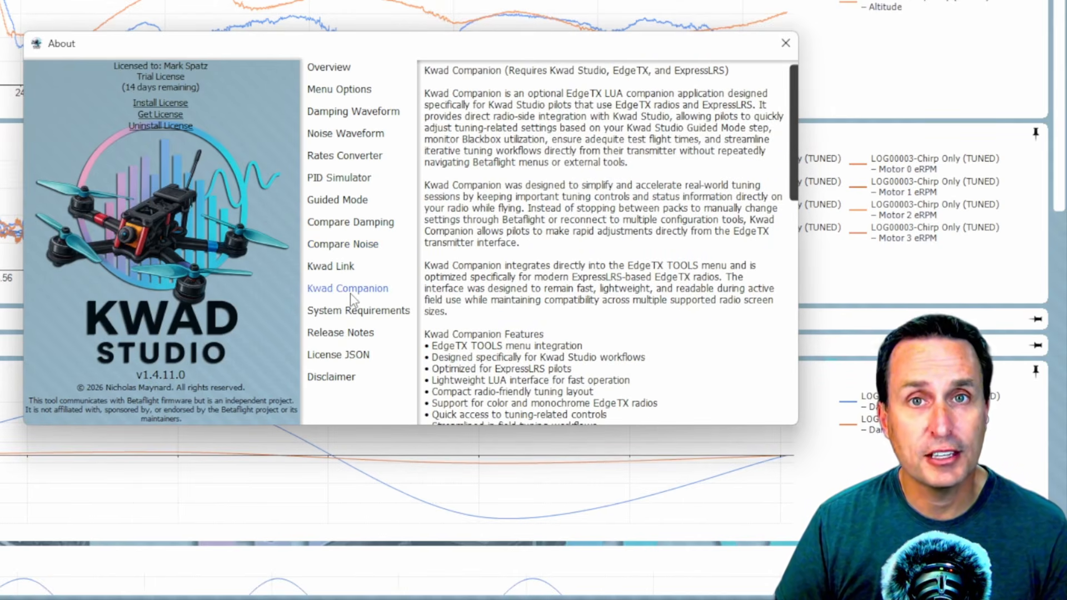
pyautogui.click(350, 268)
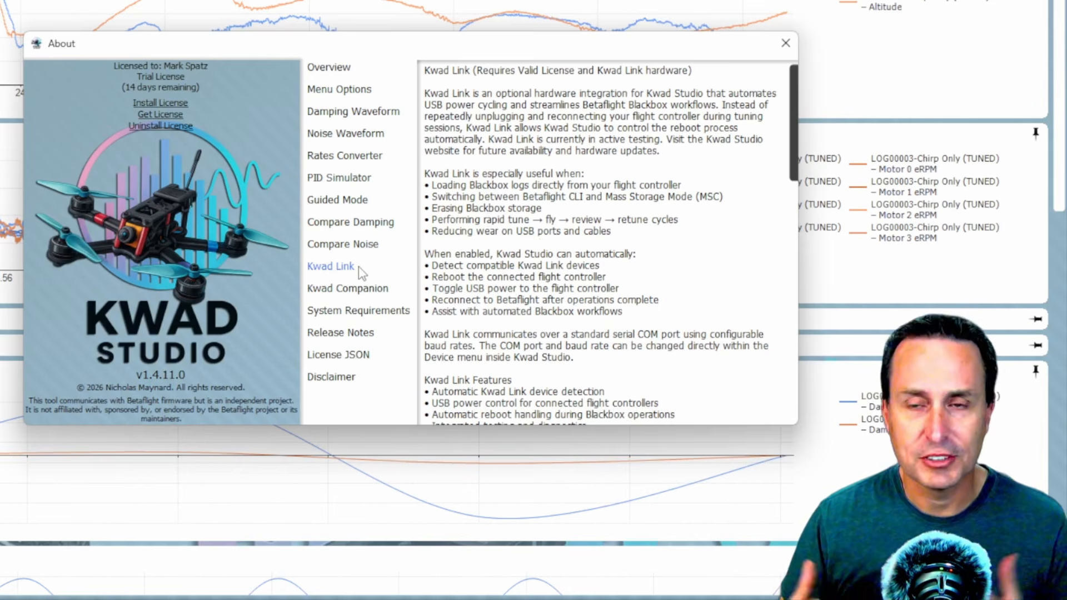
# Open the Rates Converter and keep Actual as the source rates type
pyautogui.click(126, 26)
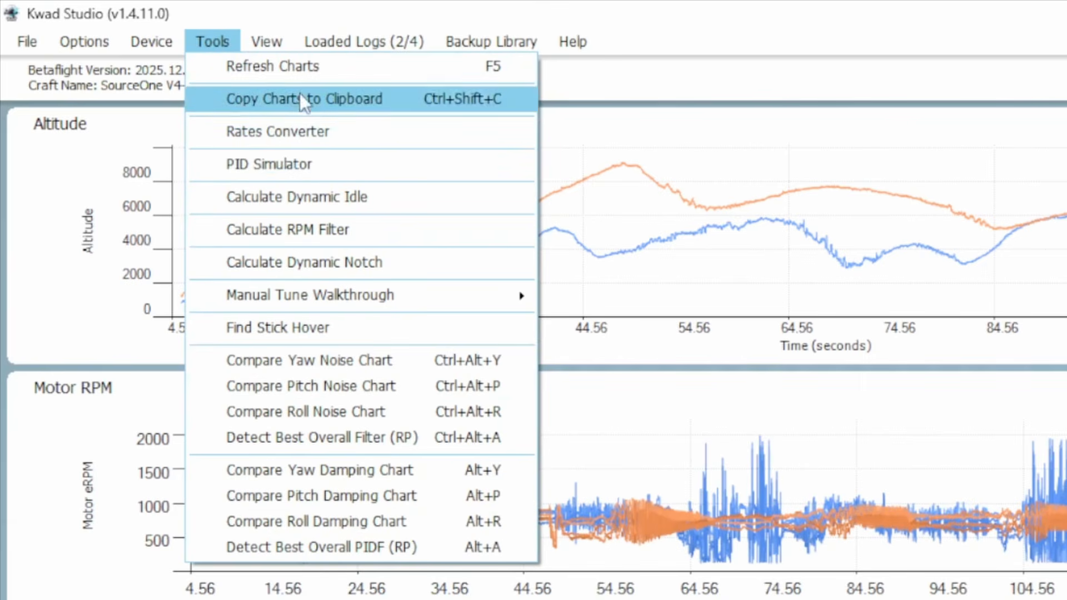
pyautogui.click(261, 133)
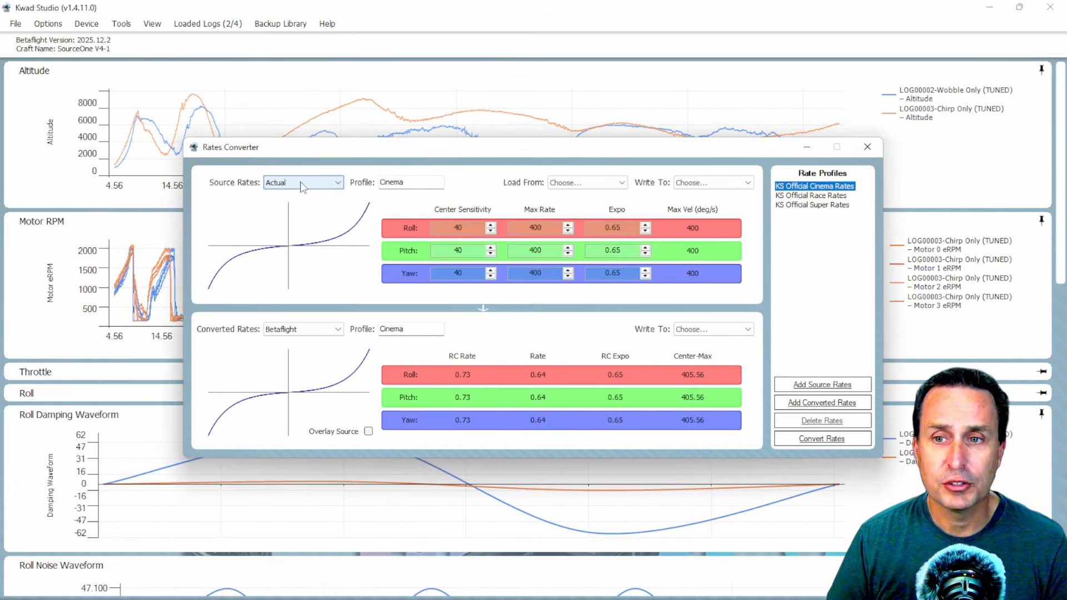
pyautogui.click(303, 184)
pyautogui.click(304, 190)
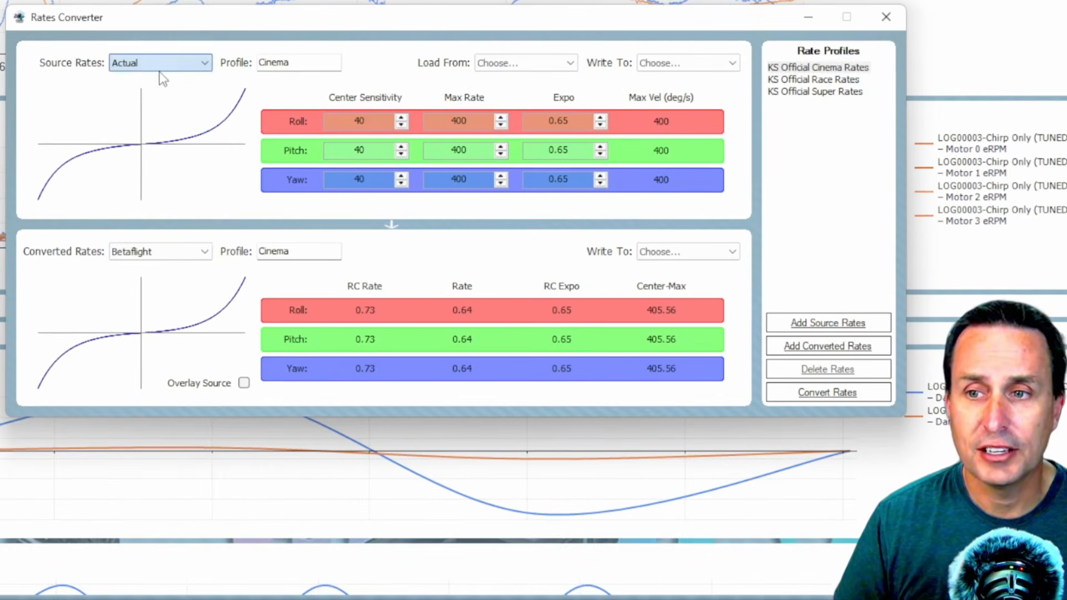
# Set the source center sensitivity to 10 for roll, pitch and yaw
pyautogui.click(382, 121)
pyautogui.press('BackSpace')
pyautogui.press('BackSpace')
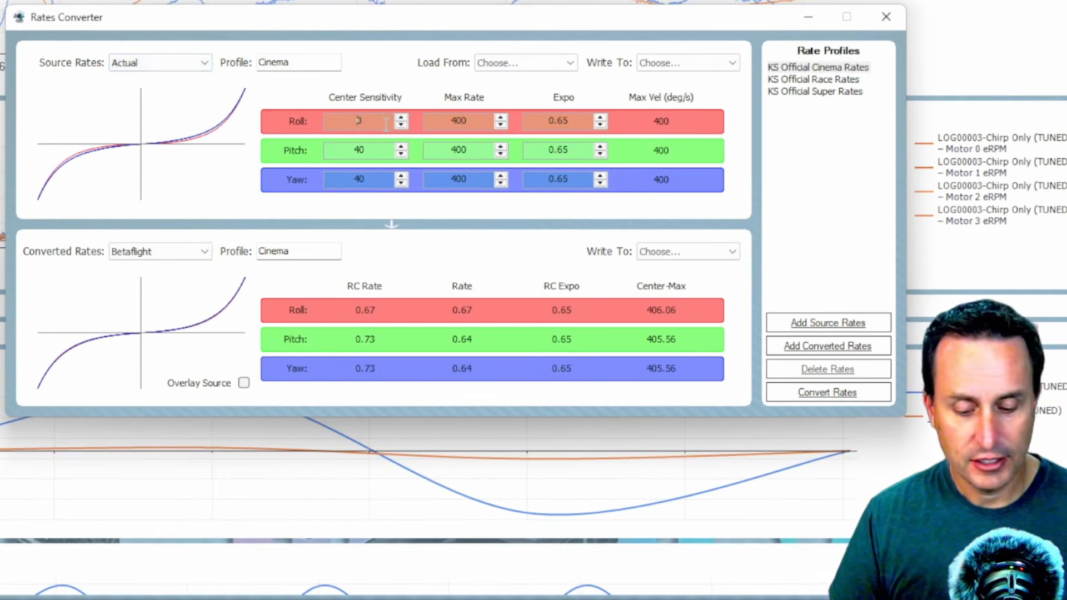
pyautogui.write('1')
pyautogui.click(356, 152)
pyautogui.press('BackSpace')
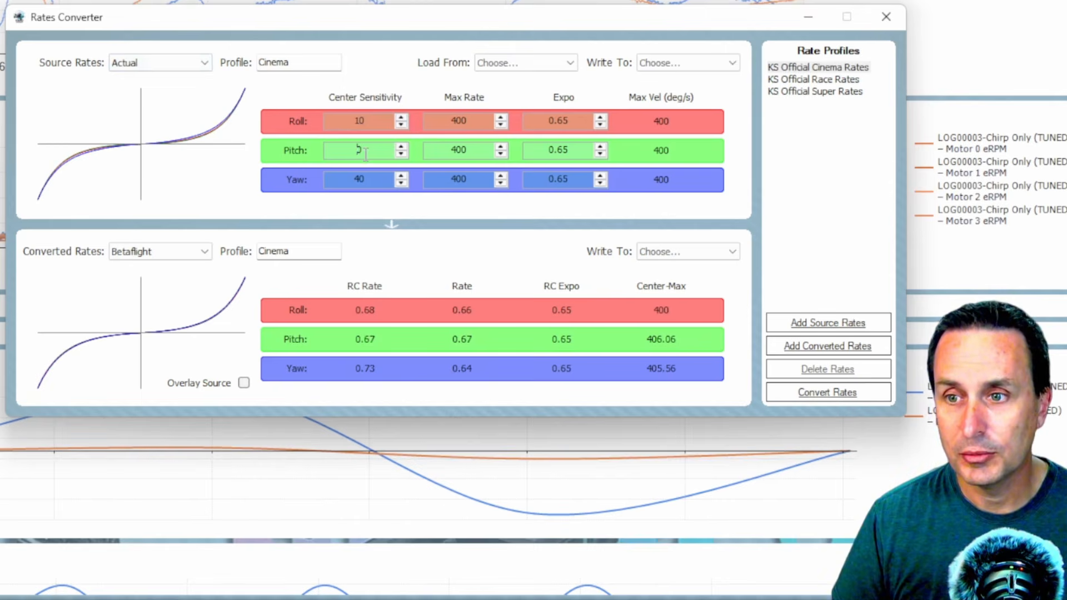
pyautogui.write('10')
pyautogui.click(376, 178)
pyautogui.press('BackSpace')
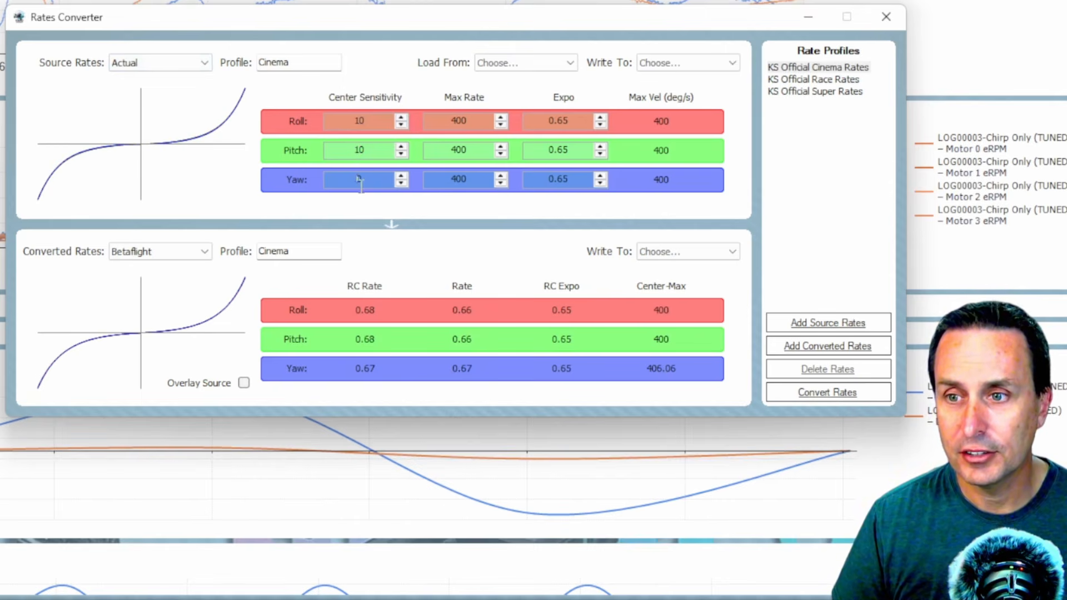
pyautogui.write('10')
# Set the source max rate to 950 for pitch and 970 for roll
pyautogui.click(378, 156)
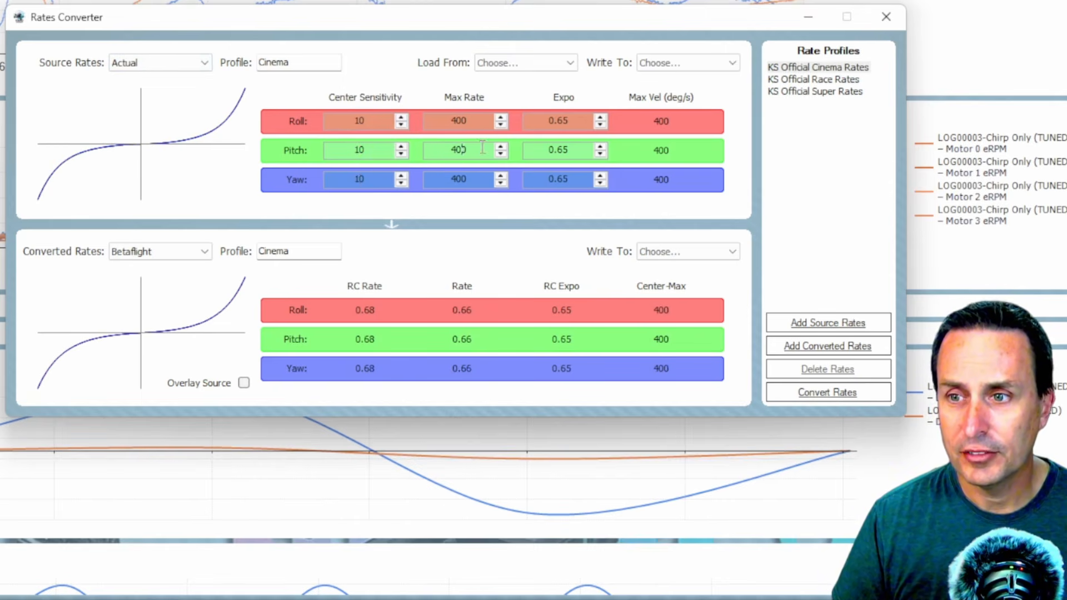
pyautogui.press('Left')
pyautogui.press('BackSpace')
pyautogui.write('3')
pyautogui.moveTo(462, 155); pyautogui.dragTo(684, 152)
pyautogui.moveTo(469, 120); pyautogui.dragTo(663, 122)
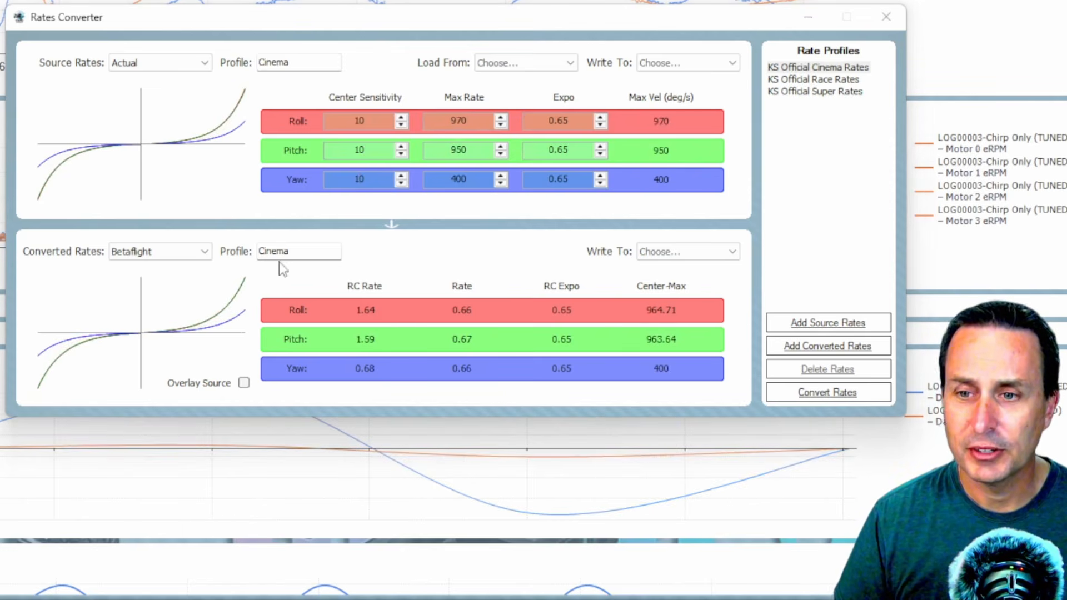
# Review the available converted rates types and keep Betaflight selected
pyautogui.click(201, 255)
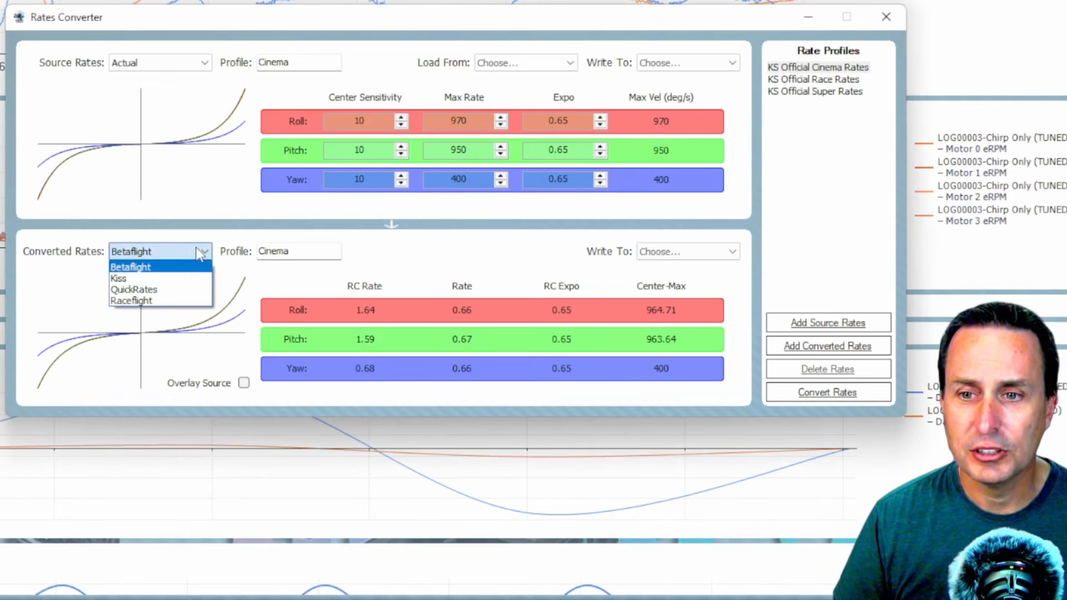
pyautogui.click(201, 254)
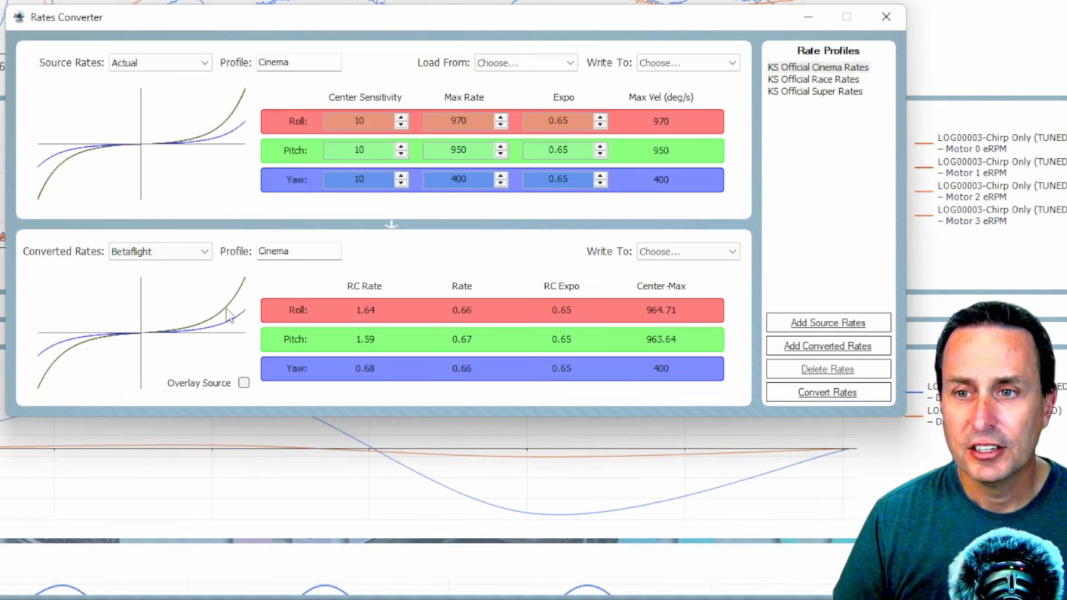
pyautogui.click(178, 255)
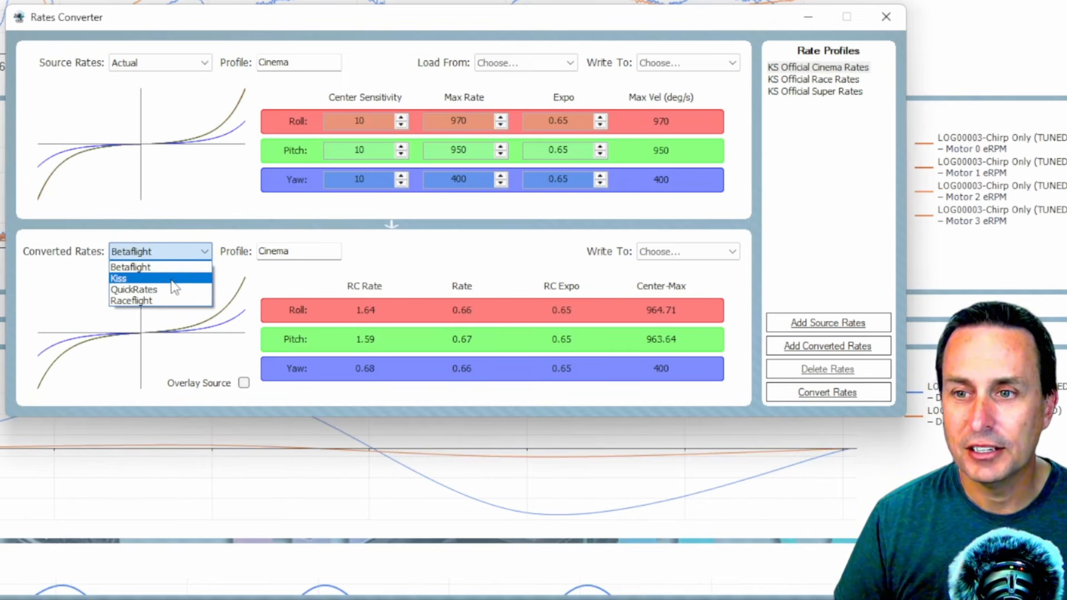
pyautogui.click(177, 267)
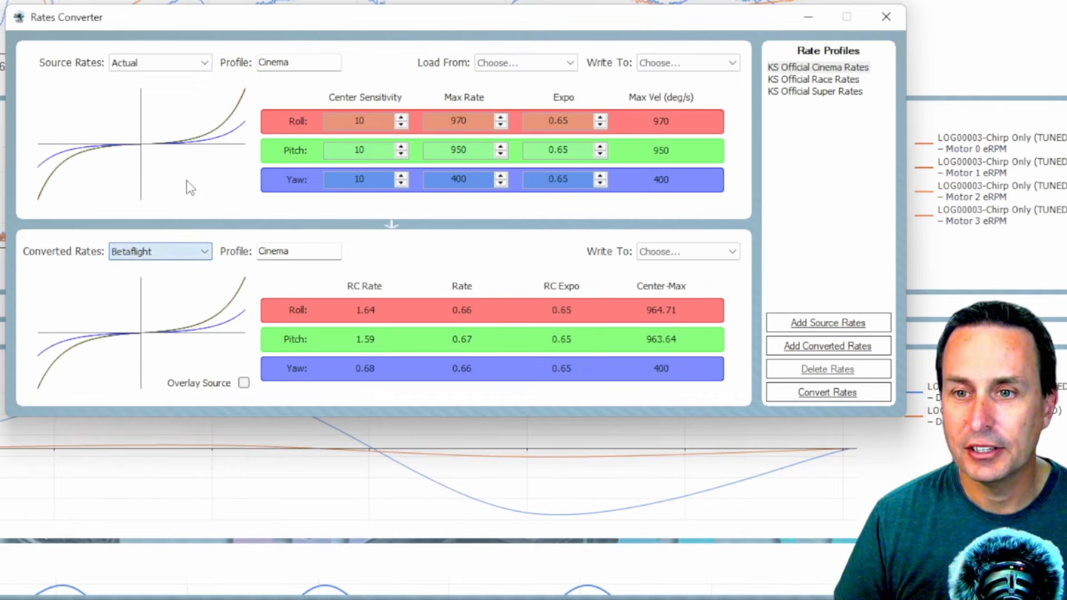
# Compare the Kiss and Betaflight conversions of the Cinema rates by switching the converted rates type between them
pyautogui.click(178, 251)
pyautogui.click(167, 279)
pyautogui.click(174, 253)
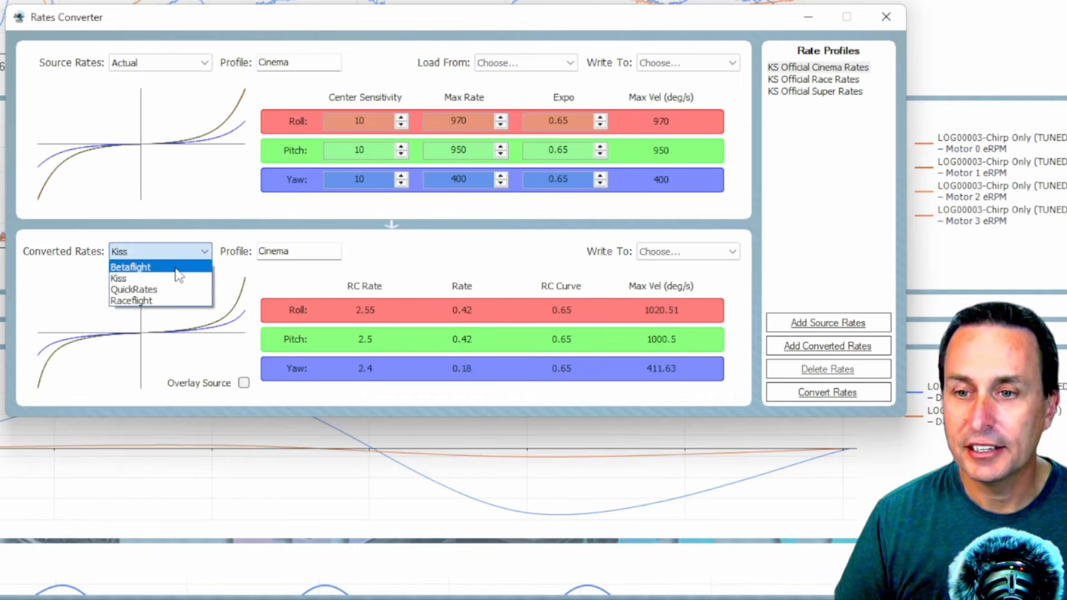
pyautogui.click(178, 268)
pyautogui.click(174, 252)
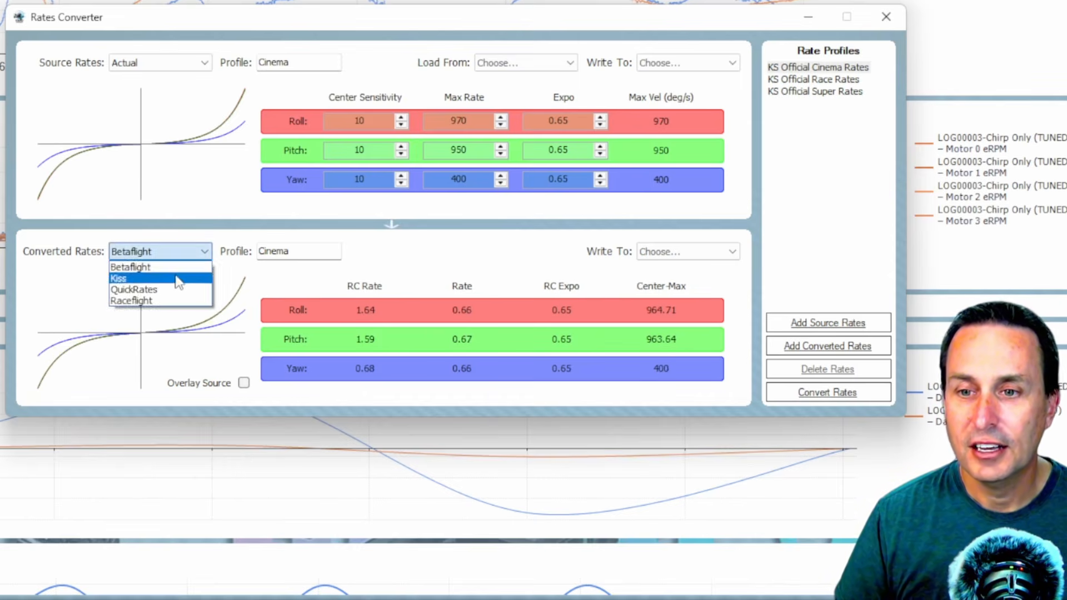
pyautogui.click(177, 279)
pyautogui.click(178, 253)
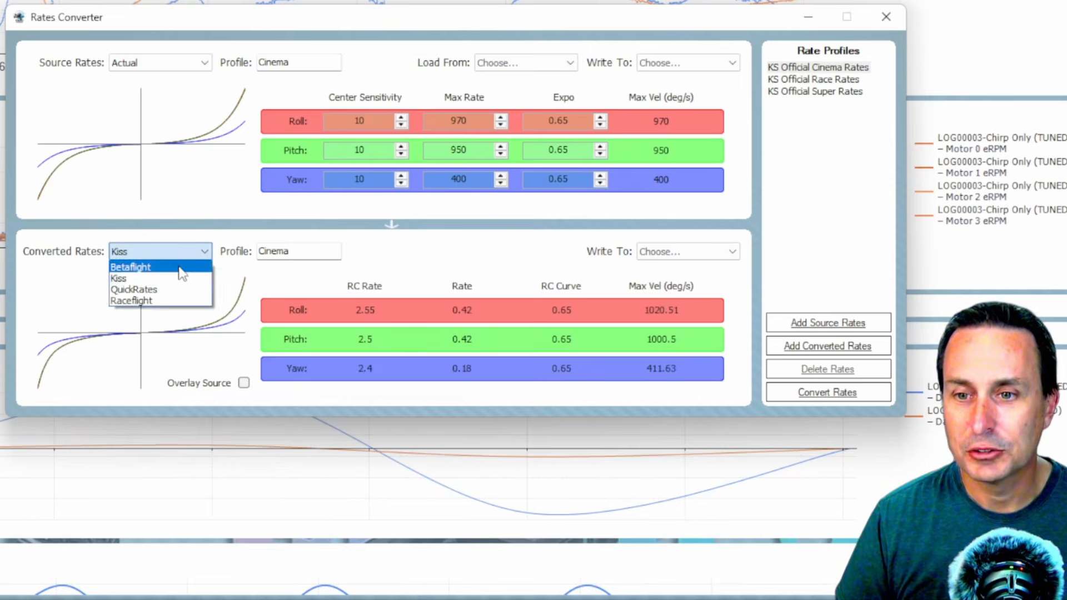
pyautogui.click(181, 269)
pyautogui.click(180, 253)
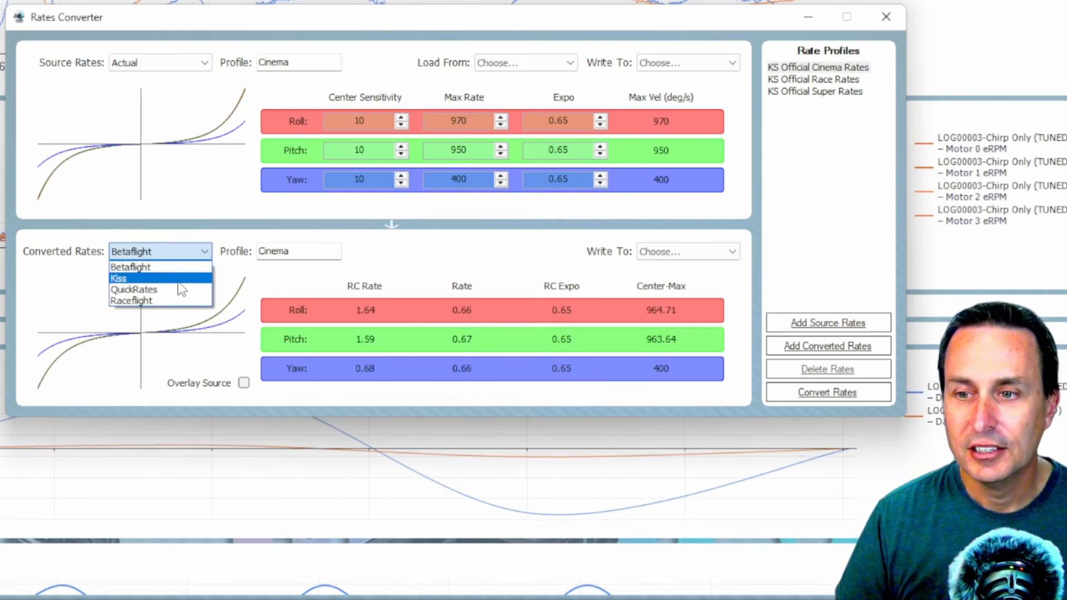
pyautogui.click(179, 279)
# View the Cinema rates converted to QuickRates and to Raceflight
pyautogui.click(181, 253)
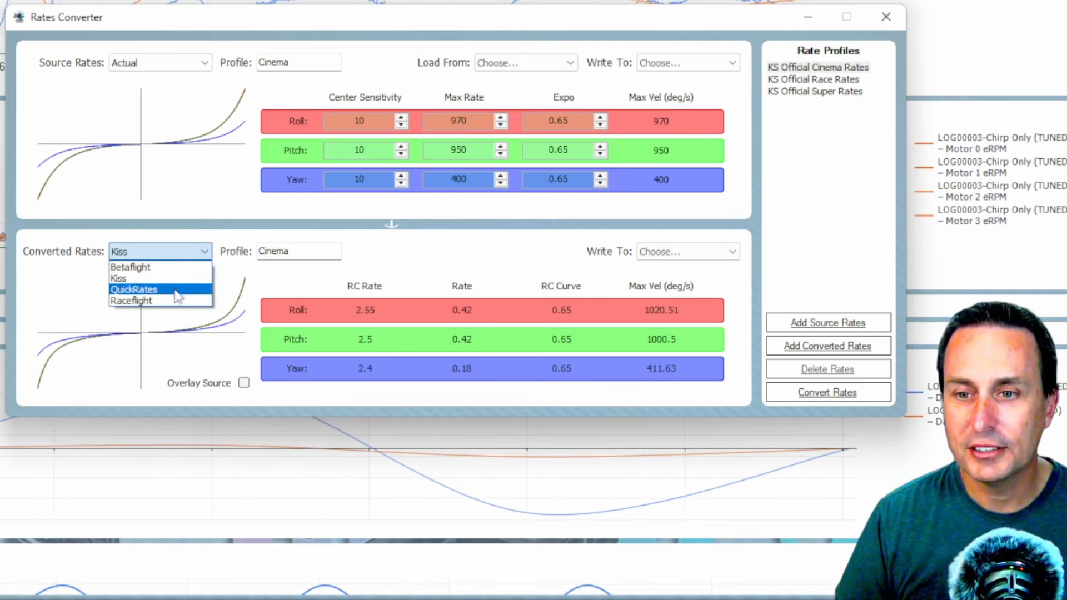
pyautogui.click(175, 289)
pyautogui.click(176, 252)
pyautogui.click(172, 300)
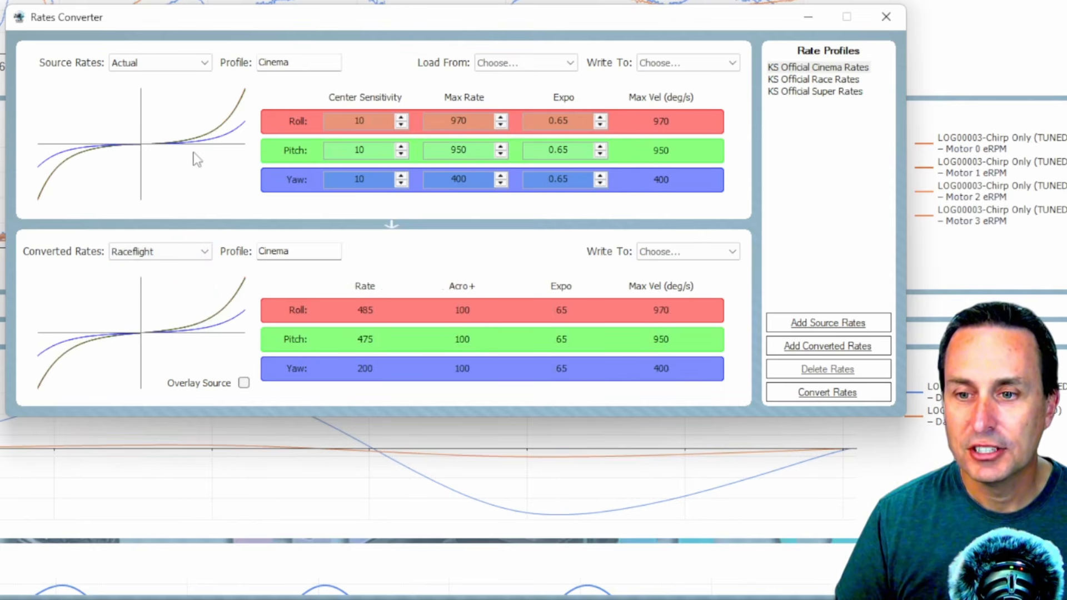
# Overlay the source curves on the converted rates graph and set the converted rates type to Betaflight
pyautogui.click(243, 382)
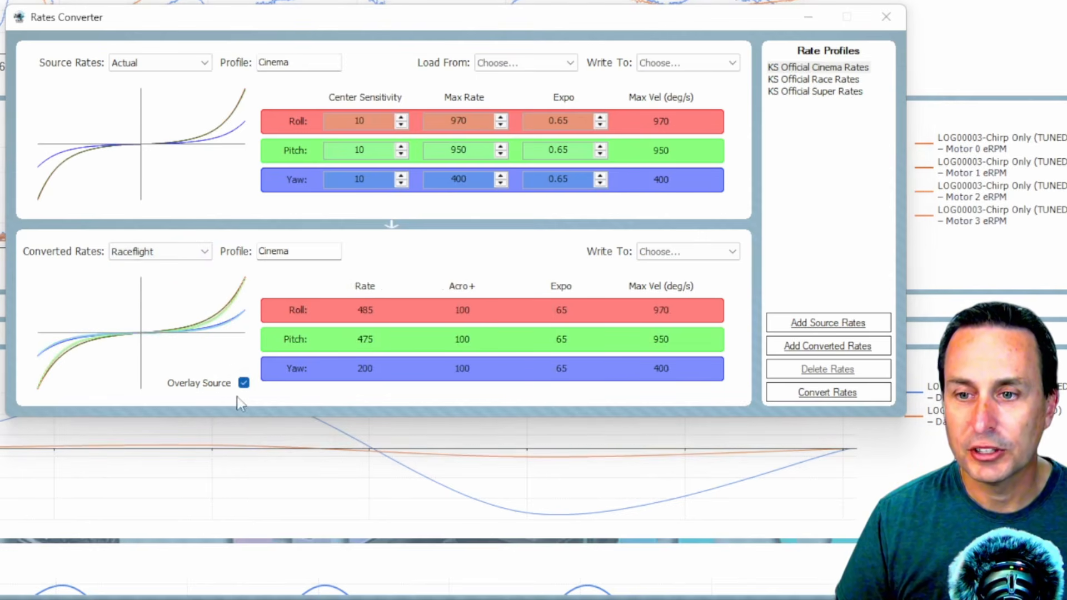
pyautogui.click(147, 252)
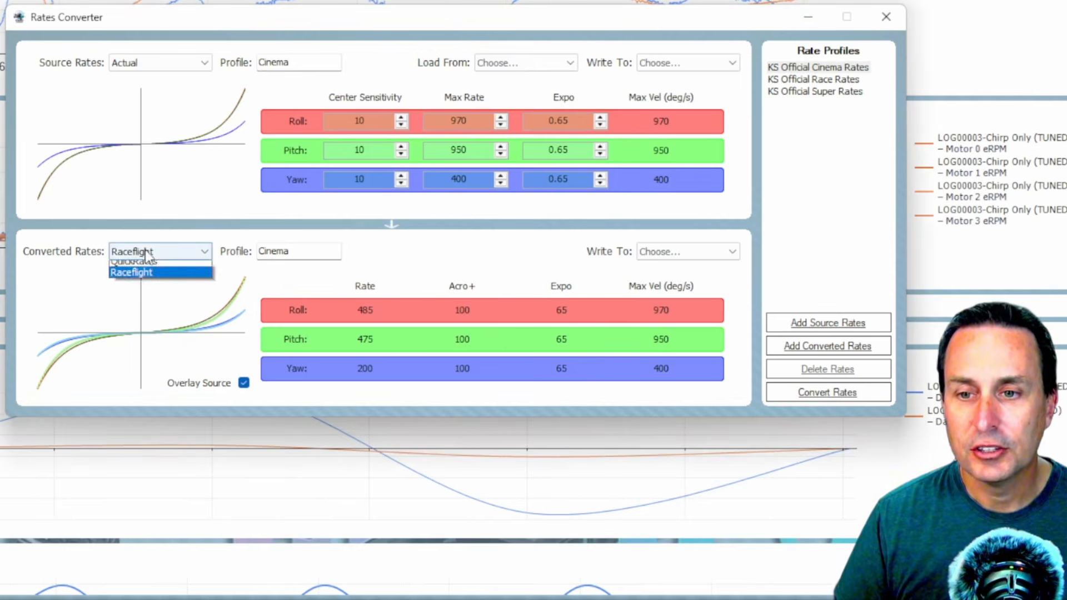
pyautogui.click(154, 280)
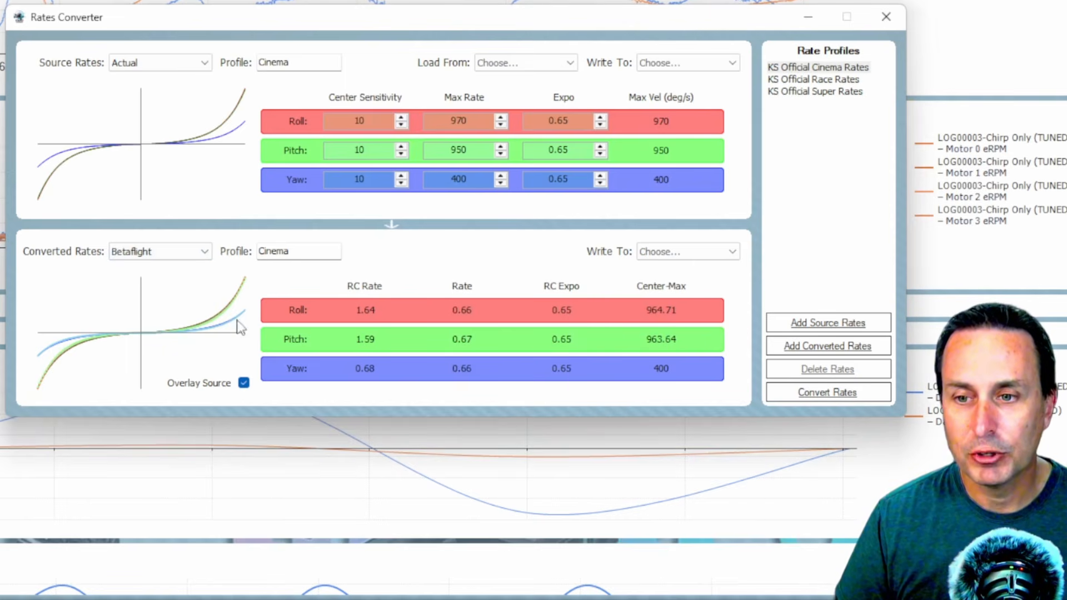
# Compare the overlaid source curves with the Kiss conversion and return the converted rates type to Betaflight
pyautogui.click(177, 254)
pyautogui.click(170, 276)
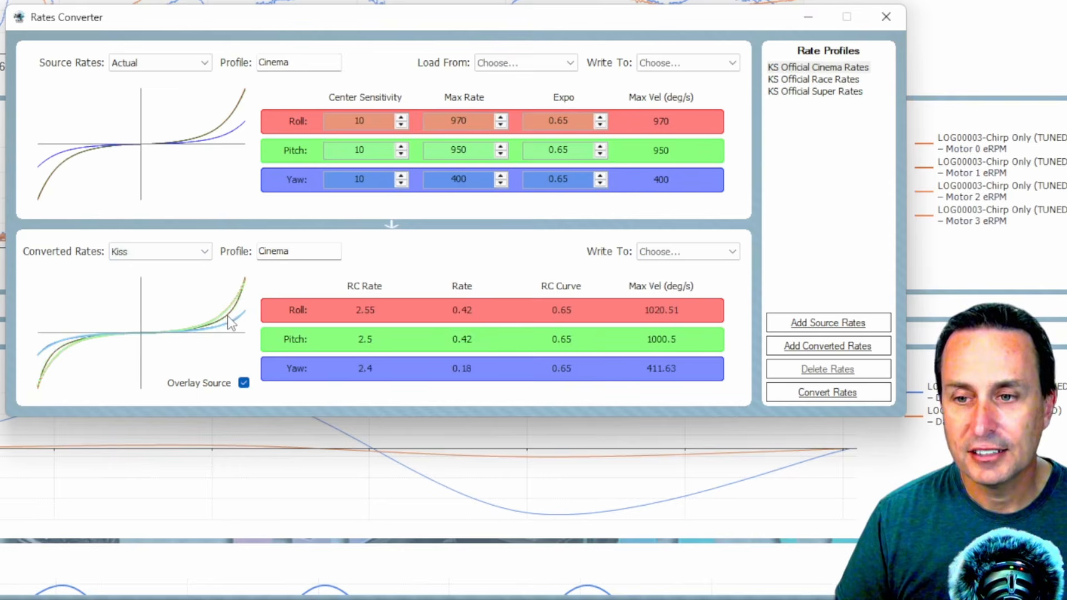
pyautogui.click(194, 251)
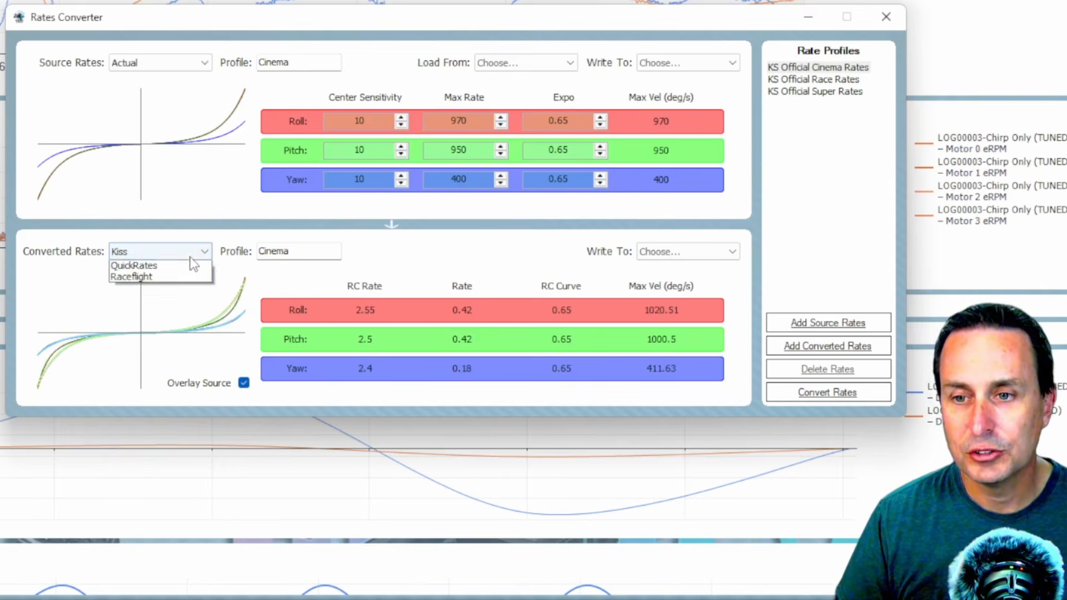
pyautogui.click(188, 265)
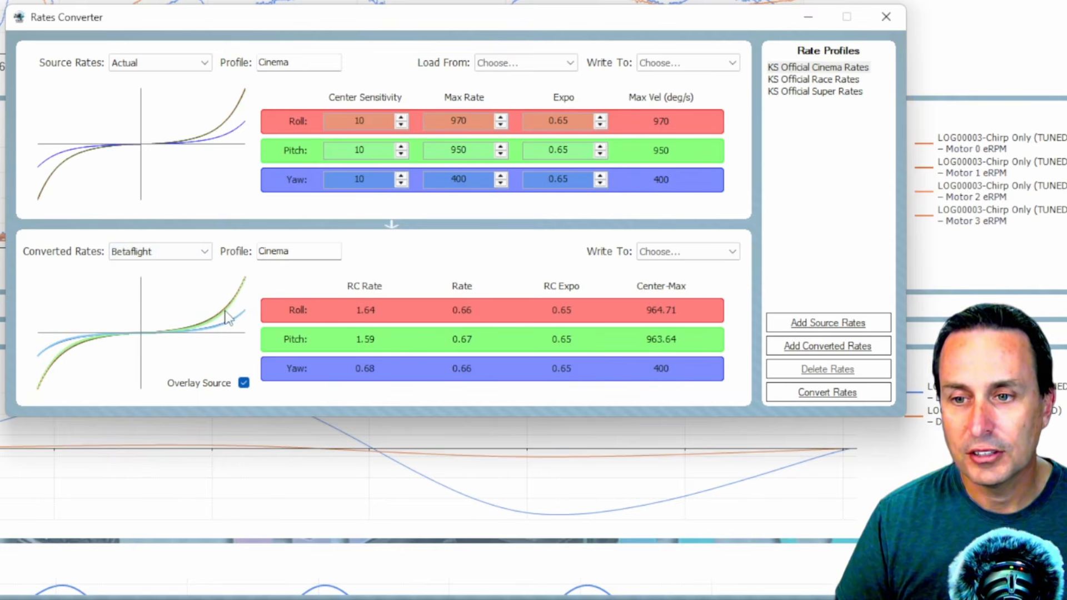
# Compare the overlaid source curves with the QuickRates and Raceflight conversions, finishing with Betaflight selected
pyautogui.click(191, 253)
pyautogui.click(182, 289)
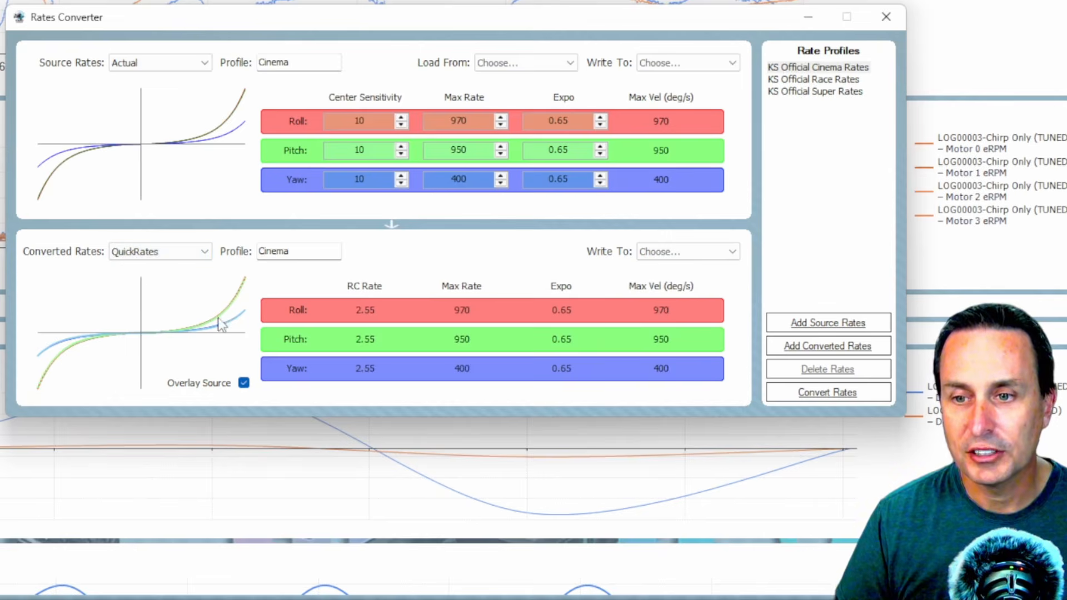
pyautogui.click(120, 255)
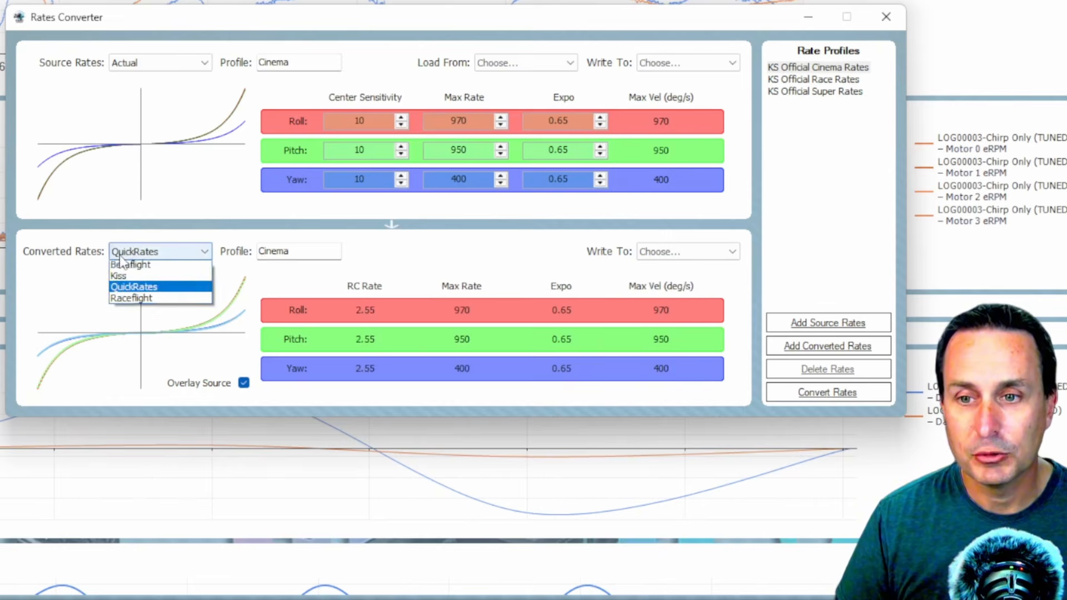
pyautogui.click(131, 300)
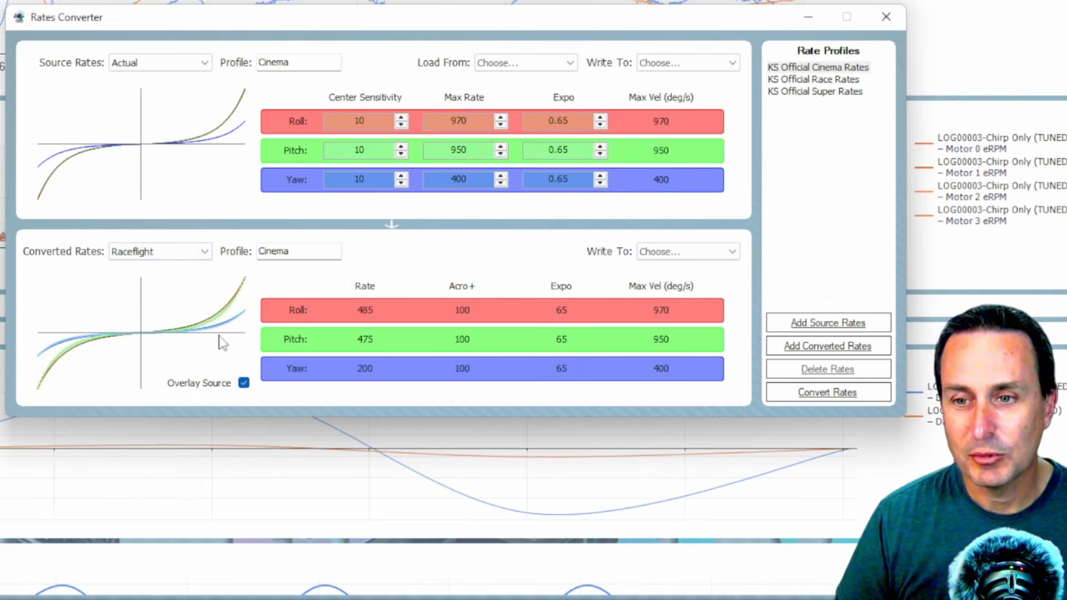
pyautogui.click(137, 254)
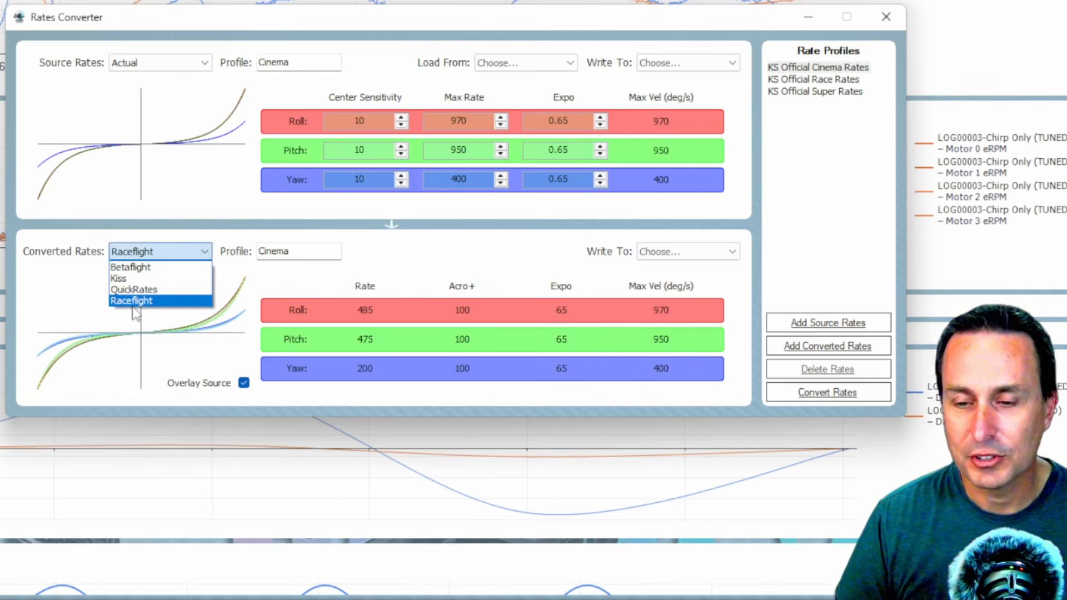
pyautogui.click(131, 268)
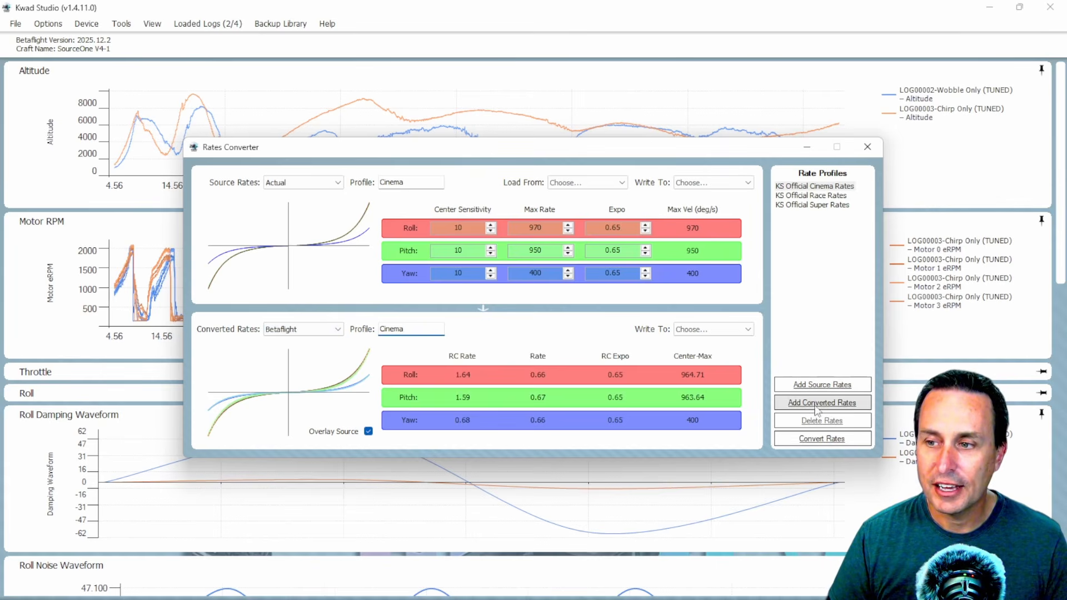
# Review the KS Official Race Rates and KS Official Super Rates profiles and close the Rates Converter
pyautogui.click(811, 195)
pyautogui.click(808, 205)
pyautogui.click(810, 195)
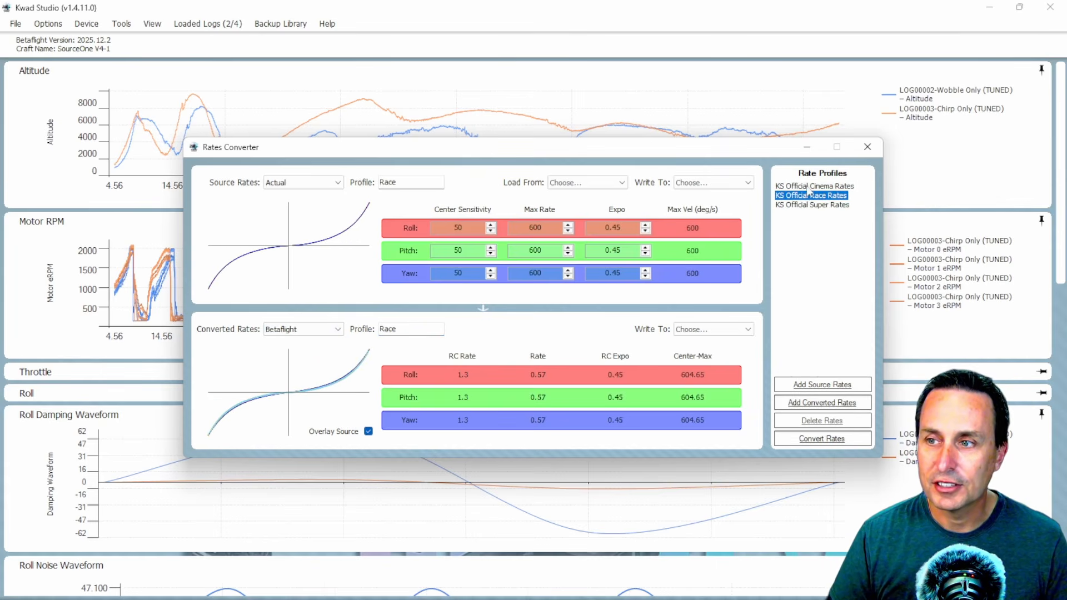
pyautogui.click(805, 205)
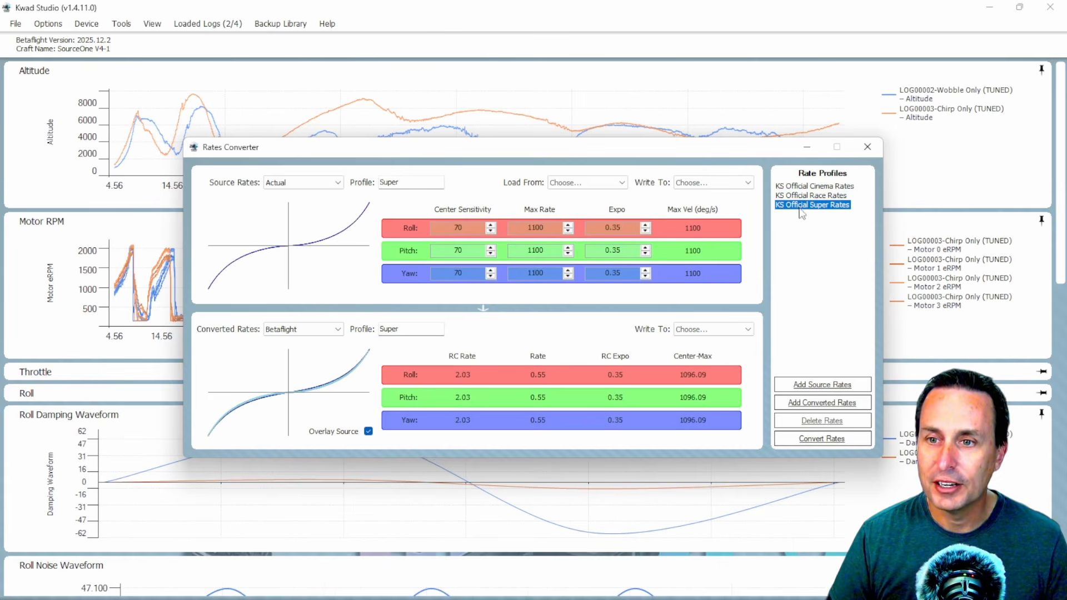
pyautogui.click(587, 479)
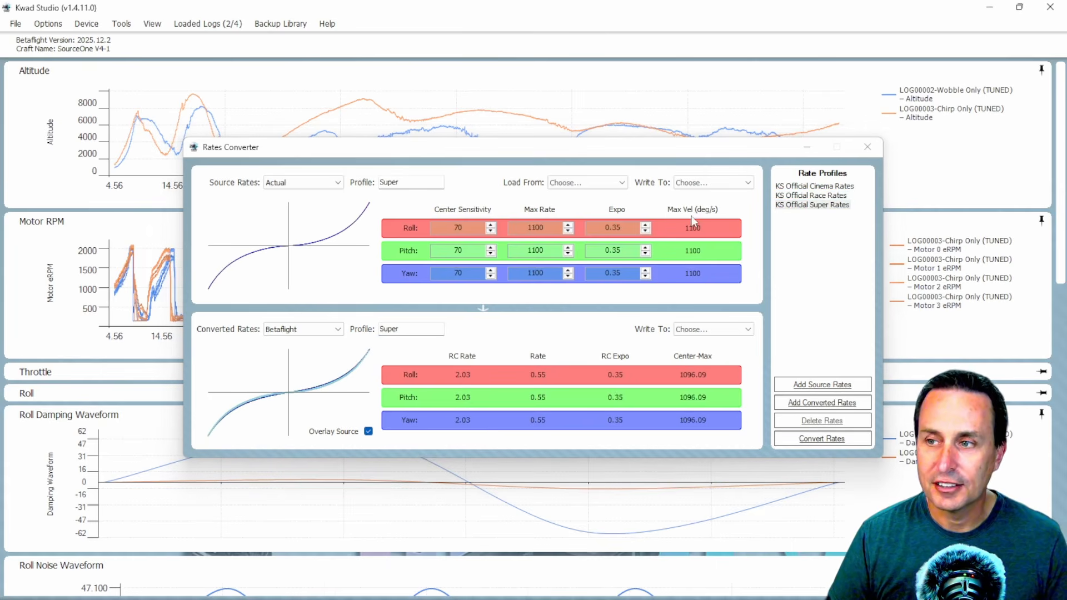
pyautogui.click(865, 156)
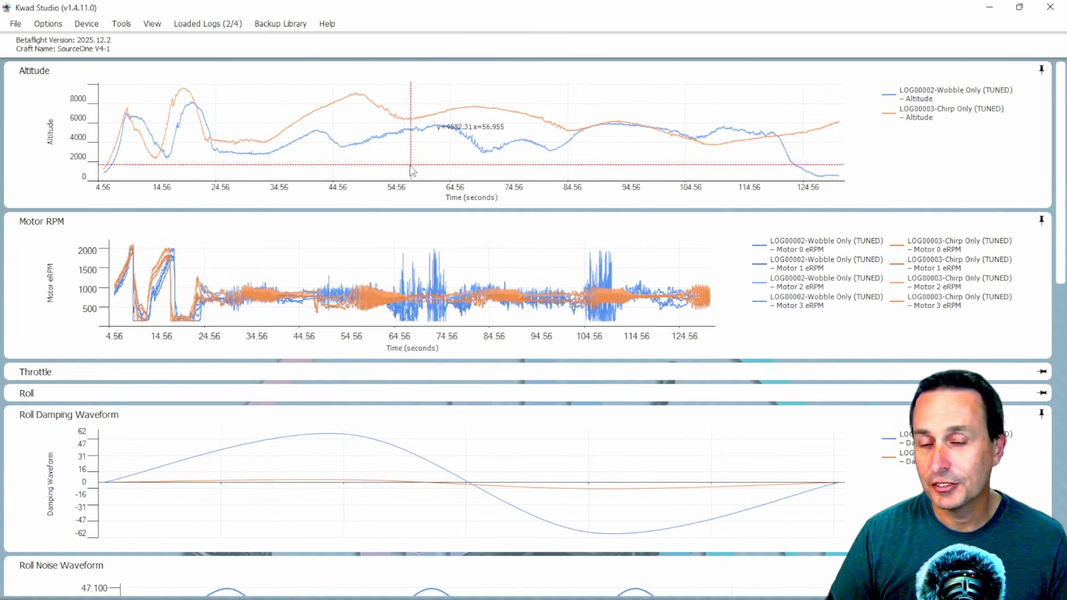
# Simulate a Damping: D Gains value of 1.10 for LOG00002-Wobble Only in the PID Simulator, and close the simulator
pyautogui.click(122, 24)
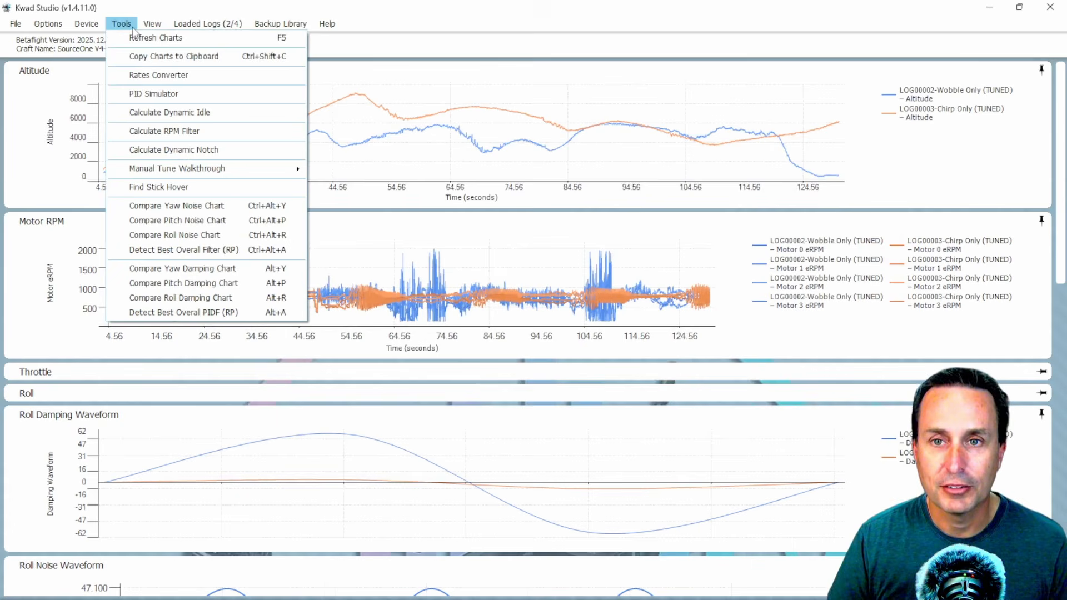
pyautogui.click(149, 94)
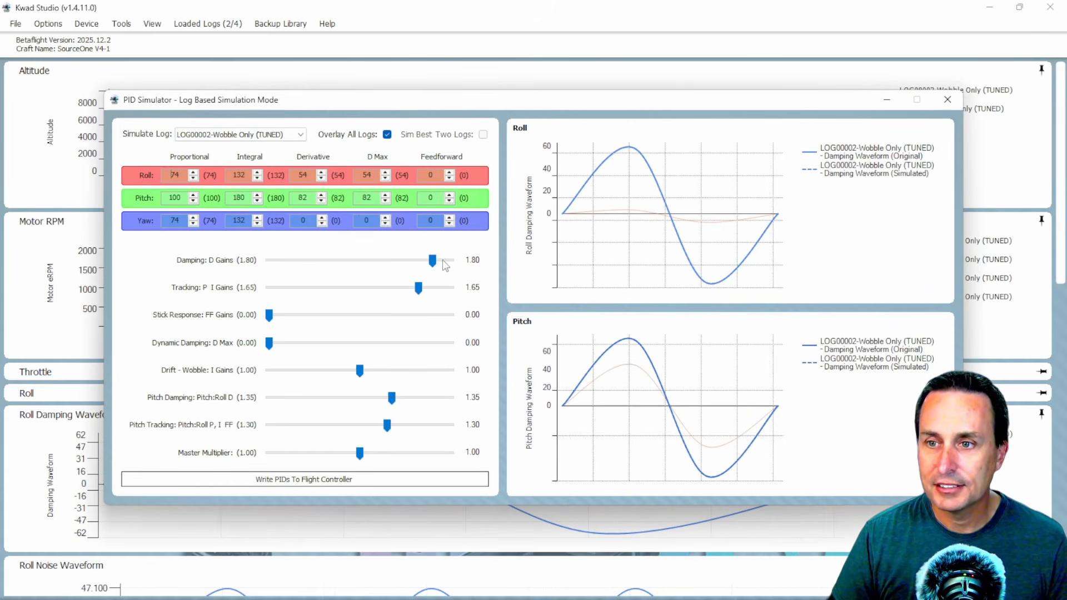
pyautogui.moveTo(432, 261); pyautogui.dragTo(370, 279)
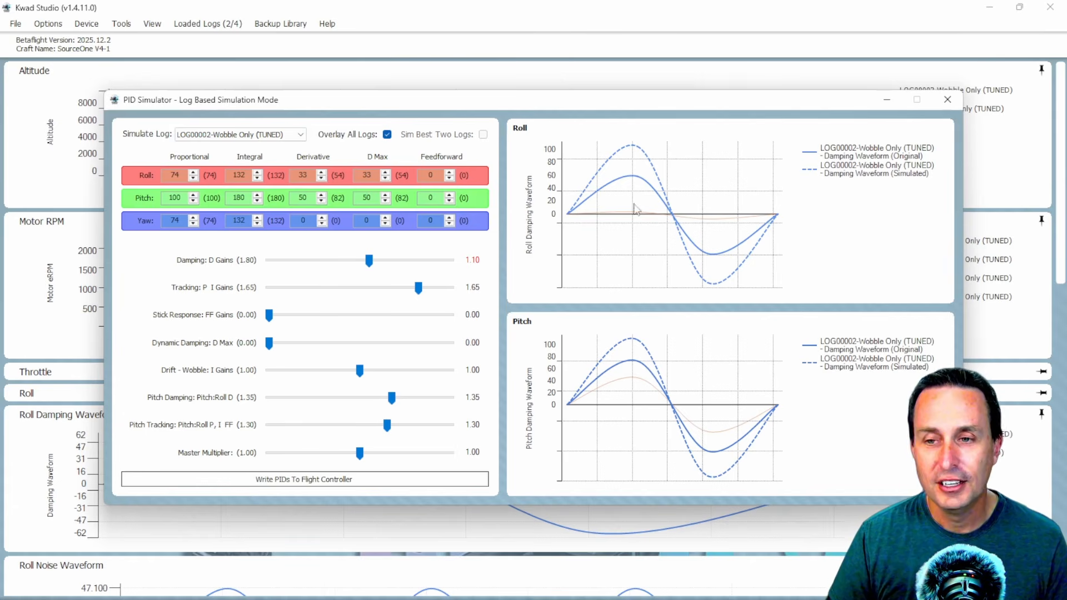
pyautogui.click(947, 99)
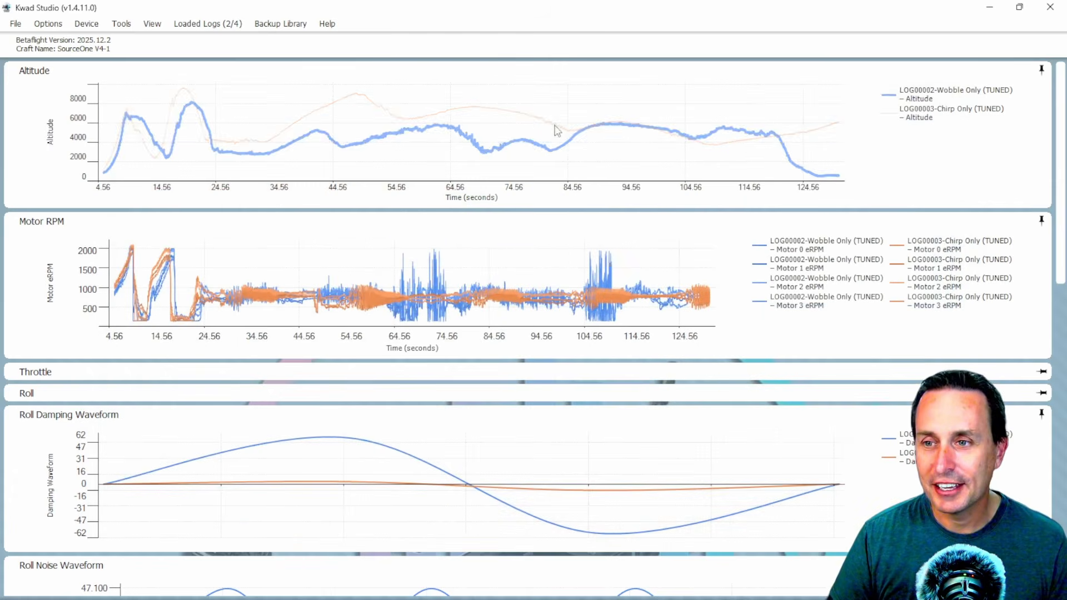
# Hide the LOG00003-Chirp Only log to check which comparison tools need two logs, and show the log again
pyautogui.click(128, 25)
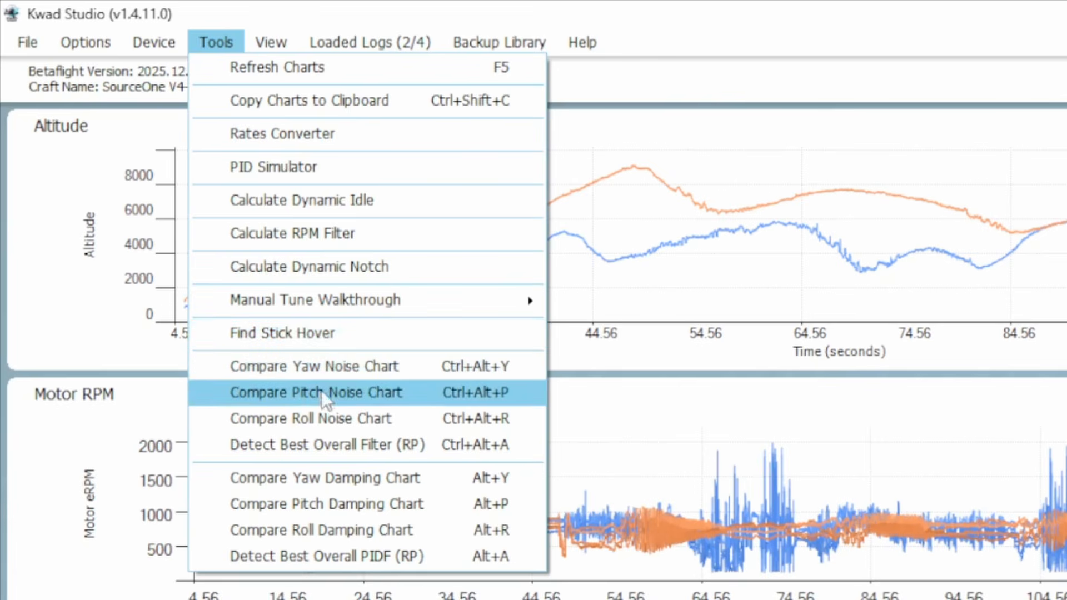
pyautogui.click(391, 58)
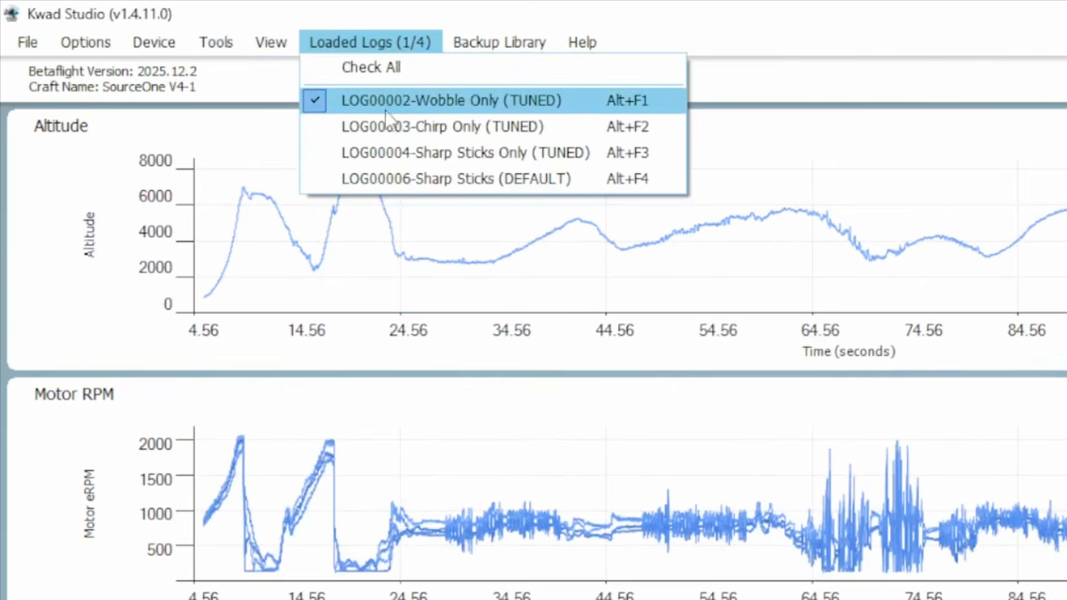
pyautogui.moveTo(216, 42)
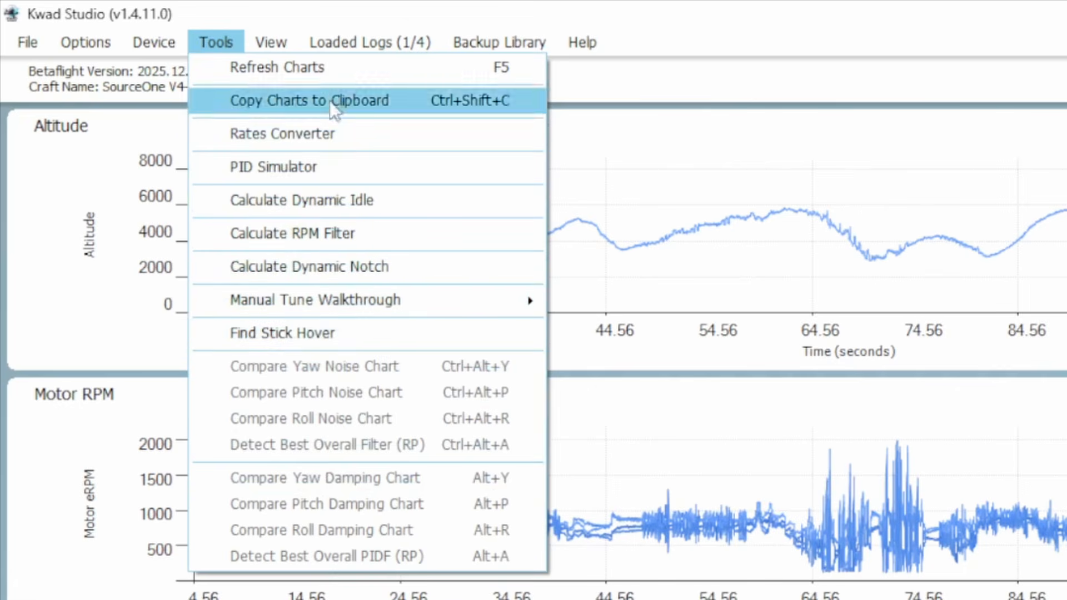
pyautogui.moveTo(331, 38)
pyautogui.click(344, 123)
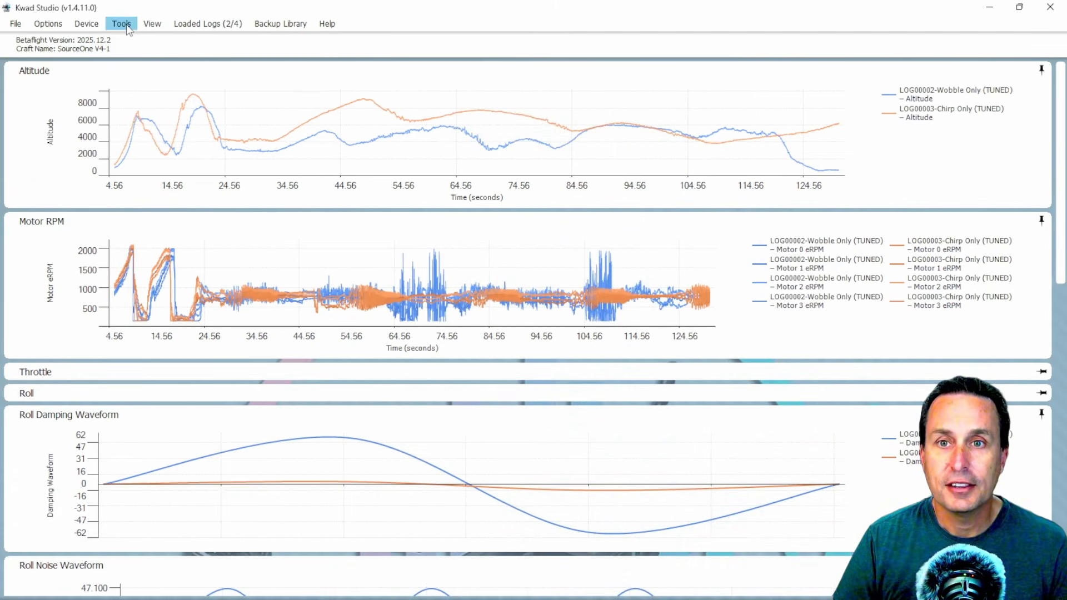
# Examine the seven tuning stages listed in the Manual Tune Walkthrough
pyautogui.click(125, 24)
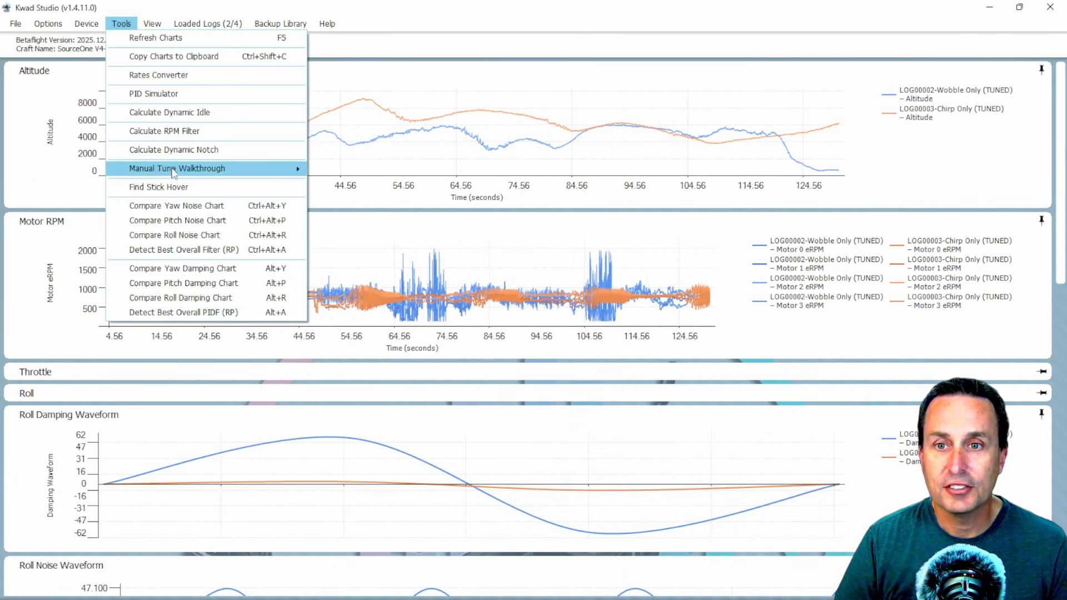
pyautogui.moveTo(174, 173)
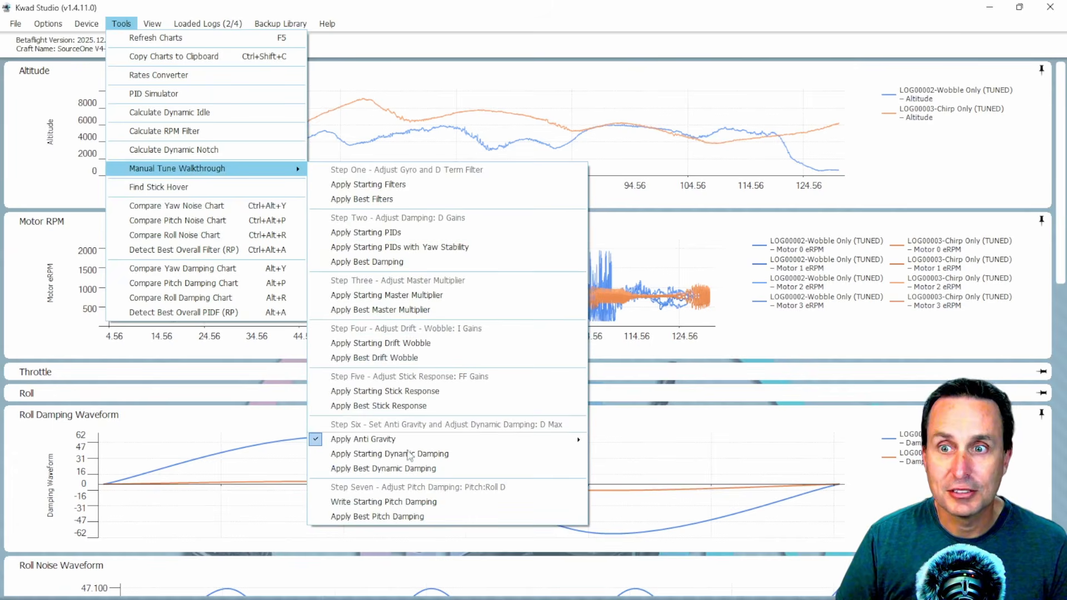
pyautogui.click(78, 45)
# Enable Guided Mode for the device and open its start confirmation to review the tuning prerequisites
pyautogui.click(84, 35)
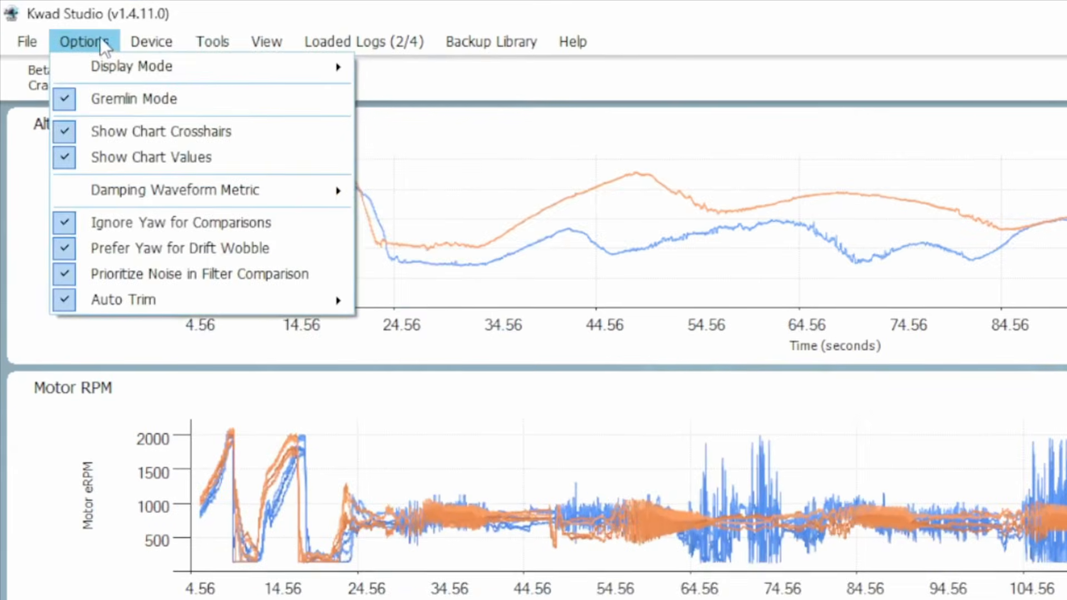
pyautogui.moveTo(132, 42)
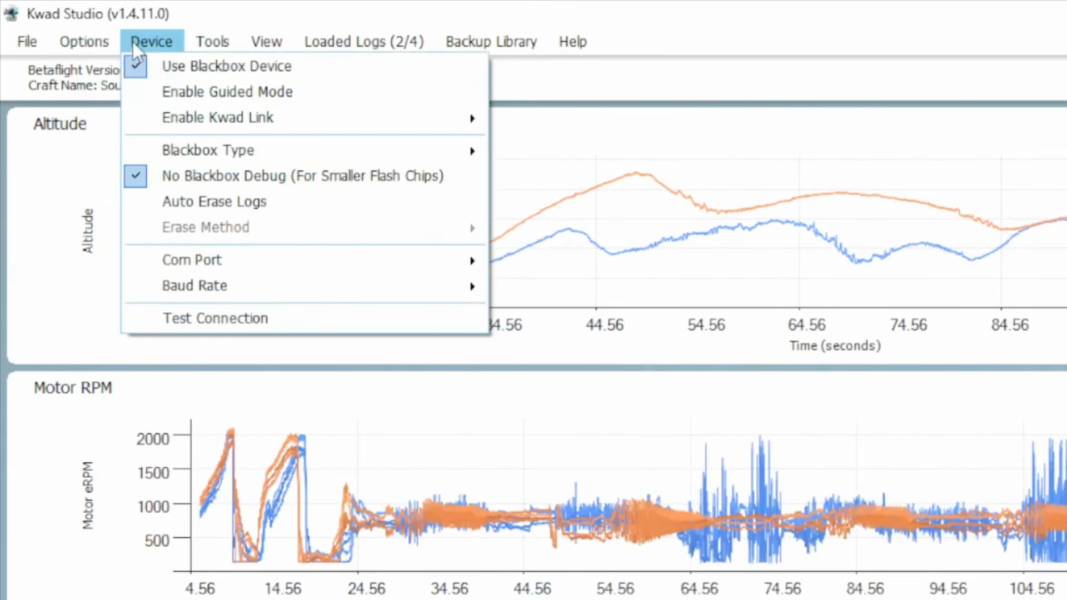
pyautogui.click(155, 89)
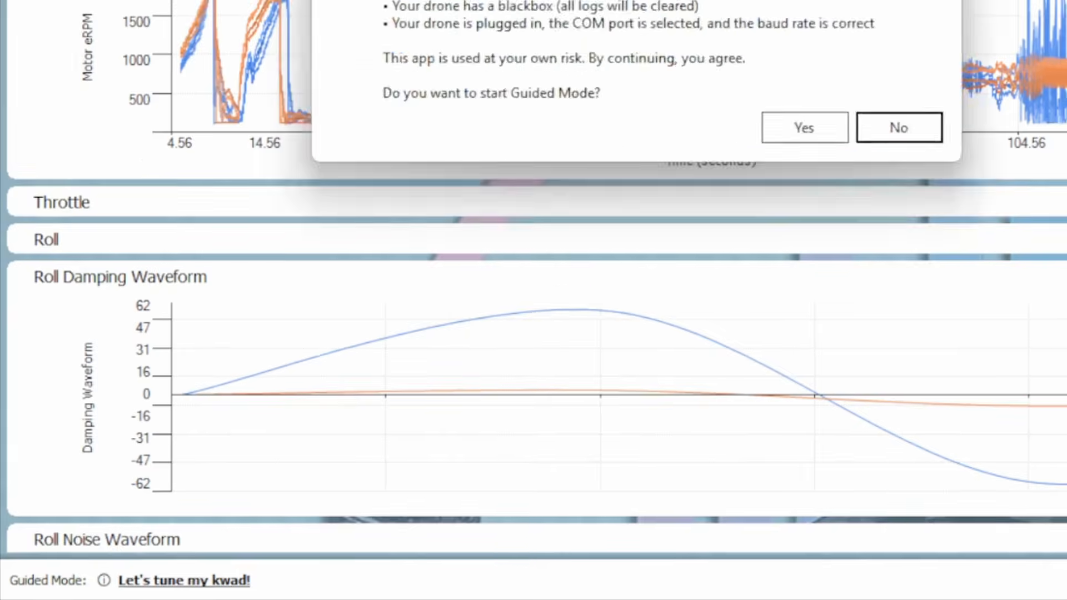
pyautogui.moveTo(388, 60); pyautogui.dragTo(495, 76)
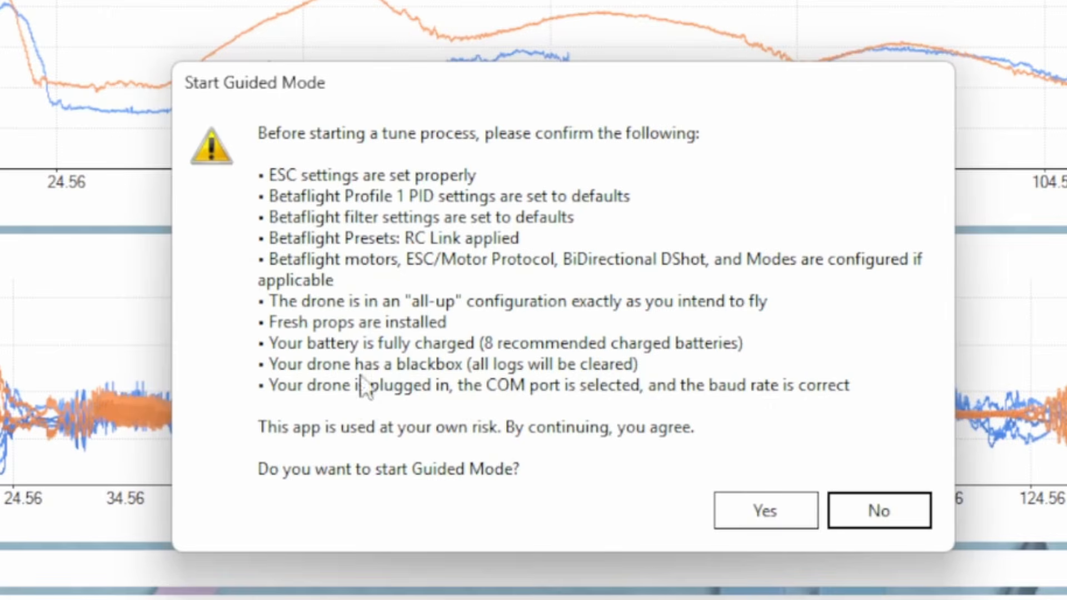
# Start Guided Mode for Freestyle and Race tuning with SD Card as the flight controller's blackbox type
pyautogui.click(750, 506)
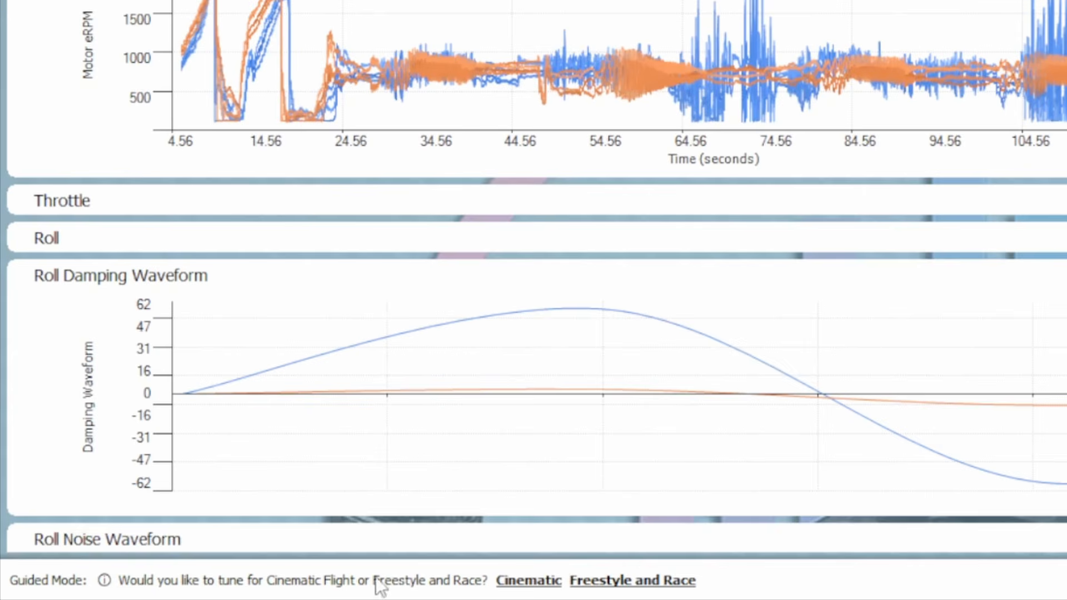
pyautogui.click(633, 582)
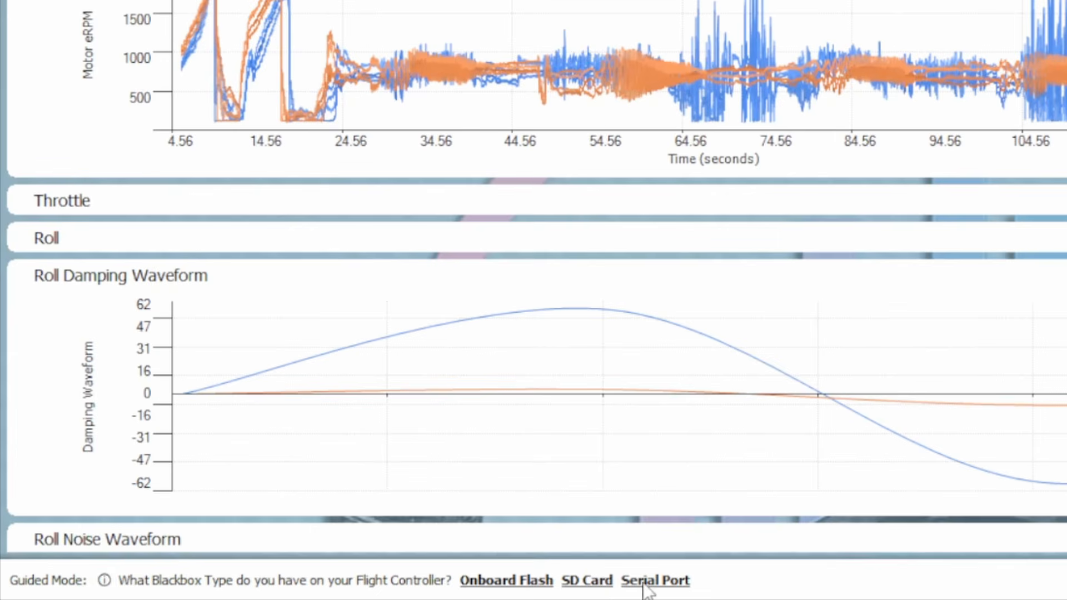
pyautogui.click(580, 583)
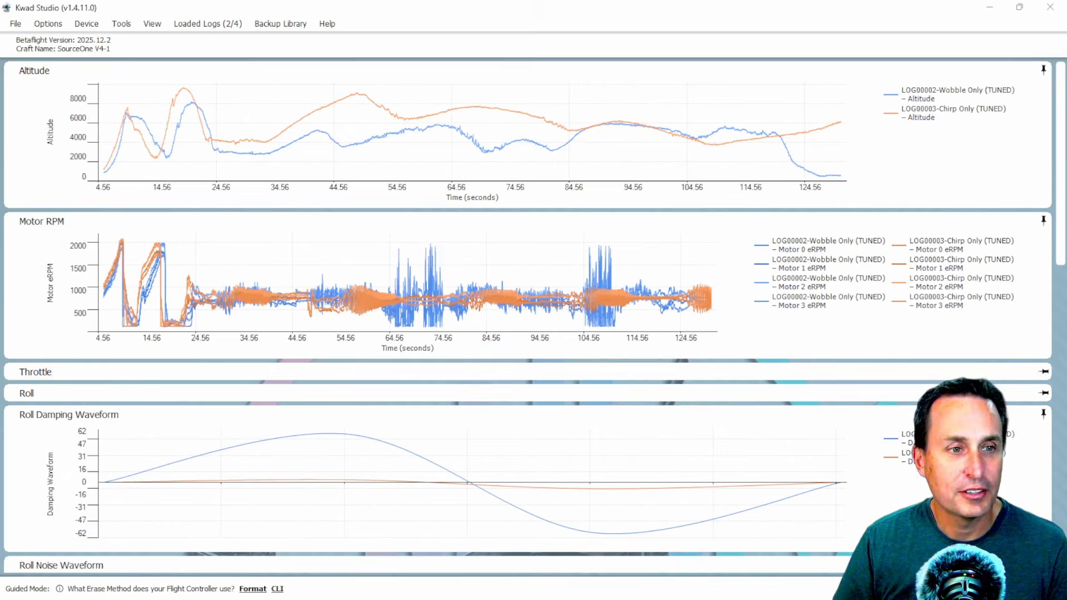
# Read the Guided Mode note on erase methods and choose Format as the flight controller's erase method
pyautogui.click(60, 588)
pyautogui.moveTo(208, 232); pyautogui.dragTo(384, 230)
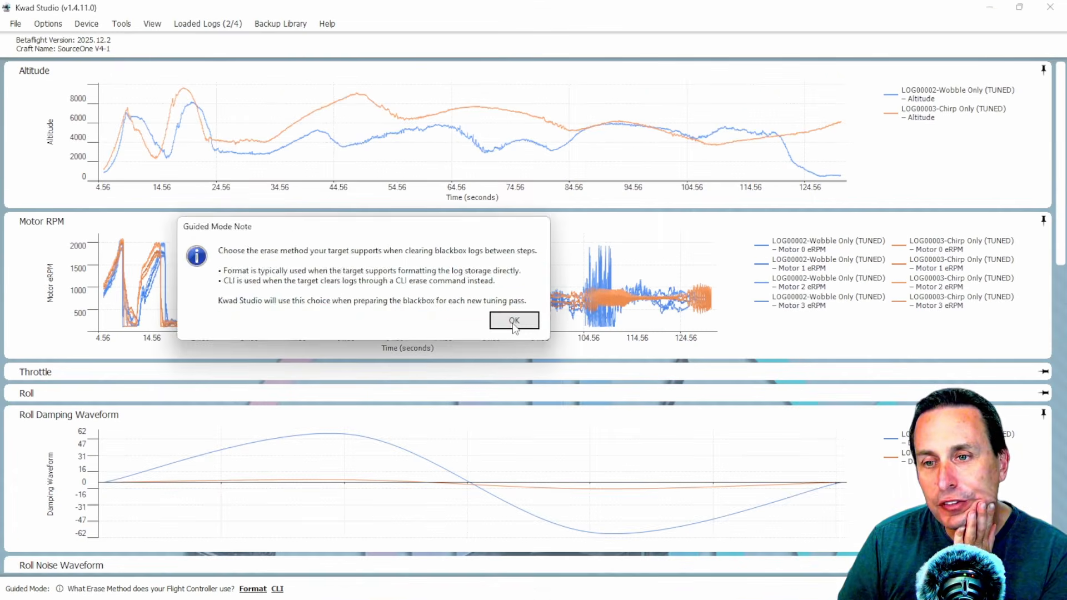
pyautogui.click(880, 421)
pyautogui.click(253, 588)
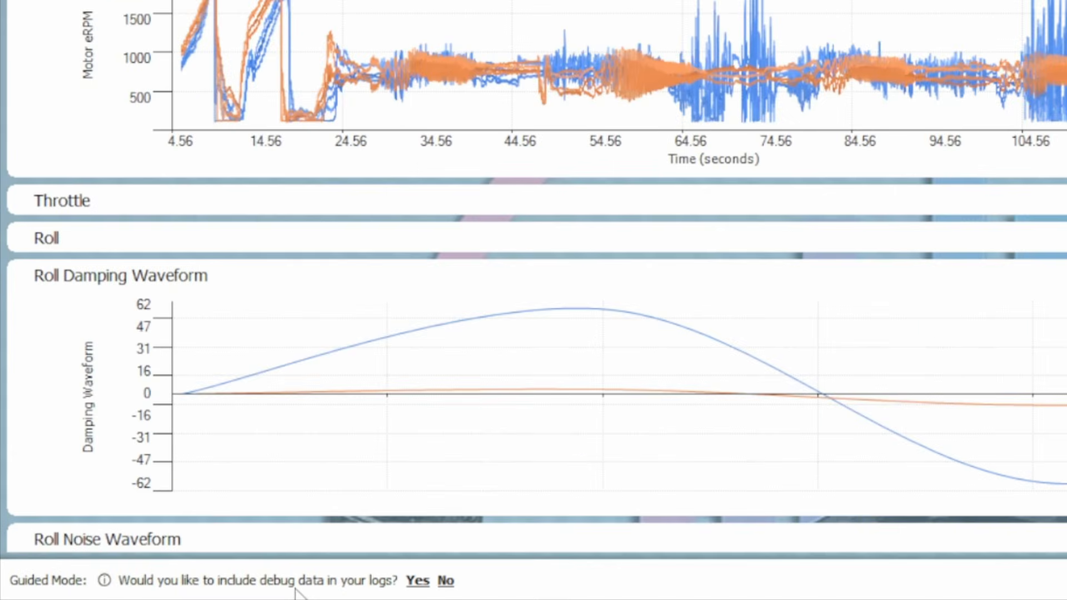
# Accept debug data in the logs and yaw stability while testing, and proceed with the craft plugged in to accept the Dynamic Idle calculation
pyautogui.click(417, 584)
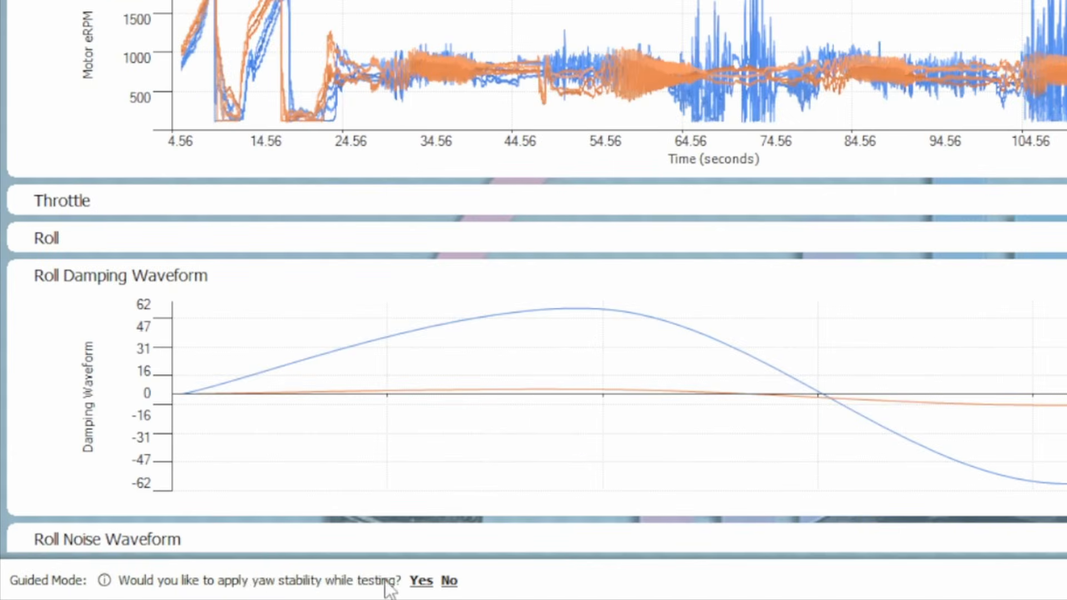
pyautogui.click(422, 584)
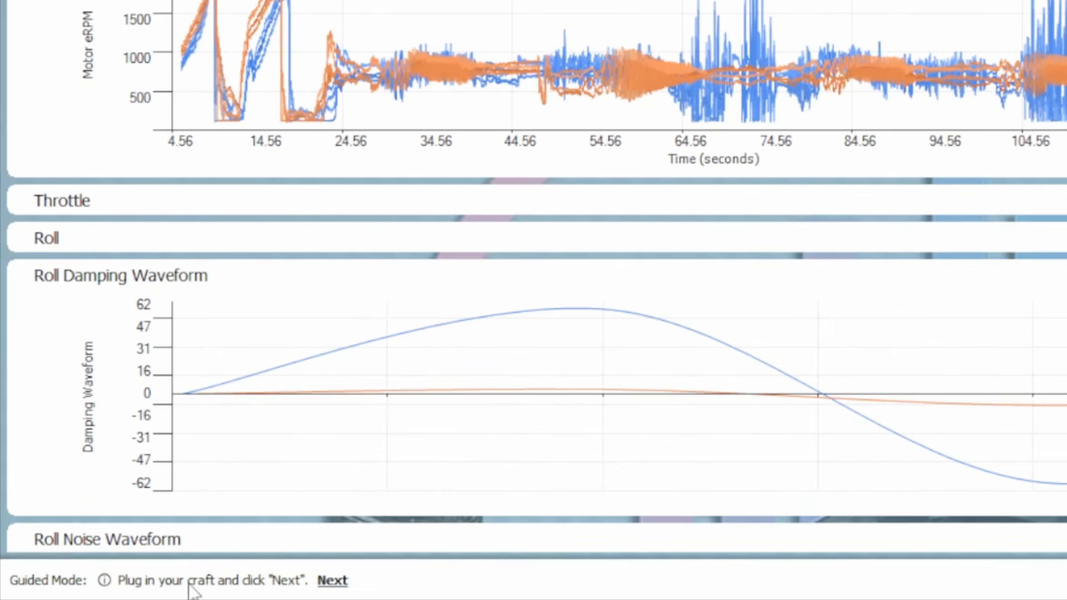
pyautogui.click(334, 580)
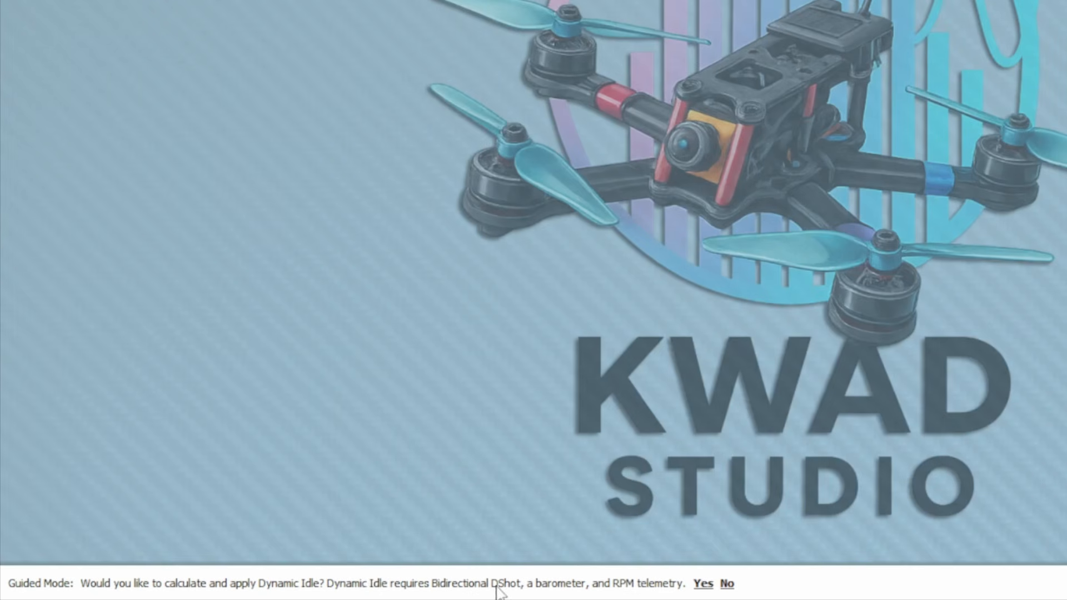
pyautogui.click(708, 587)
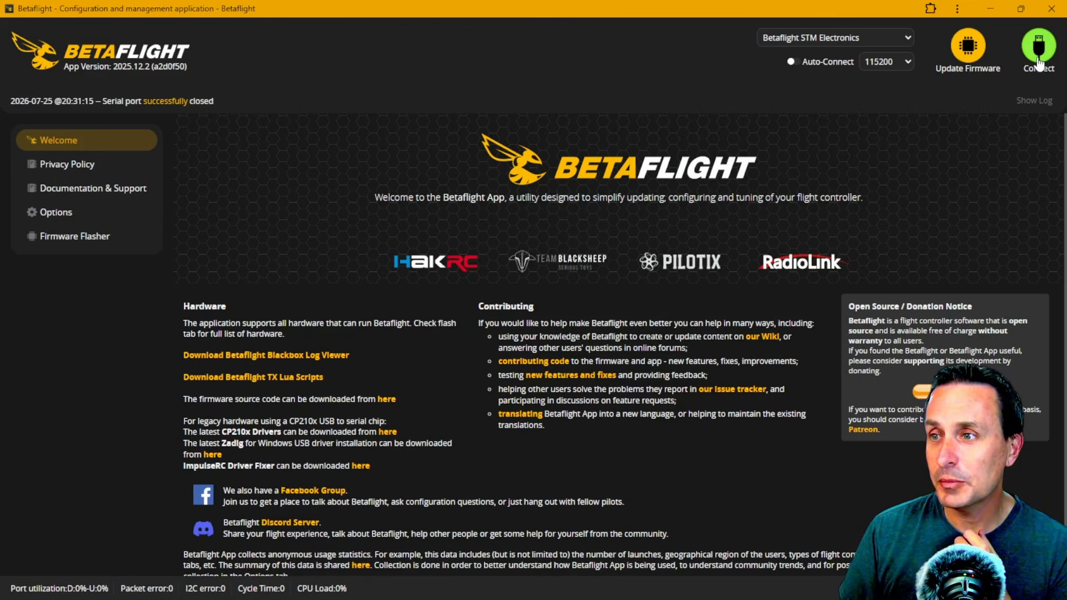
# Switch to Betaflight, connect the flight controller, and review its PID profile sliders and Dynamic Idle Value
pyautogui.click(1038, 50)
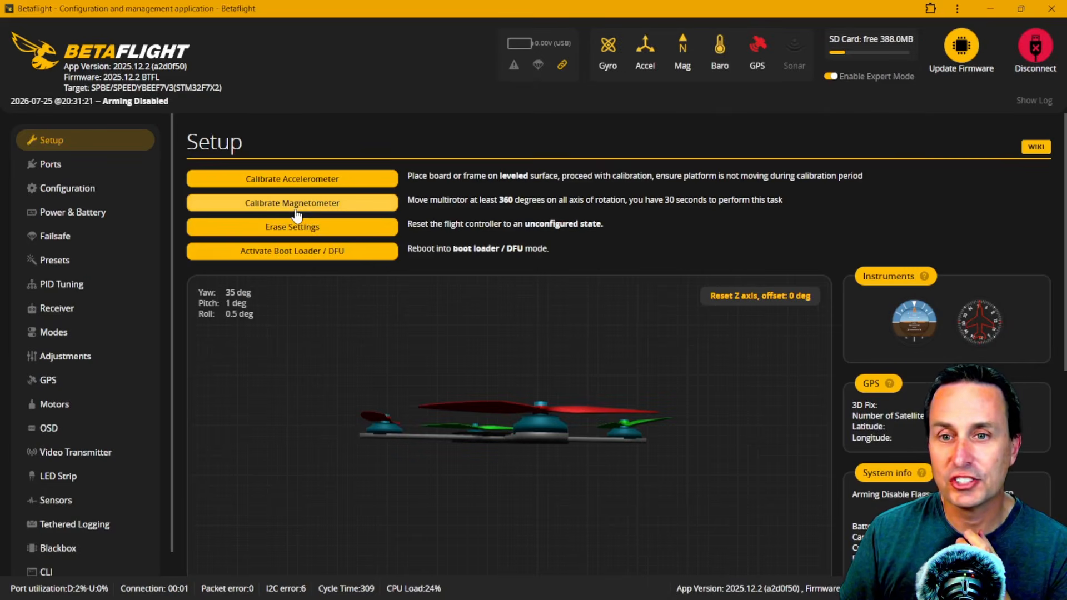
pyautogui.click(86, 288)
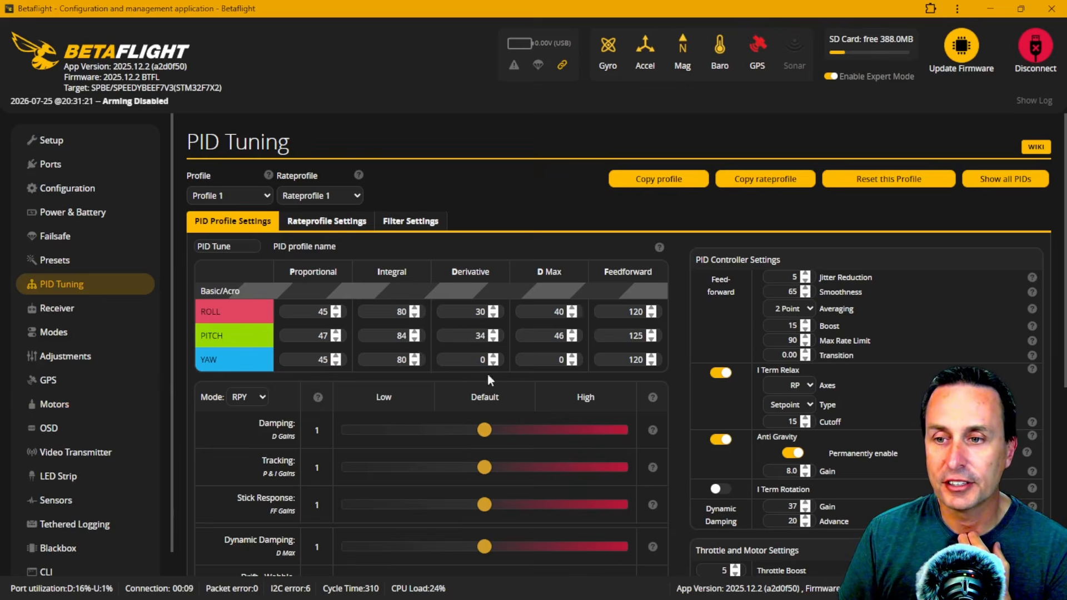
pyautogui.scroll(-3, 495, 439)
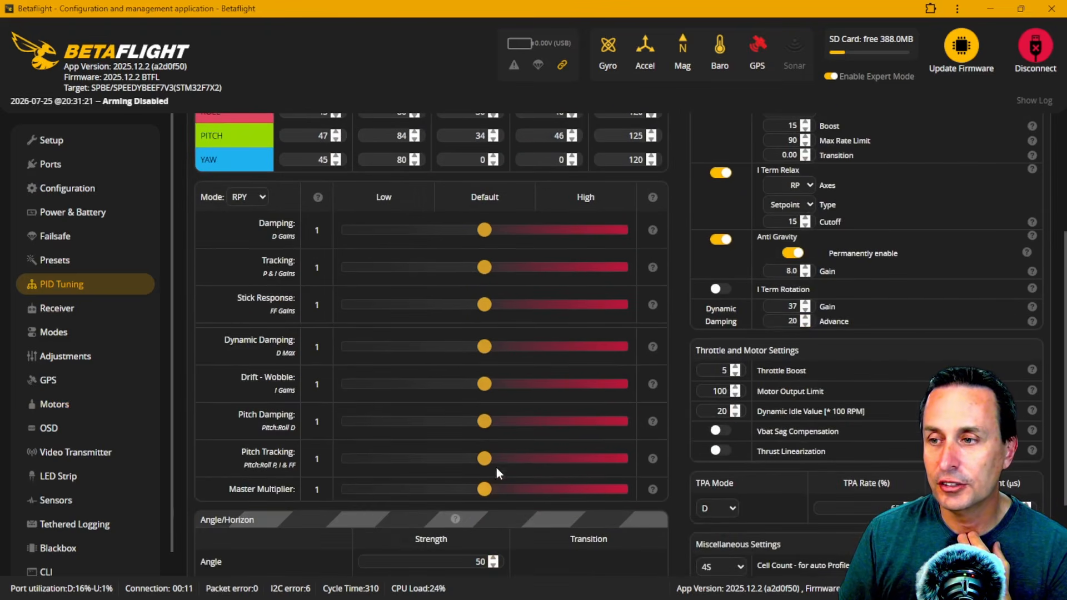
pyautogui.scroll(1, 805, 383)
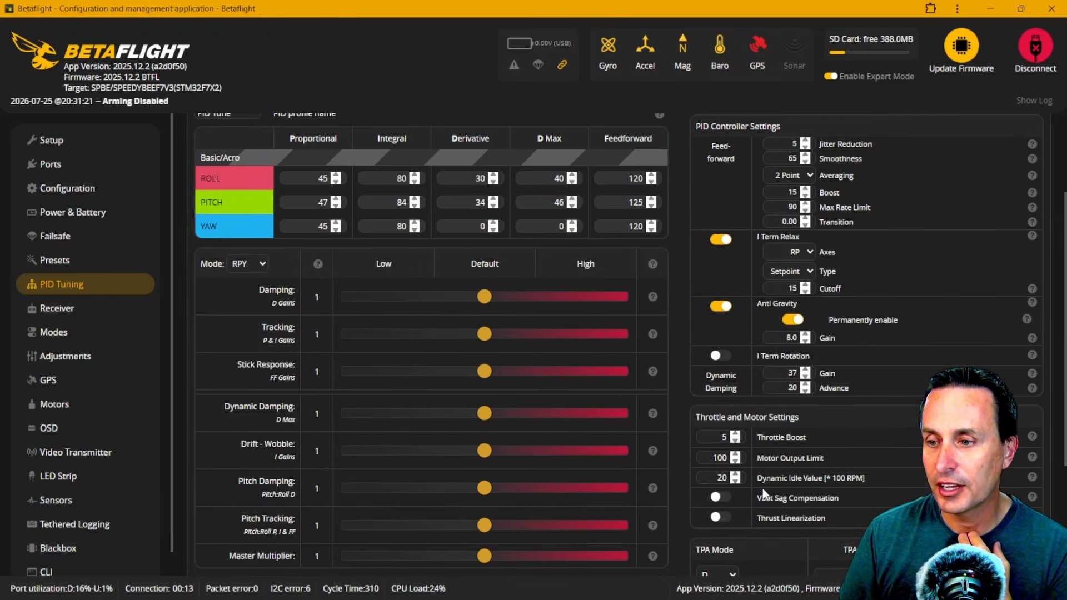
pyautogui.scroll(-2, 764, 493)
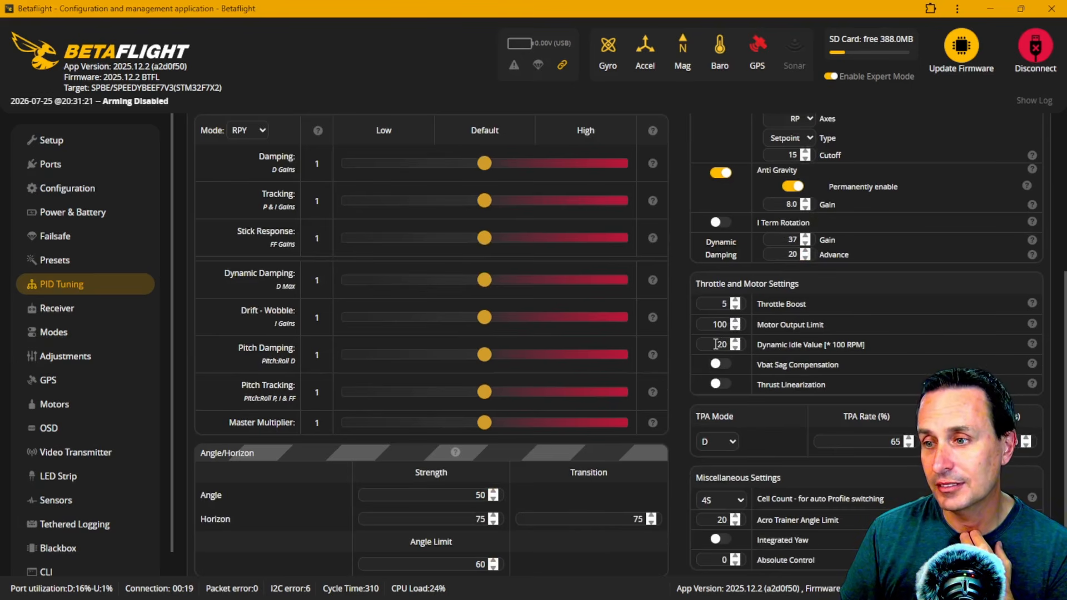
pyautogui.scroll(-1, 765, 348)
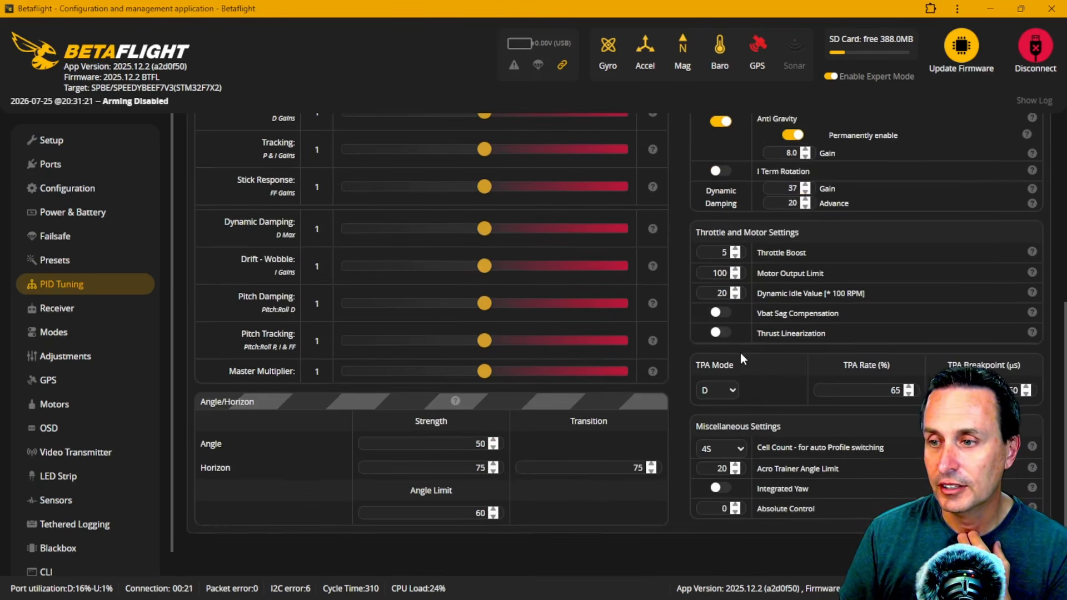
pyautogui.scroll(5, 739, 352)
# Examine the rates, throttle settings and rates preview of Rateprofile 1
pyautogui.click(349, 222)
pyautogui.scroll(-1, 348, 388)
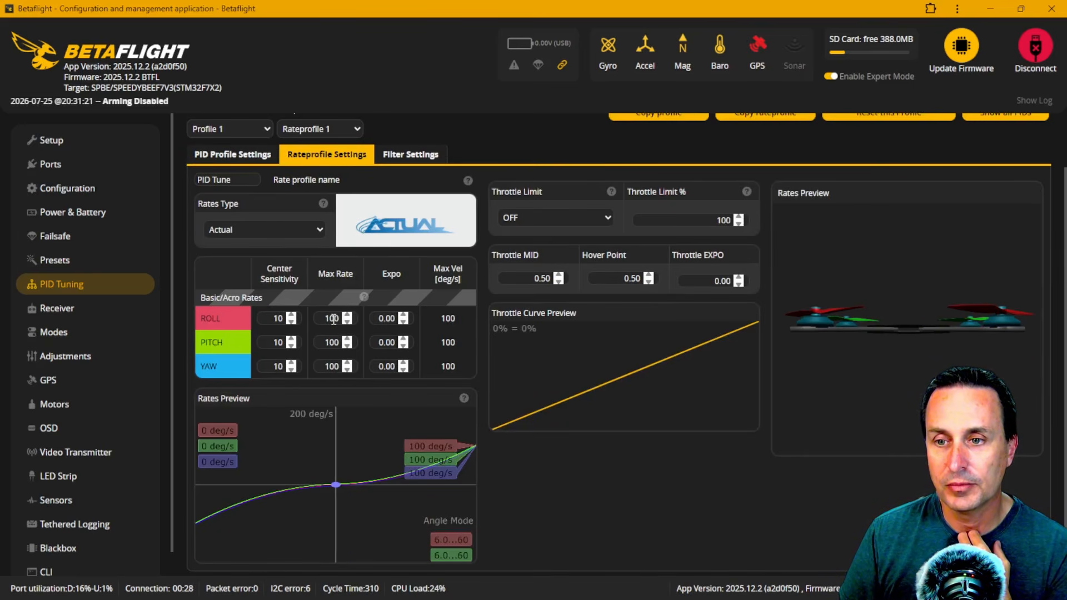
pyautogui.scroll(-1, 351, 385)
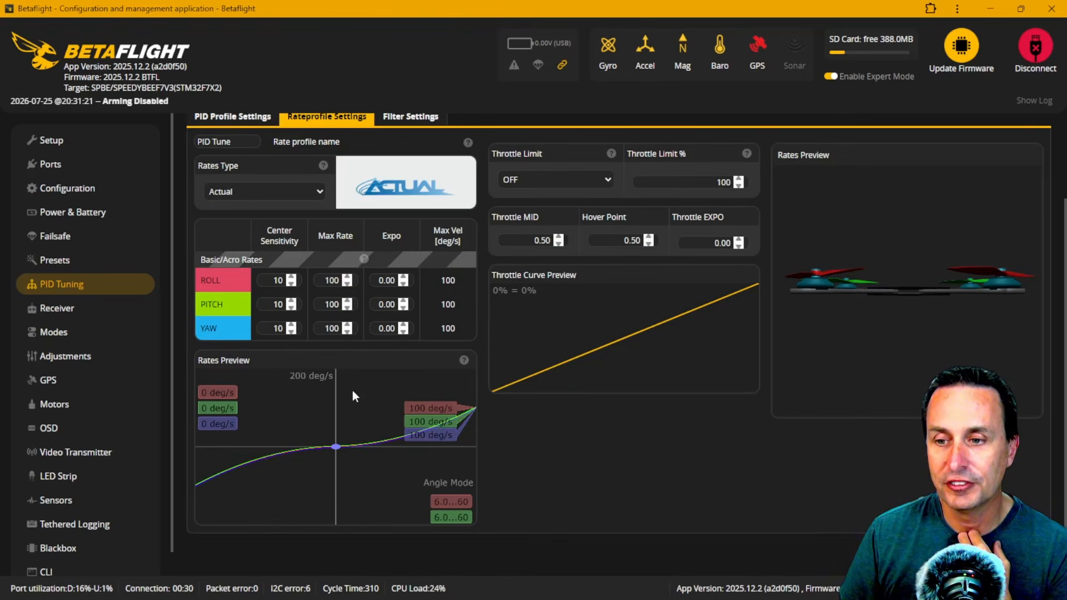
pyautogui.scroll(2, 353, 392)
pyautogui.scroll(-2, 361, 372)
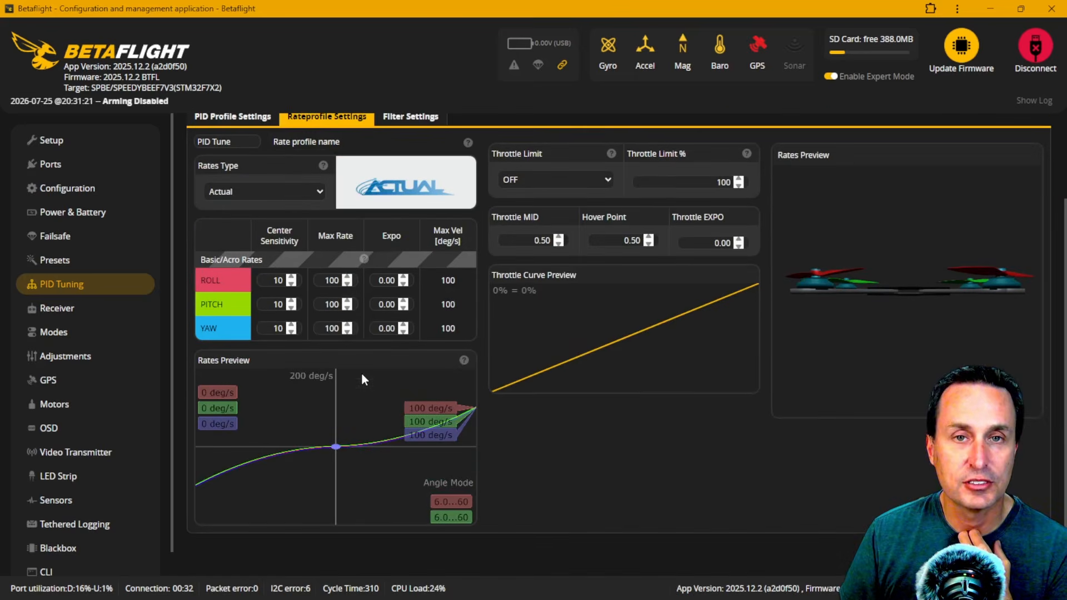
pyautogui.scroll(1, 361, 371)
pyautogui.scroll(1, 361, 371)
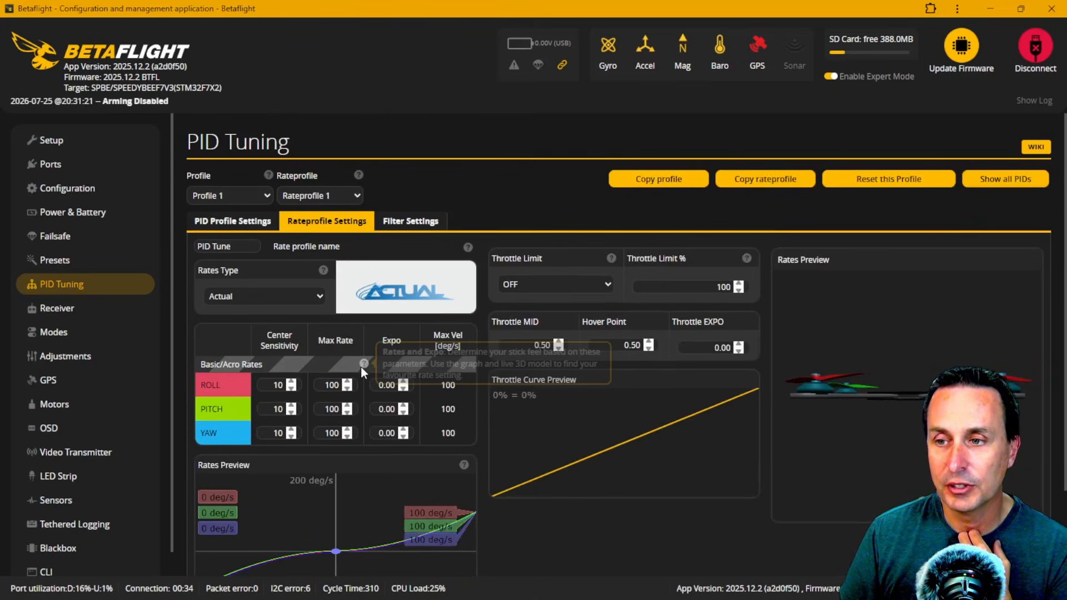
# Examine the filter multipliers and the gyro, RPM, dynamic notch and D Term filter settings
pyautogui.click(410, 221)
pyautogui.scroll(-2, 429, 283)
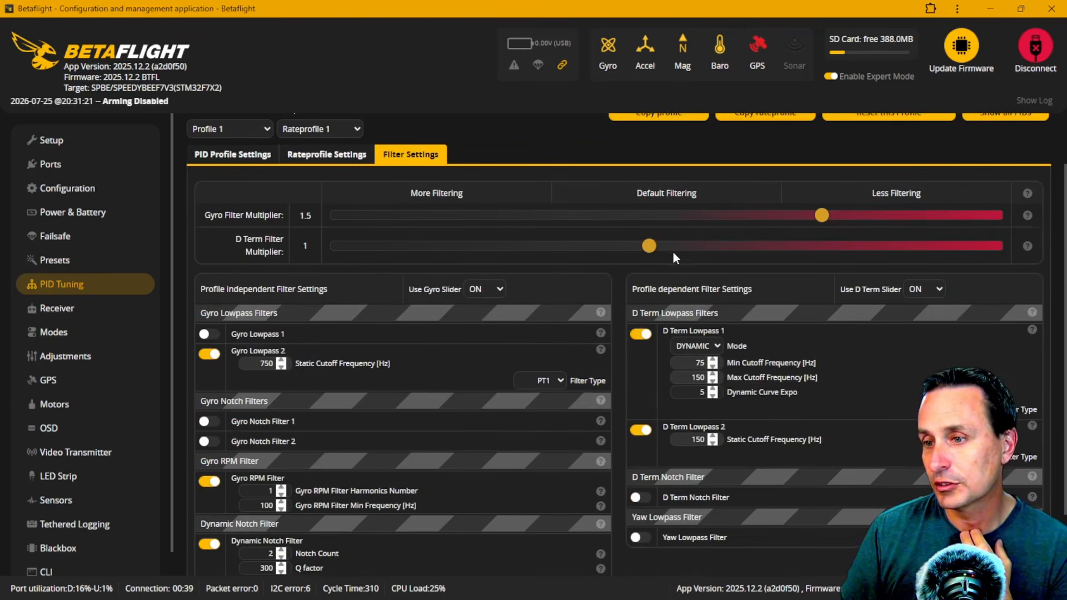
pyautogui.scroll(-2, 668, 255)
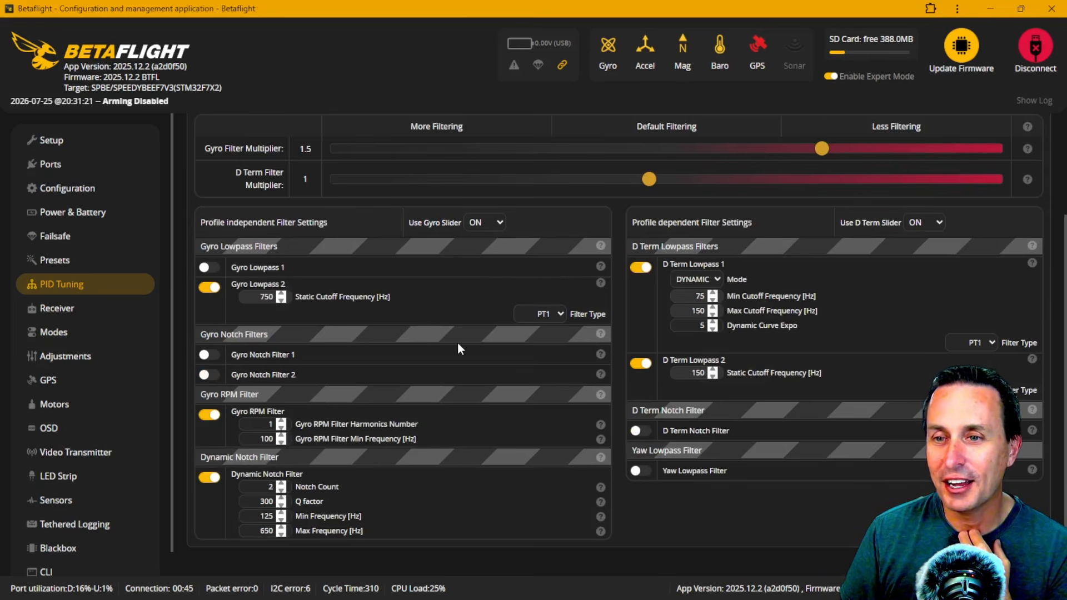
pyautogui.scroll(4, 485, 322)
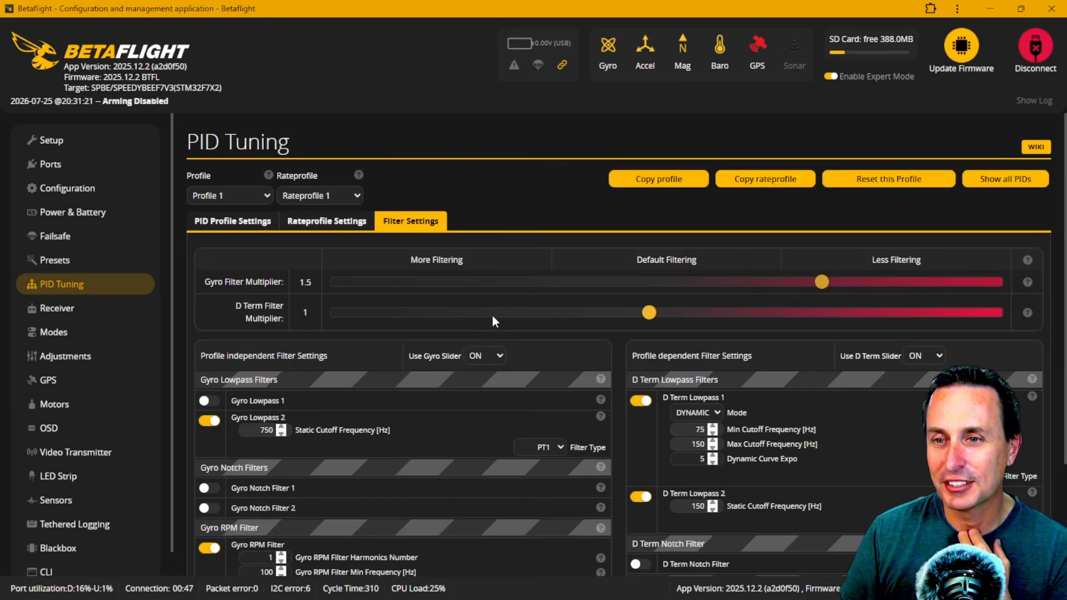
pyautogui.scroll(-4, 493, 315)
pyautogui.scroll(4, 492, 317)
pyautogui.scroll(-2, 450, 292)
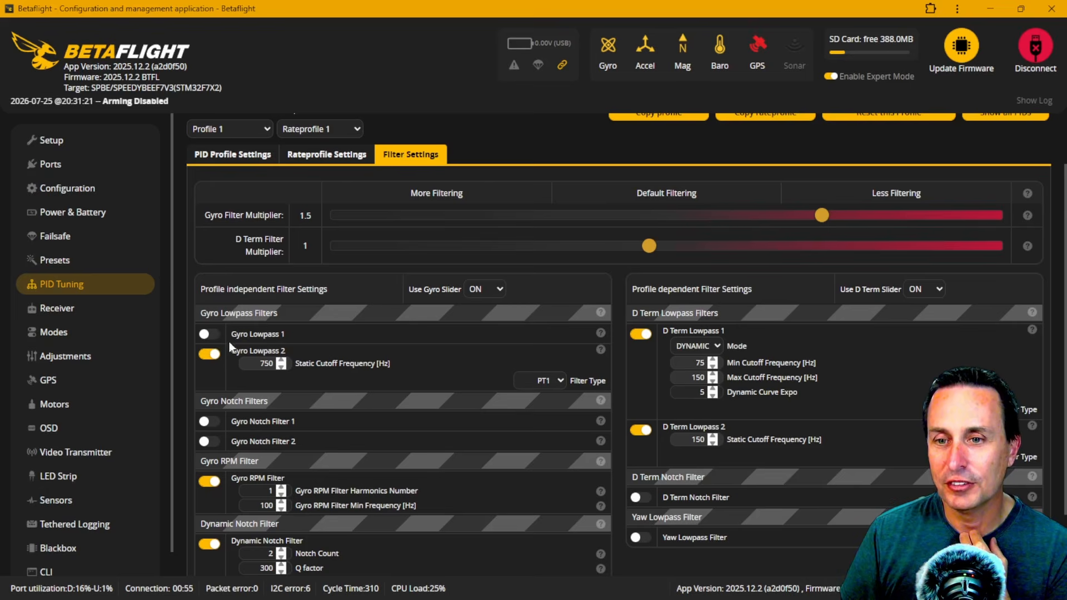
pyautogui.scroll(-3, 276, 345)
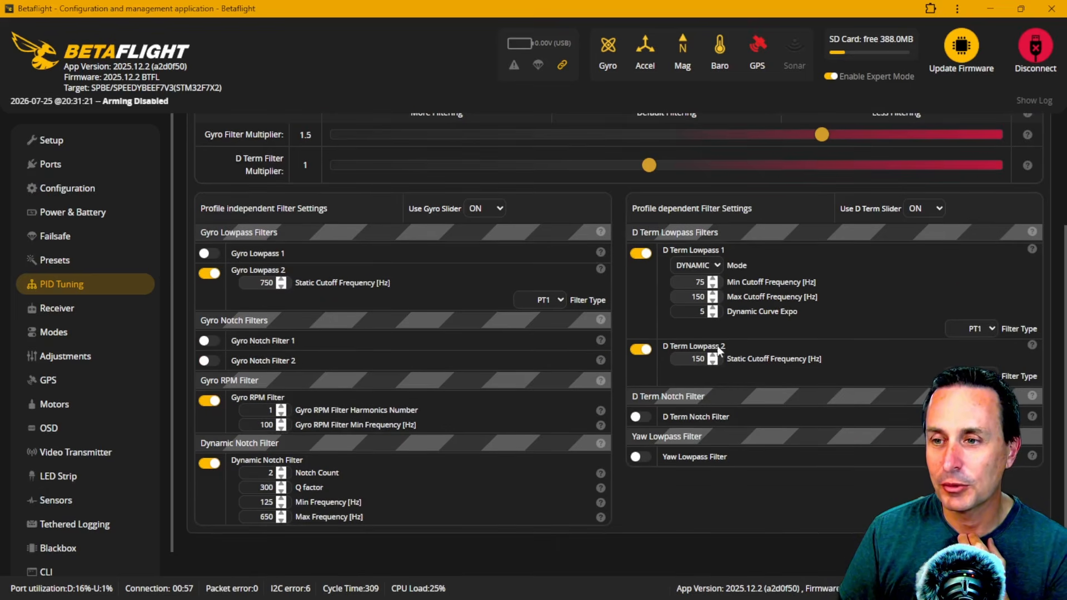
pyautogui.scroll(5, 515, 316)
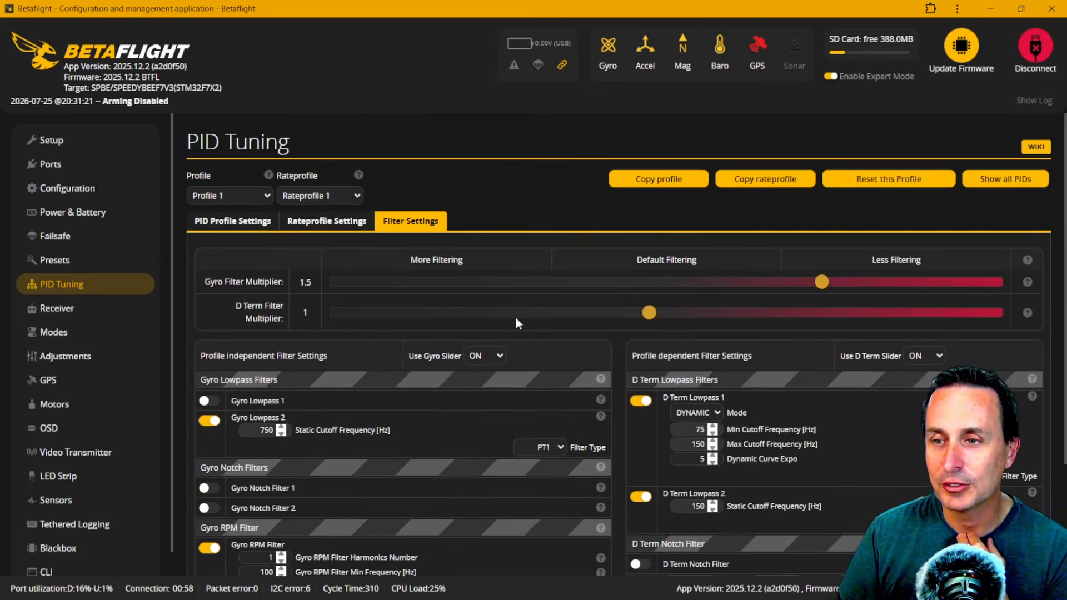
# Recheck the rateprofile settings and the PID profile settings of Profile 1
pyautogui.click(353, 221)
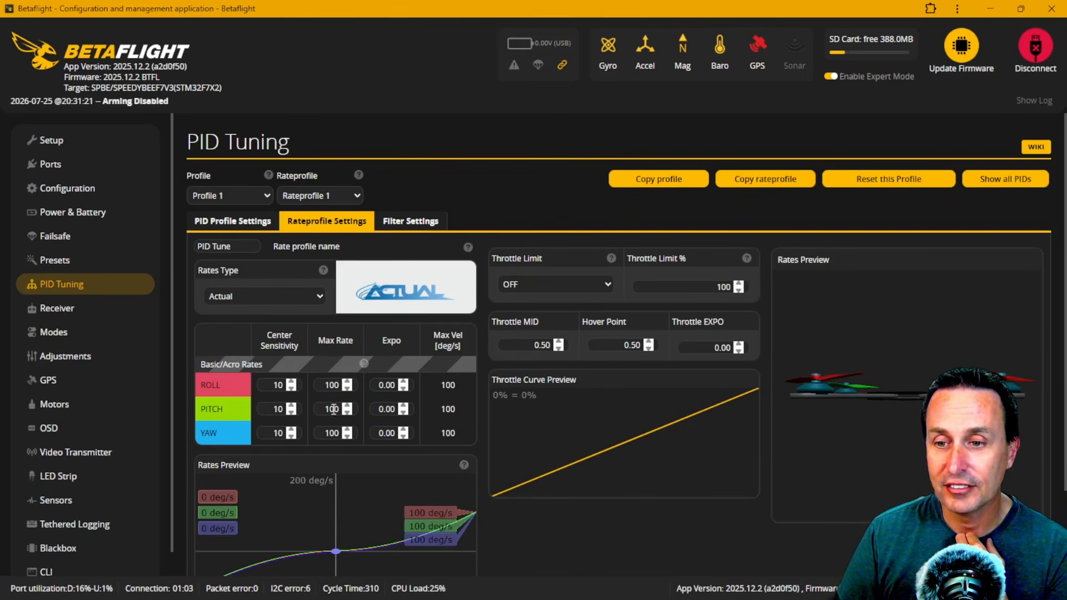
pyautogui.click(231, 221)
pyautogui.scroll(-8, 414, 362)
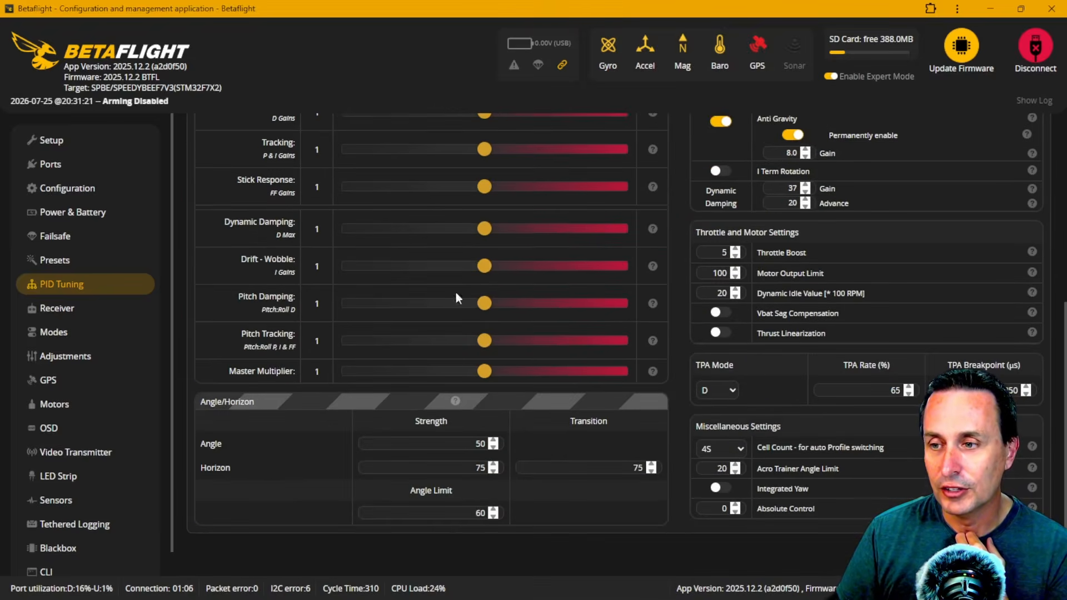
pyautogui.scroll(6, 470, 258)
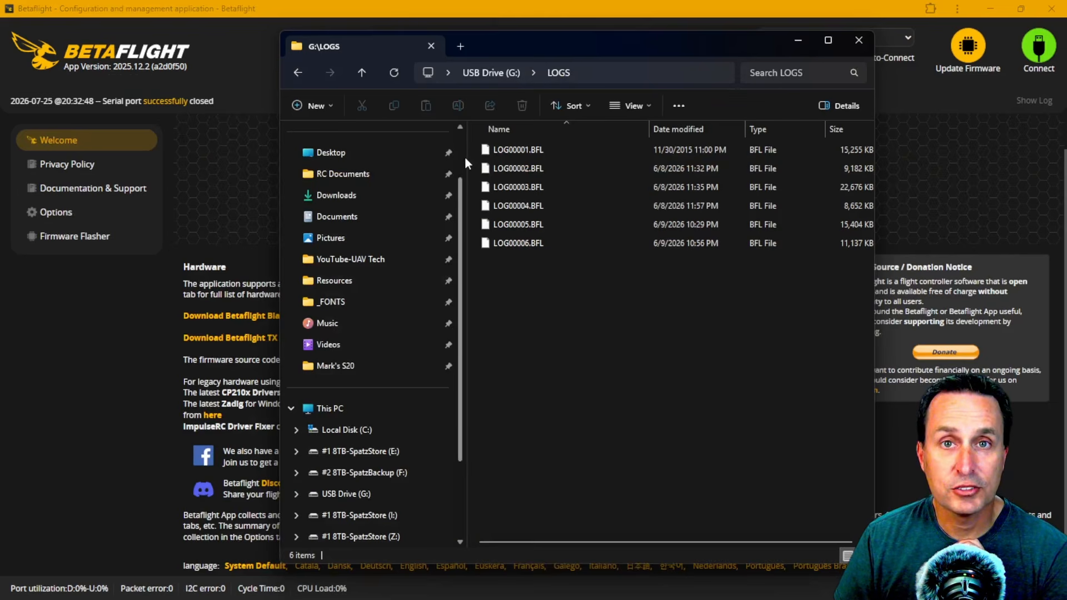
# In Kwad Studio, process the steady-hover log, apply the recommended Dynamic Idle value of 54, and accept the RPM Filtering calculation
pyautogui.click(292, 75)
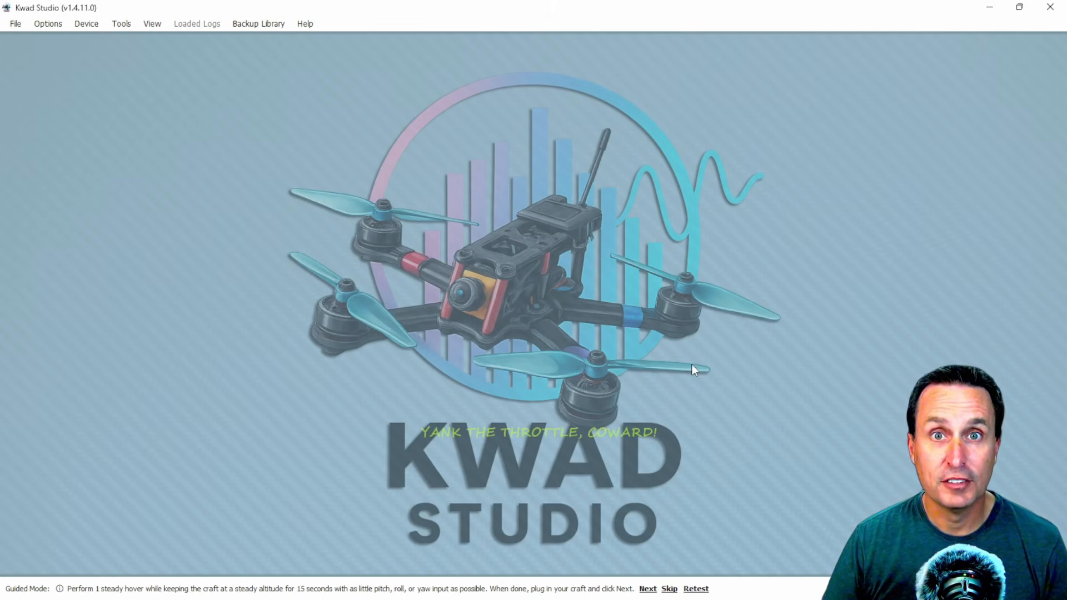
pyautogui.click(648, 590)
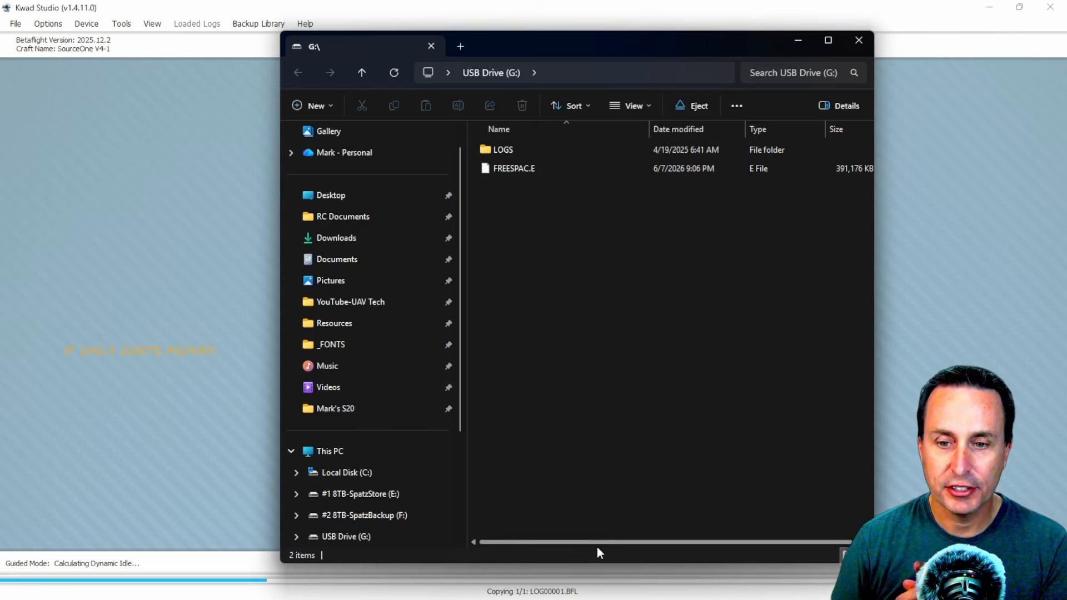
pyautogui.click(799, 42)
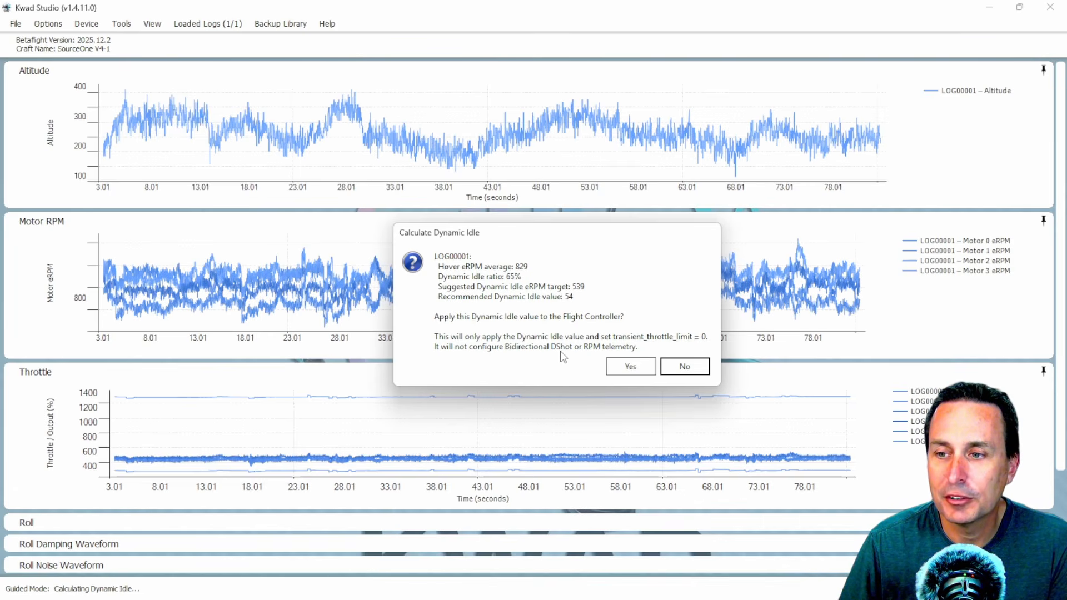
pyautogui.click(630, 367)
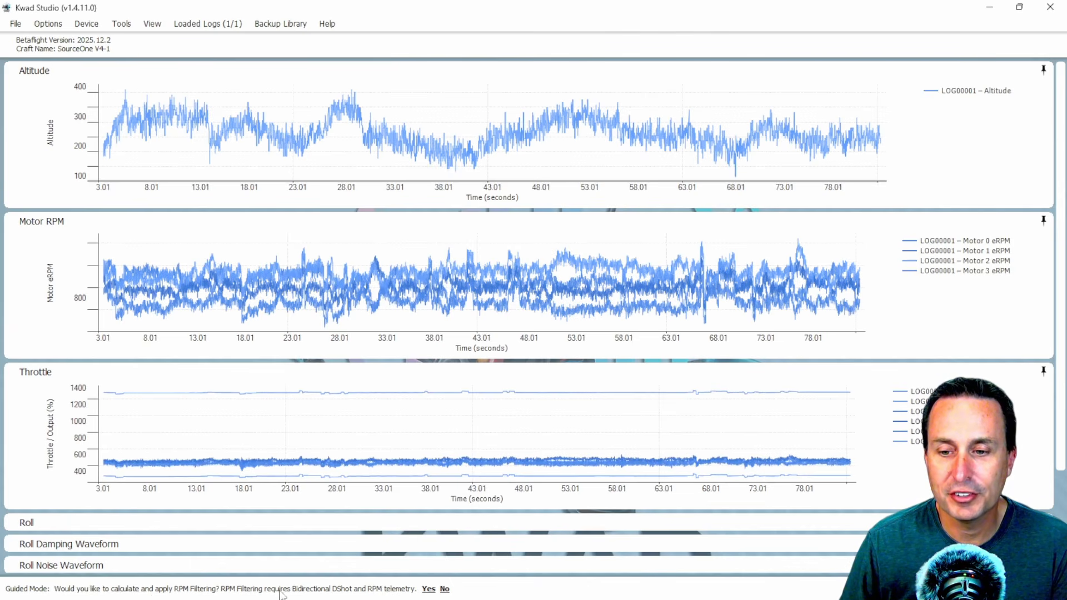
pyautogui.click(428, 589)
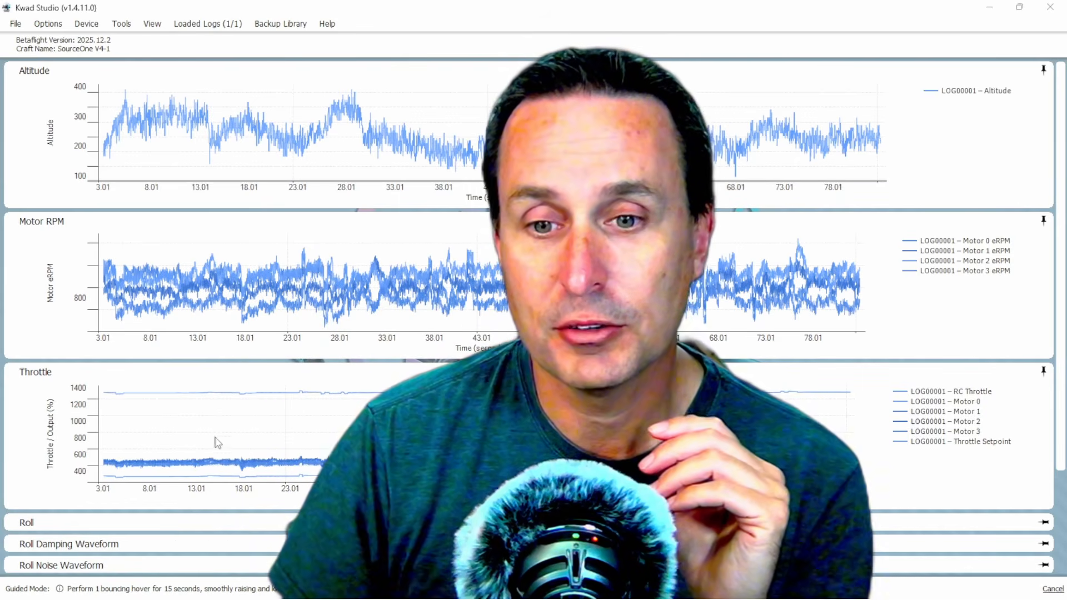
# Compare the roll and pitch damping and noise waveforms of the three loaded logs, and inspect LOG00001's Roll Noise Waveform
pyautogui.click(217, 544)
pyautogui.scroll(-5, 316, 389)
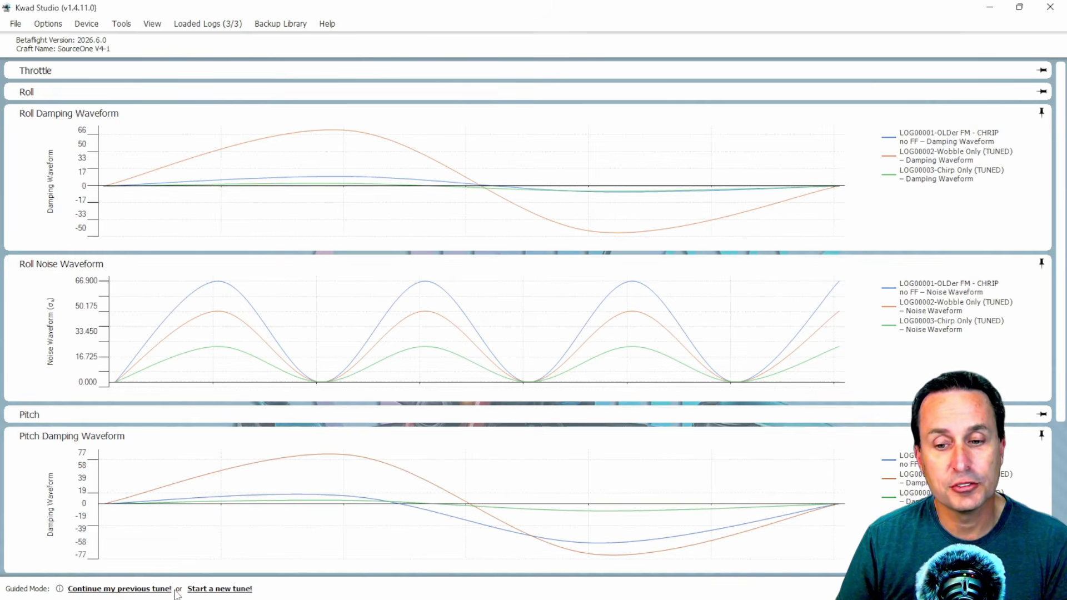
pyautogui.moveTo(283, 504)
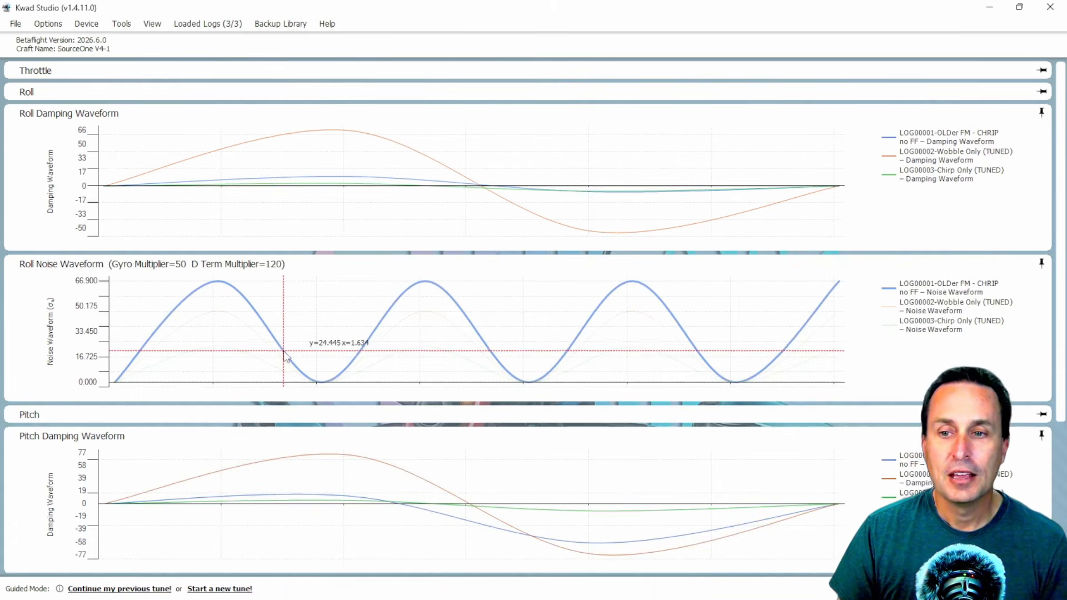
# Check which logs are loaded and inspect the LOG00001 and LOG00003 curves in the Roll Damping Waveform near their peaks
pyautogui.click(232, 27)
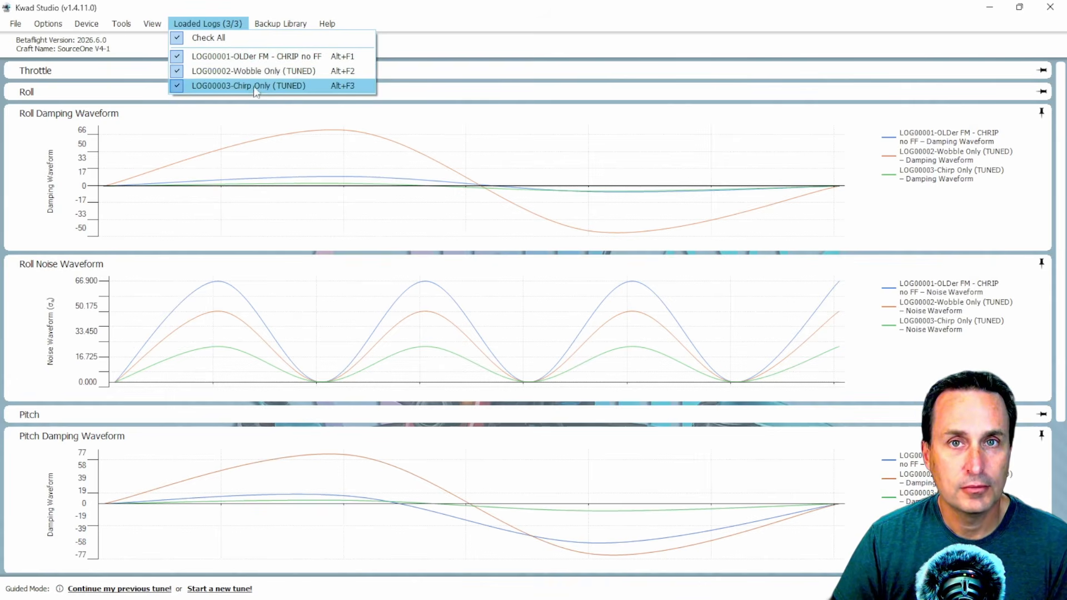
pyautogui.click(260, 128)
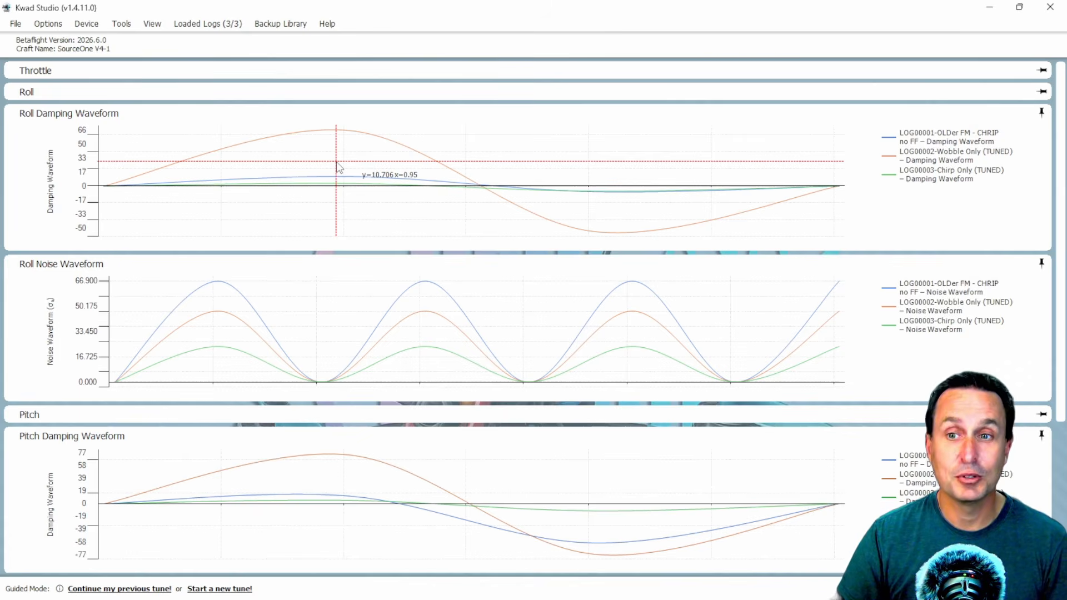
pyautogui.click(339, 180)
pyautogui.click(340, 183)
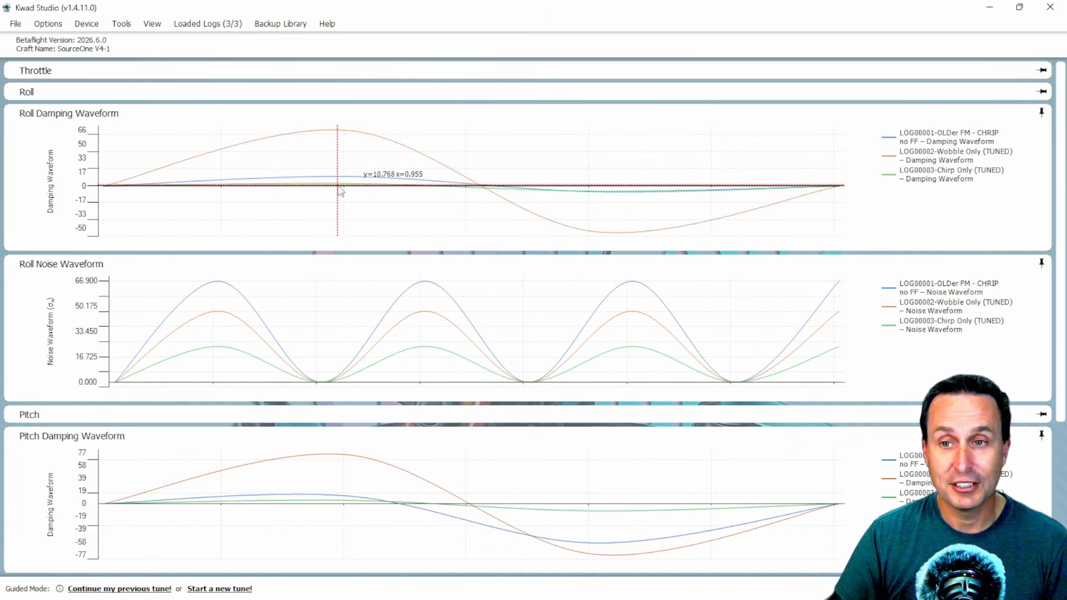
pyautogui.click(341, 187)
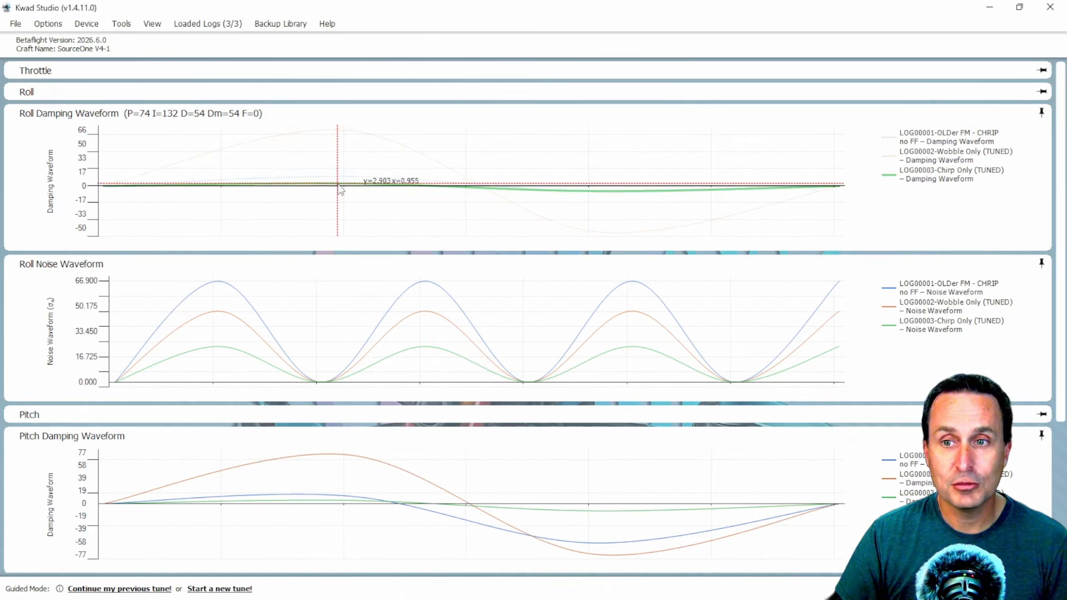
pyautogui.click(340, 185)
pyautogui.click(340, 183)
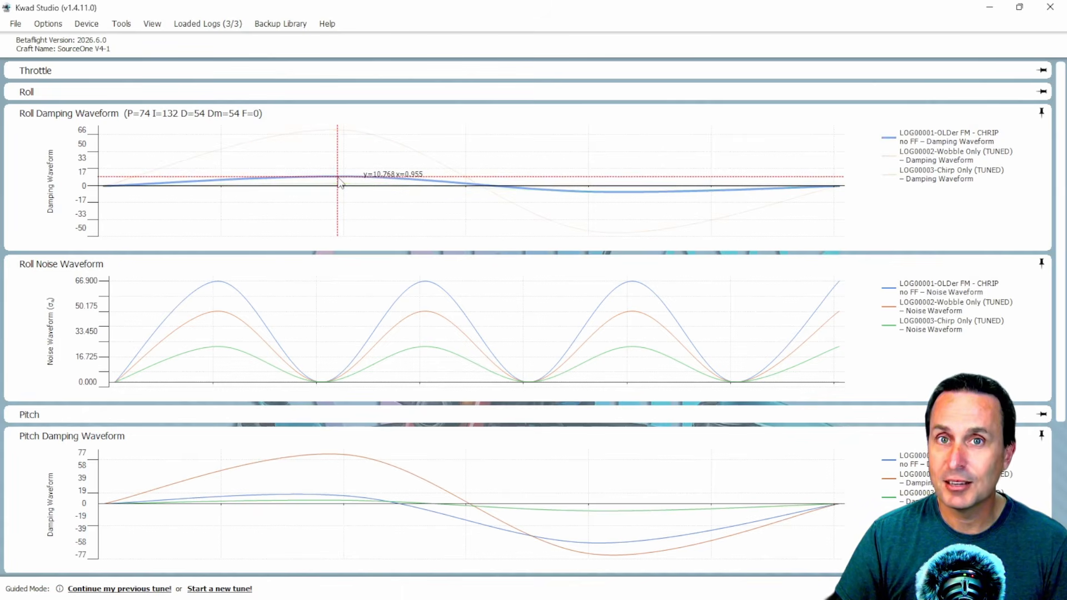
pyautogui.click(339, 183)
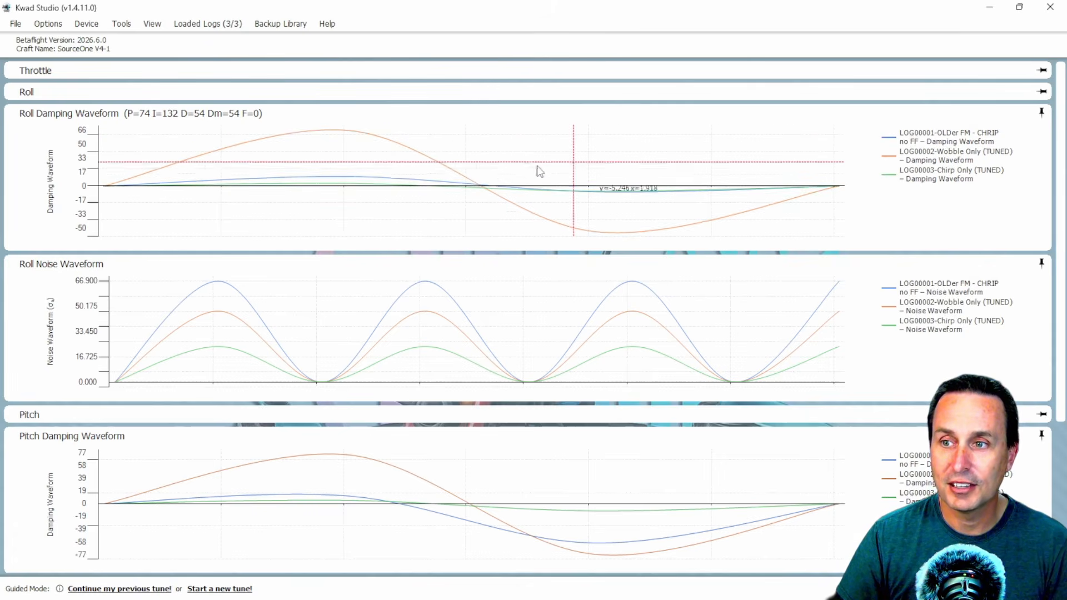
# Compare the wobble-only LOG00002 curve with the two chirp log curves in the Roll Damping Waveform
pyautogui.click(421, 158)
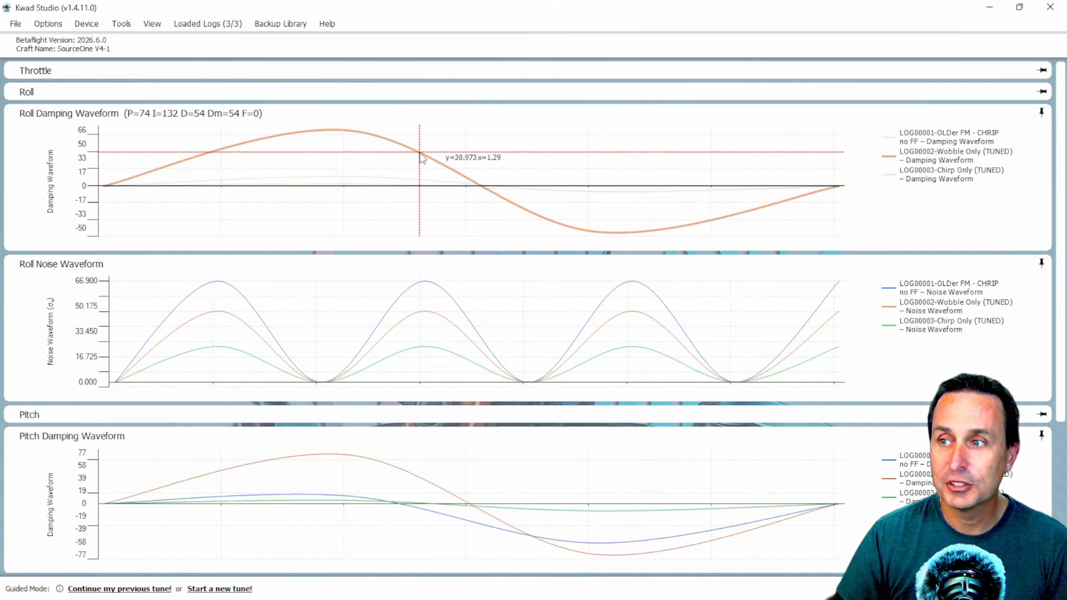
pyautogui.click(382, 177)
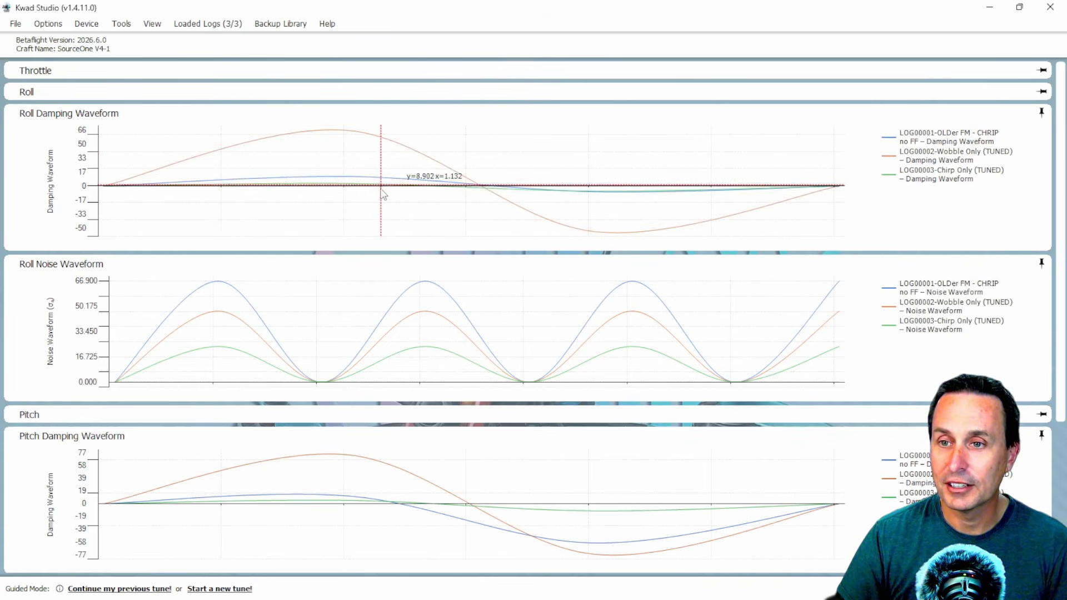
pyautogui.click(373, 185)
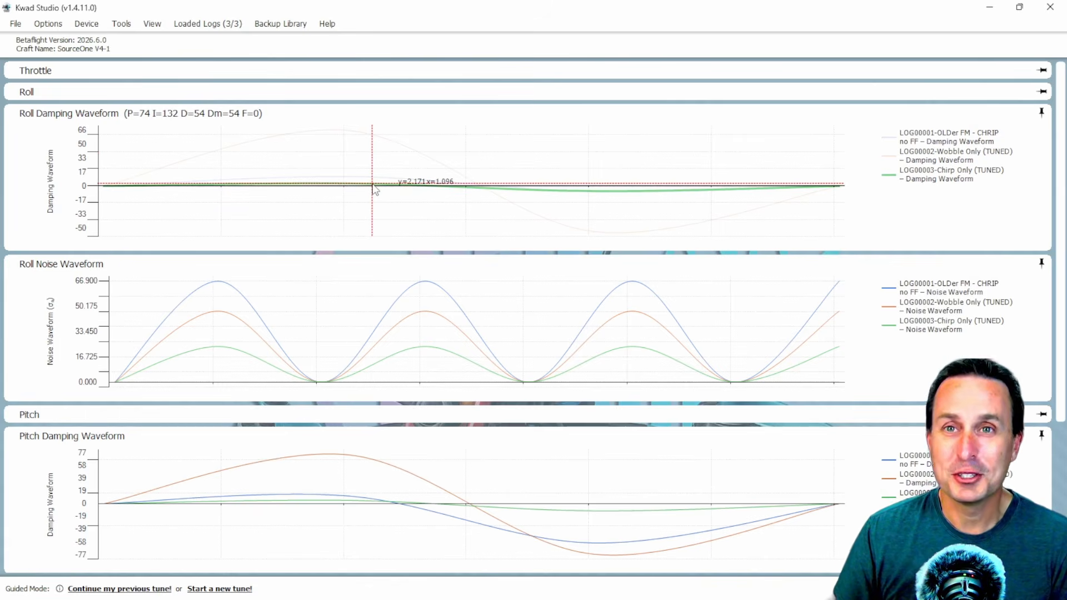
pyautogui.click(374, 185)
pyautogui.click(374, 185)
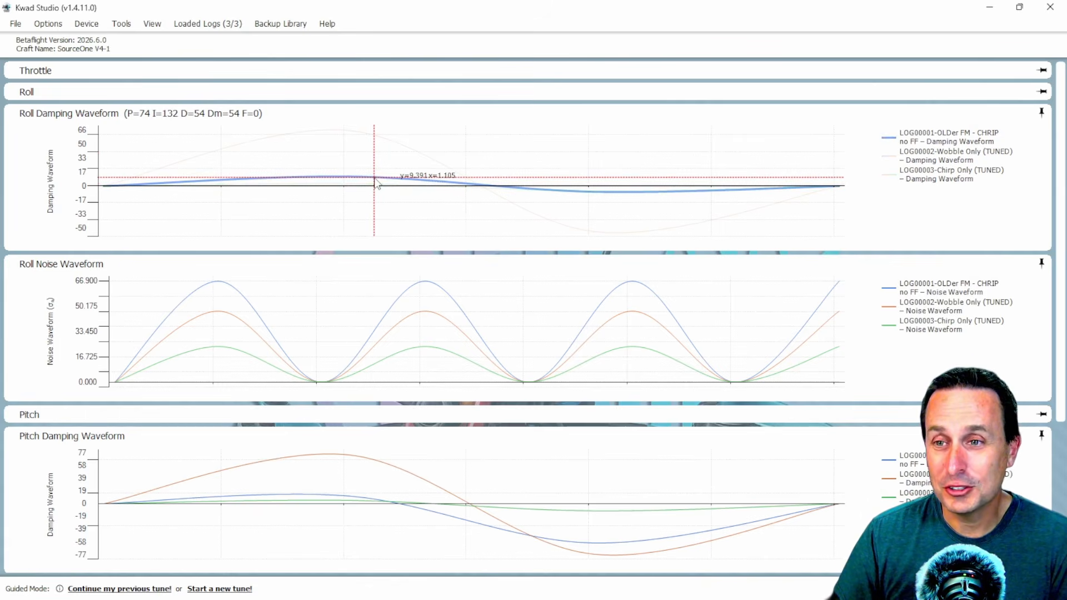
pyautogui.click(375, 185)
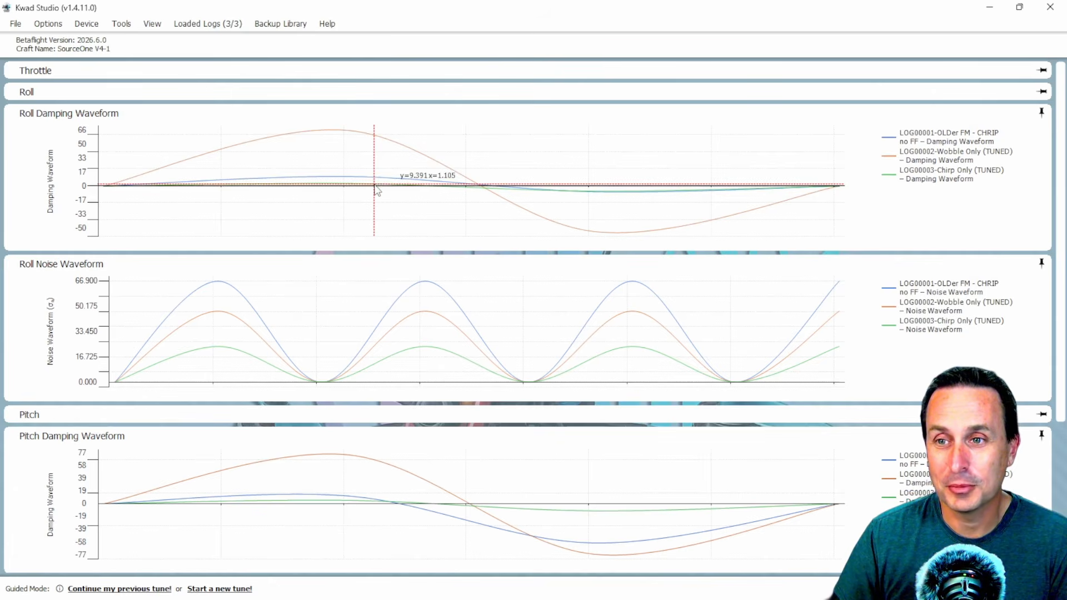
# Inspect LOG00001's curve in the Roll Noise Waveform and review the pitch damping and noise waveforms of all three logs
pyautogui.click(358, 355)
pyautogui.scroll(-3, 357, 362)
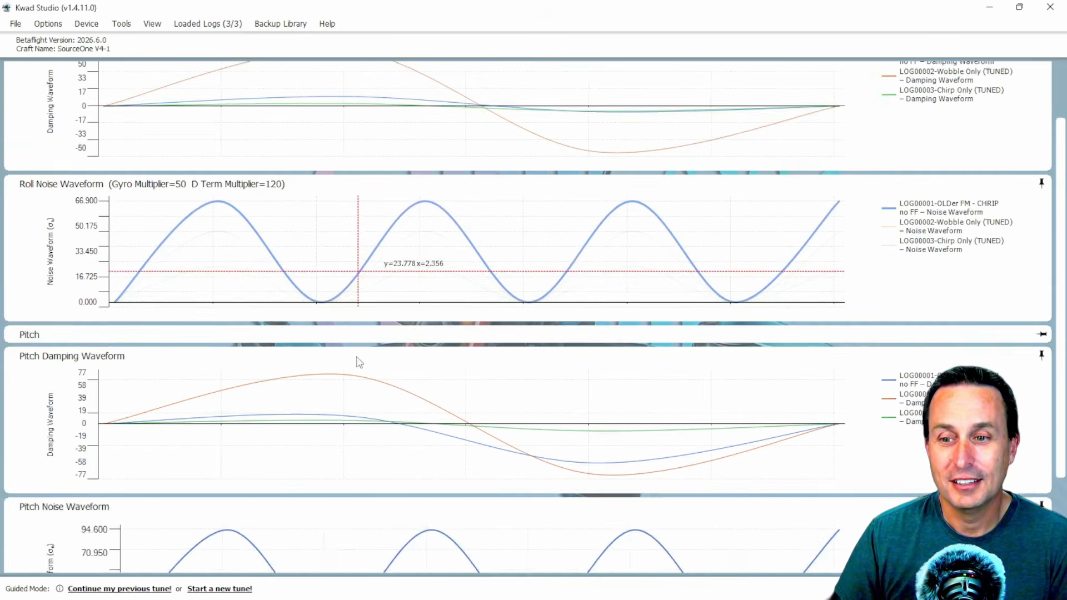
pyautogui.scroll(-3, 357, 362)
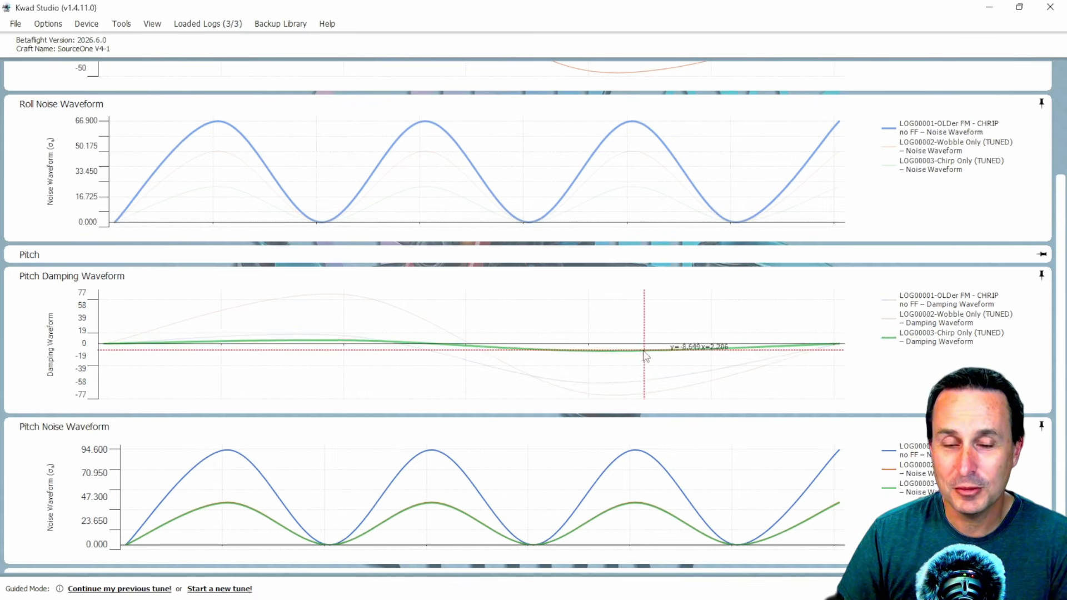
pyautogui.scroll(-1, 611, 356)
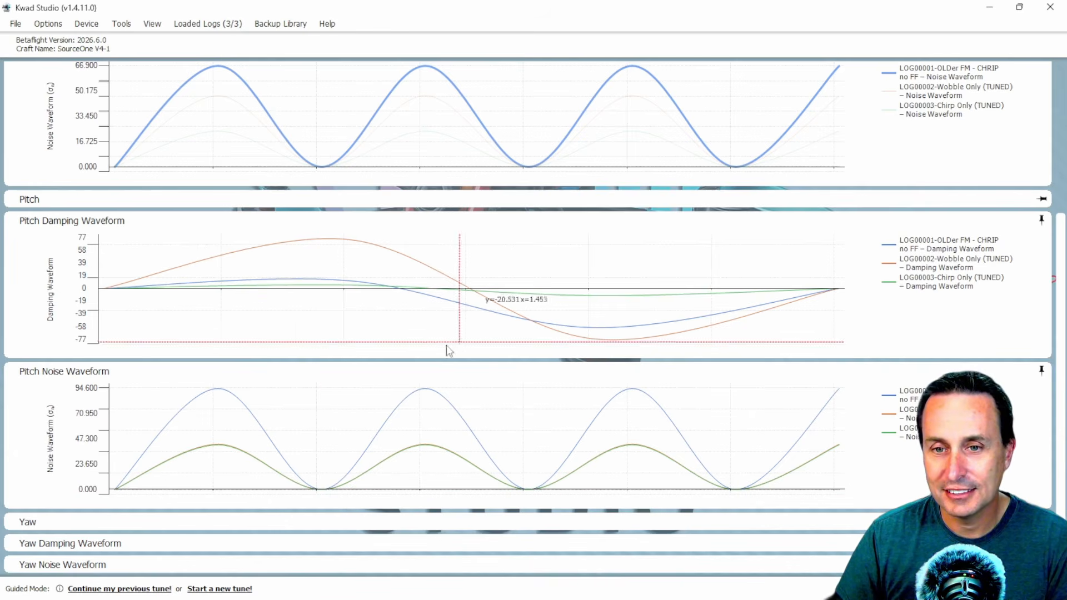
pyautogui.scroll(3, 378, 338)
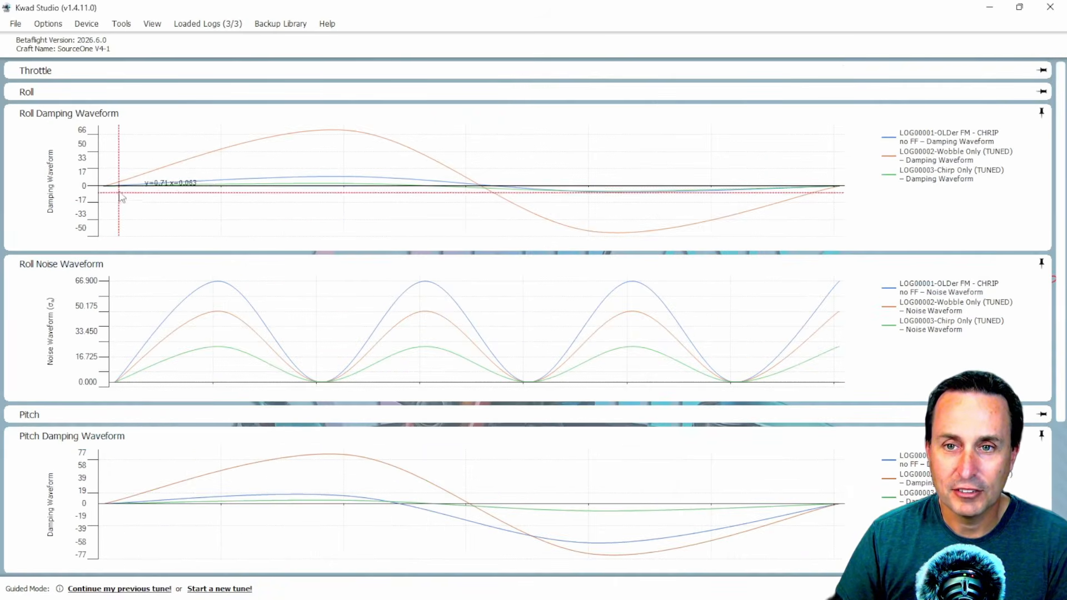
# Expand the Throttle and Roll charts and review them alongside the roll and pitch damping and noise waveforms
pyautogui.click(225, 77)
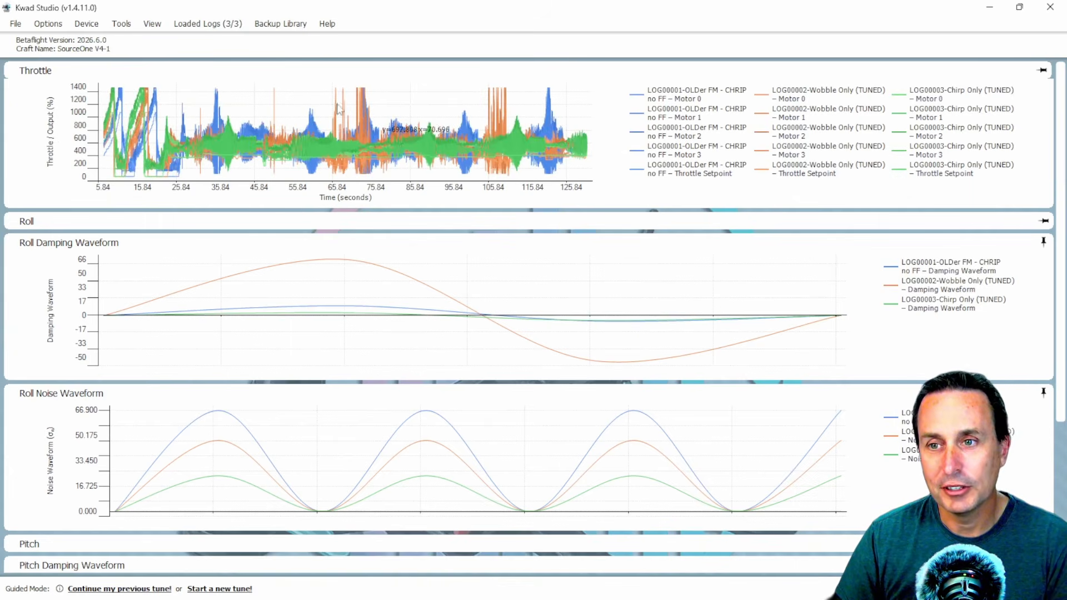
pyautogui.click(109, 222)
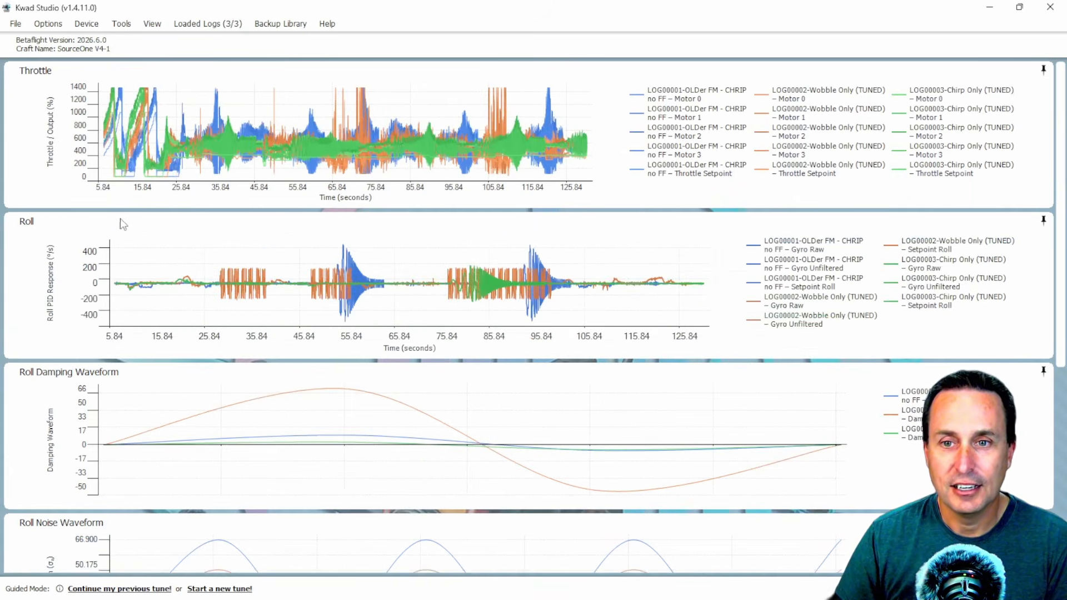
pyautogui.scroll(-5, 249, 346)
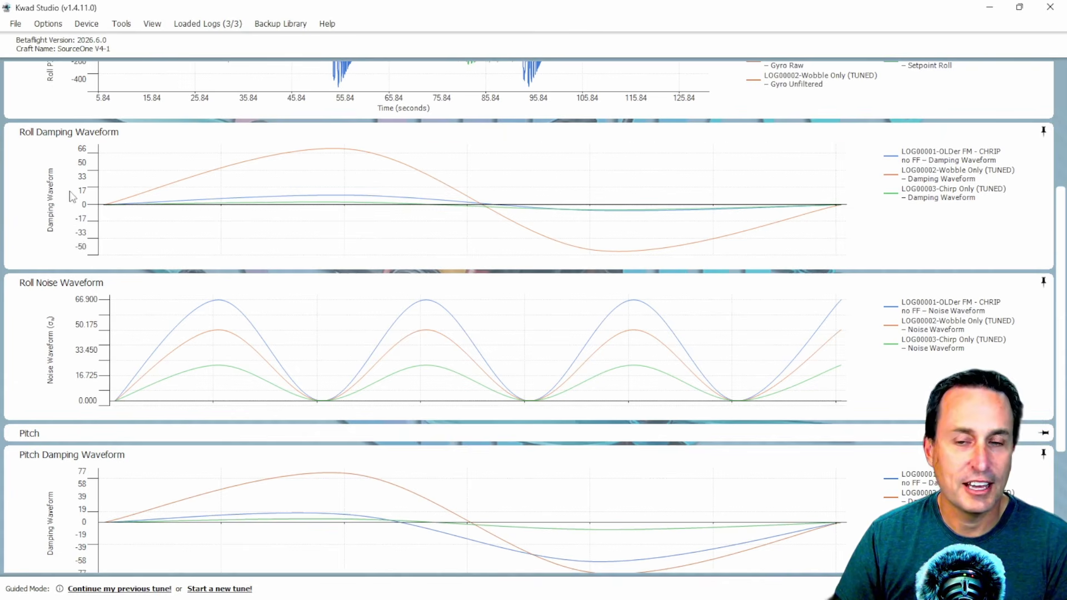
pyautogui.scroll(-5, 140, 236)
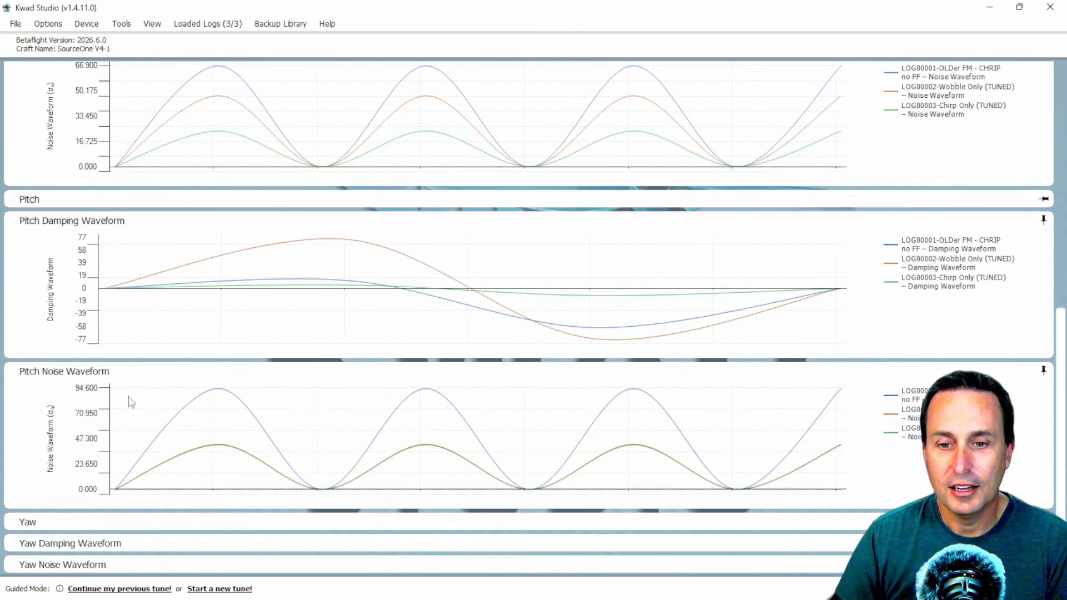
pyautogui.scroll(5, 487, 302)
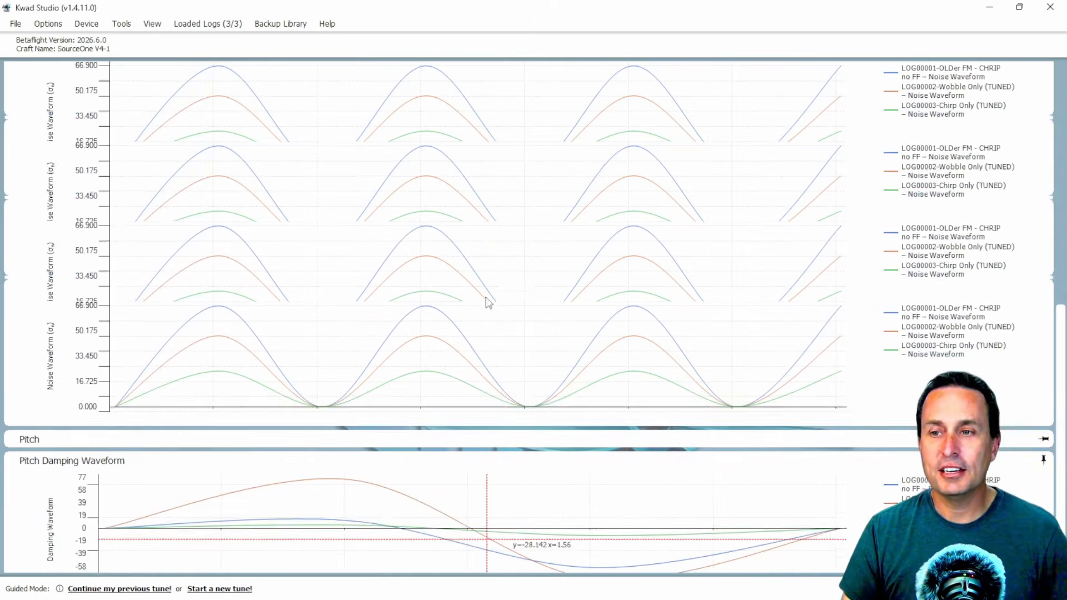
pyautogui.scroll(3, 485, 294)
pyautogui.scroll(-3, 399, 422)
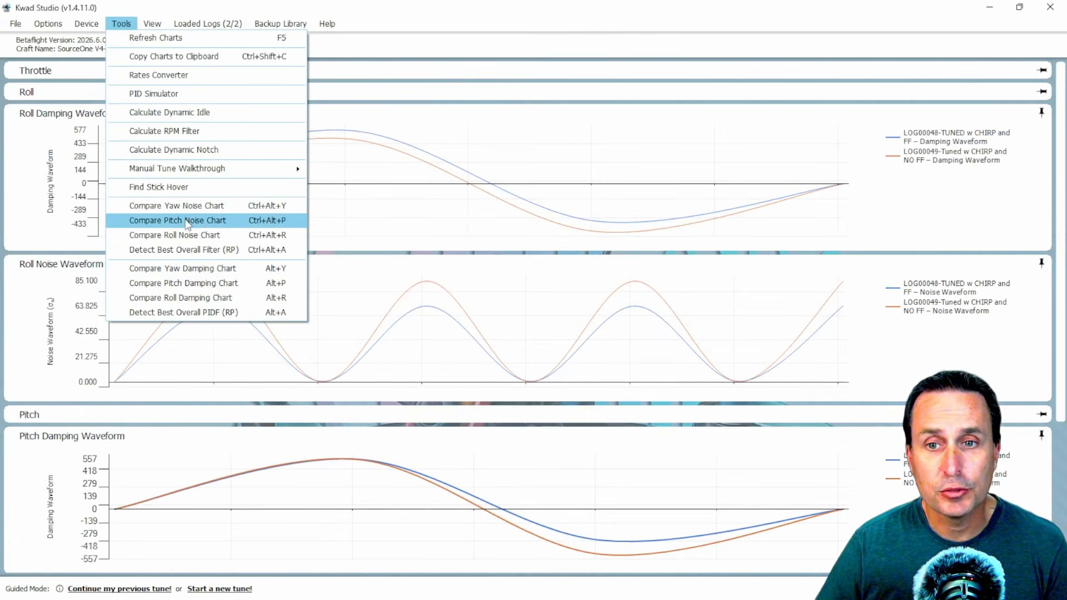
# Compare the roll damping of LOG00048 and LOG00049, show the ranked results for the best Roll PID, and close the result
pyautogui.click(190, 251)
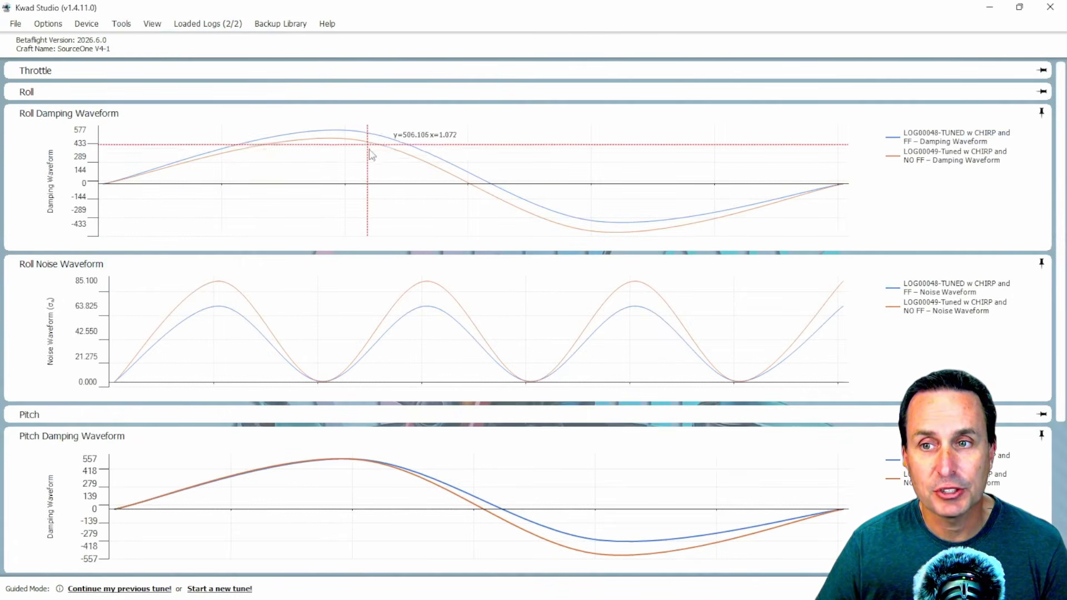
pyautogui.click(129, 25)
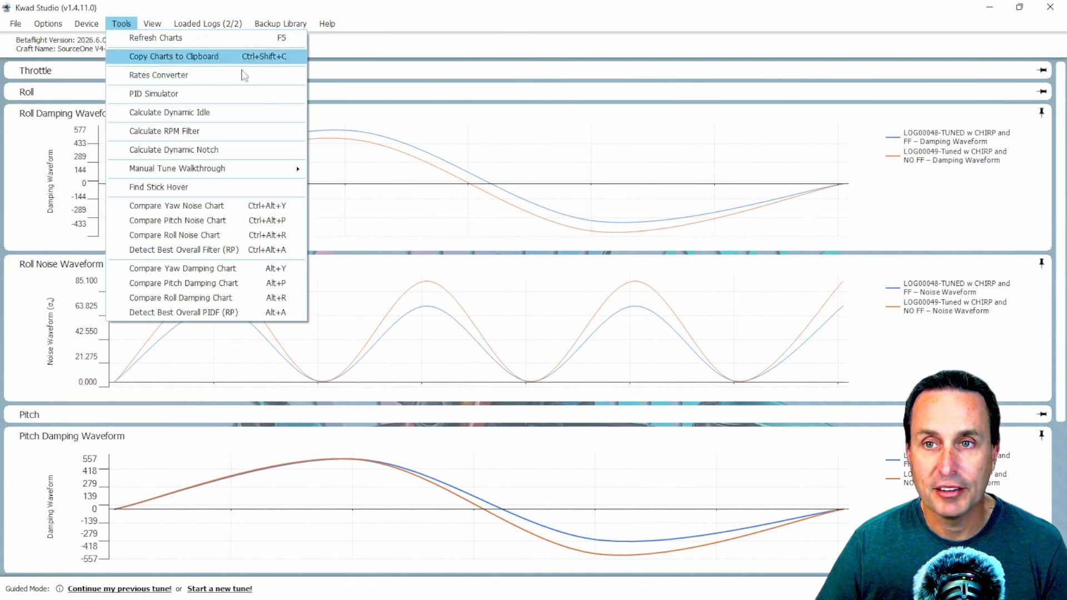
pyautogui.click(203, 301)
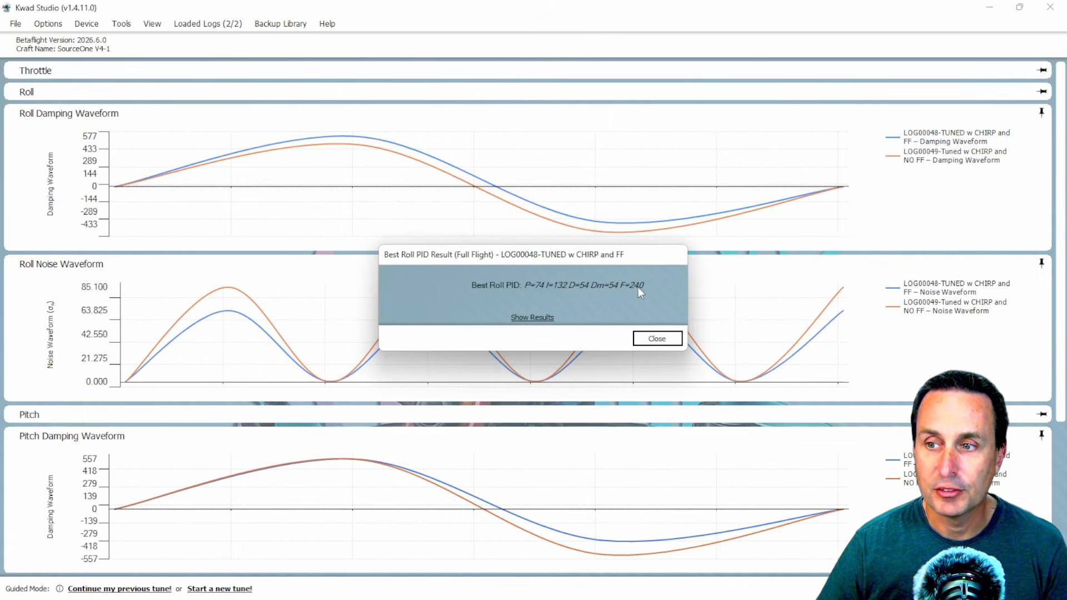
pyautogui.click(532, 318)
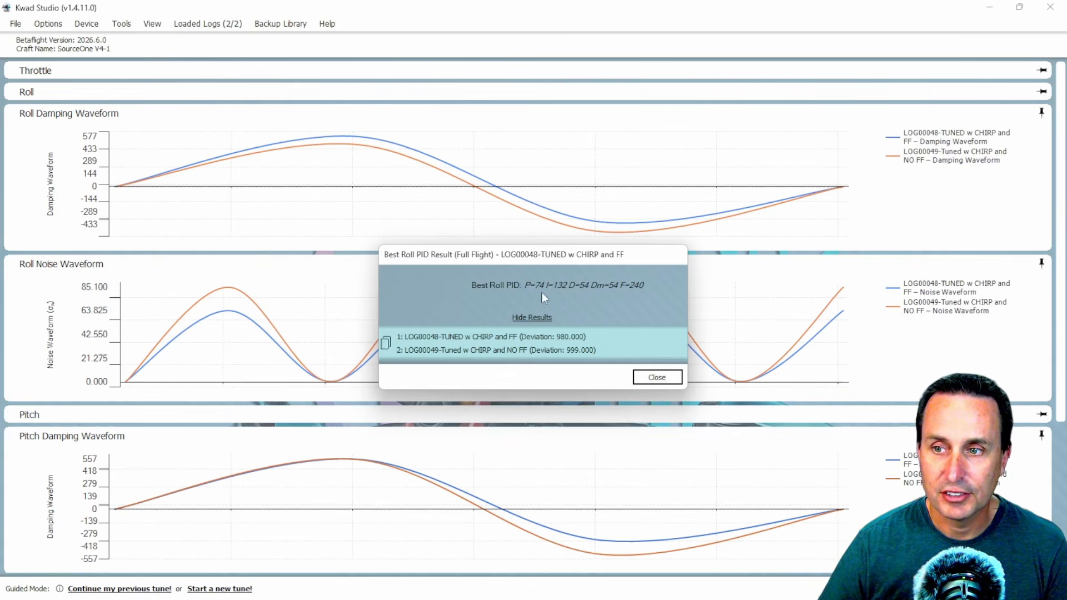
pyautogui.click(655, 378)
# Examine the roll and pitch damping and noise waveforms of LOG00048 with feedforward against LOG00049 without feedforward
pyautogui.click(122, 23)
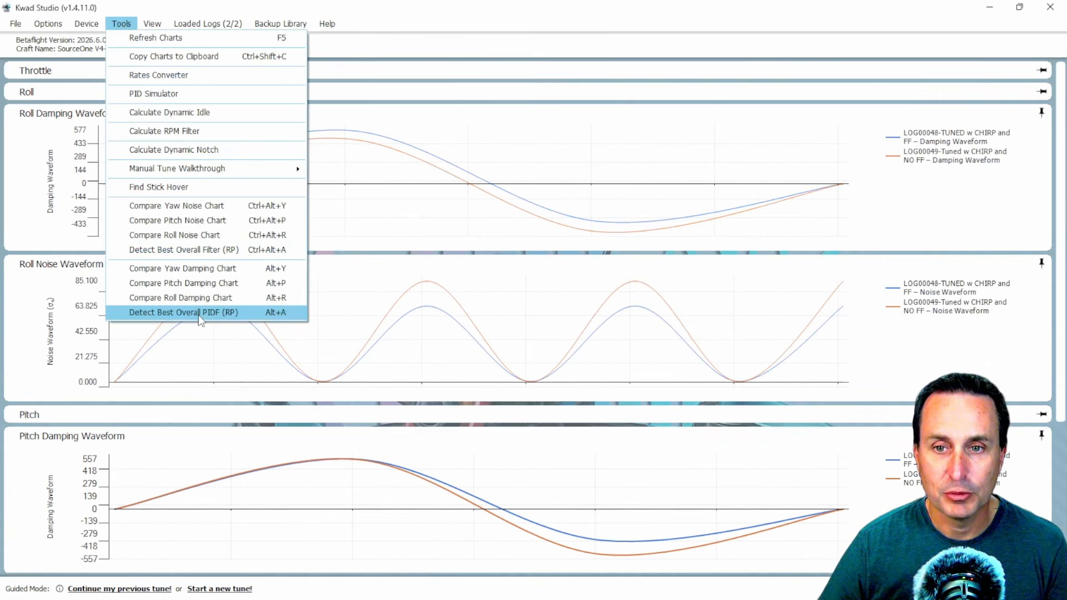
pyautogui.click(430, 308)
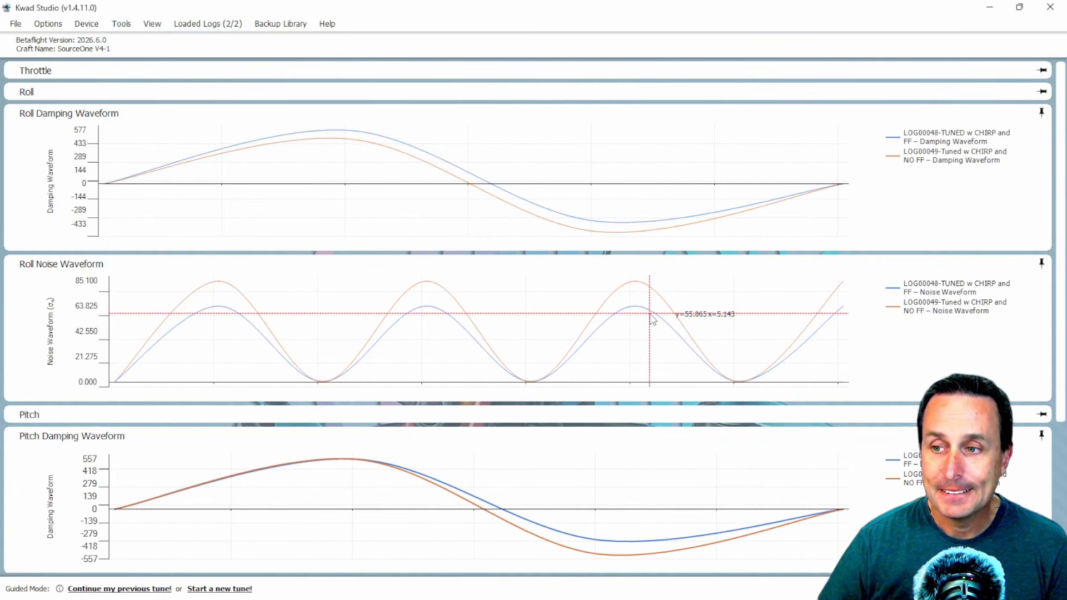
pyautogui.moveTo(650, 309)
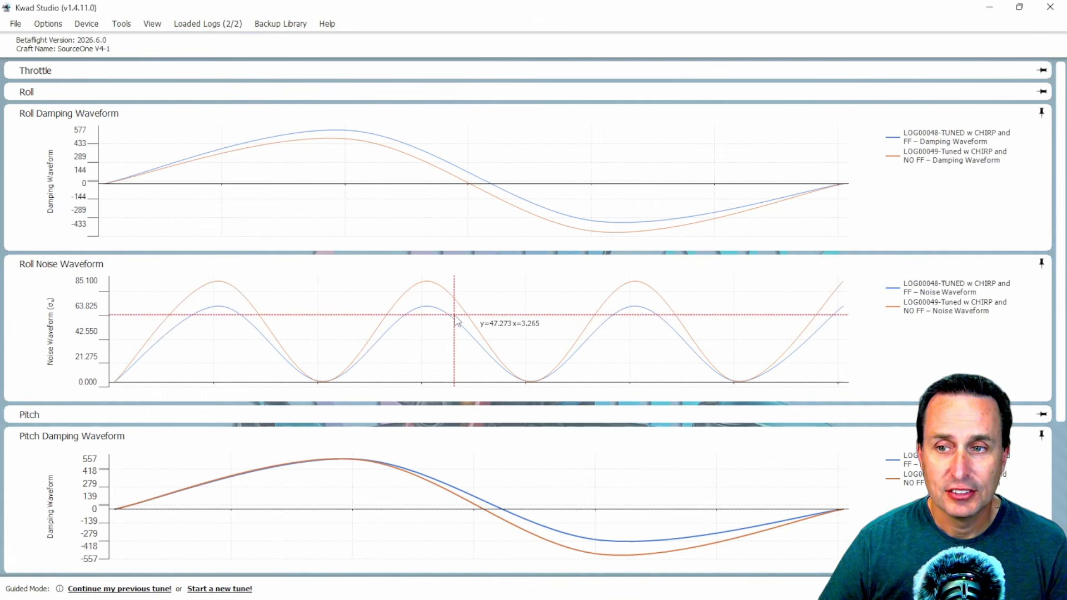
pyautogui.moveTo(458, 324)
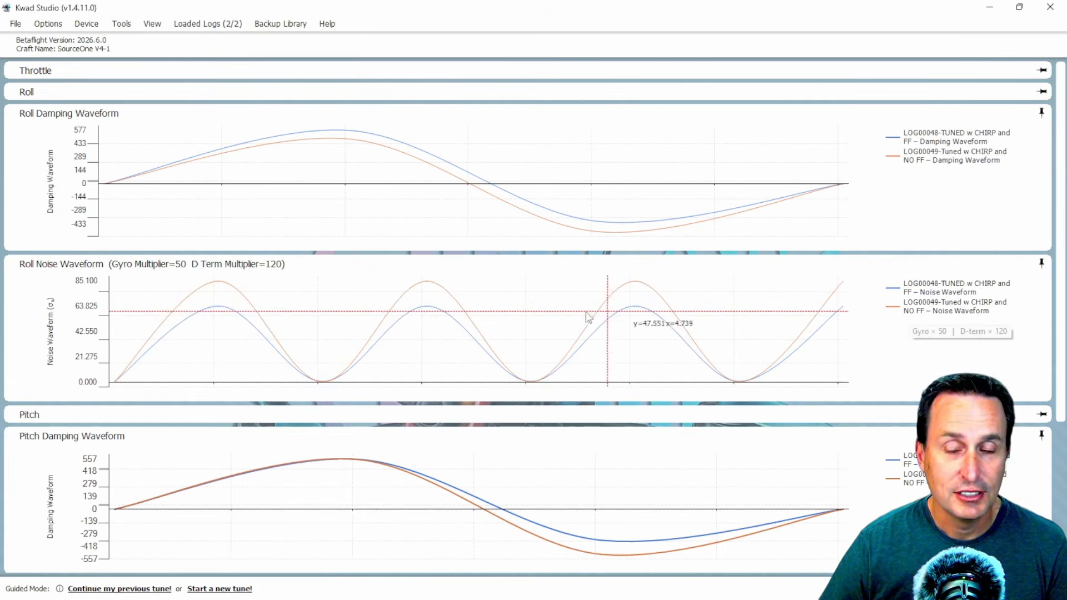
pyautogui.scroll(-4, 519, 378)
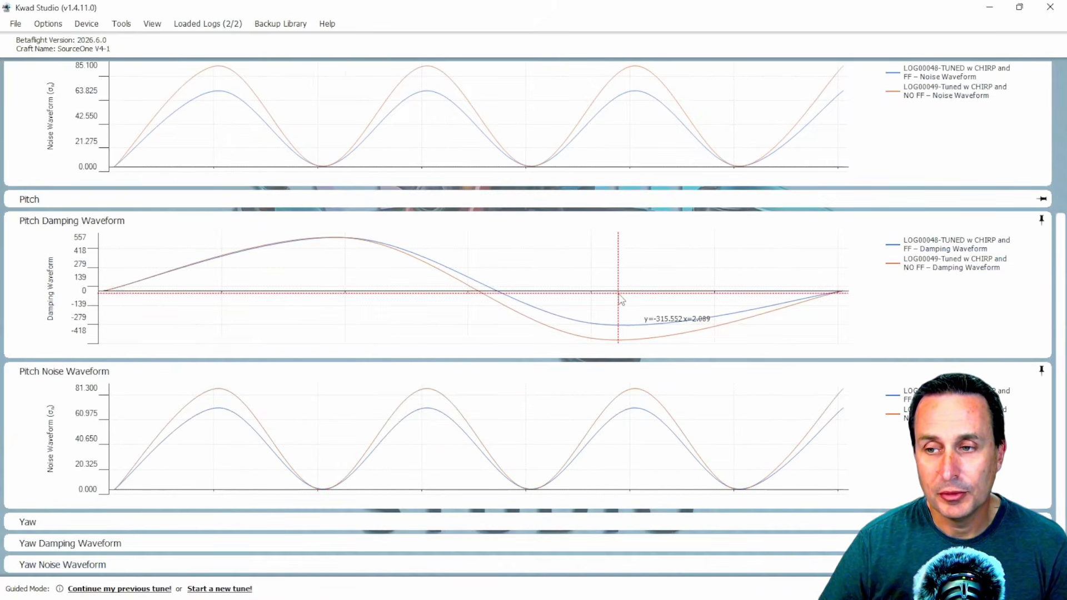
pyautogui.scroll(4, 616, 328)
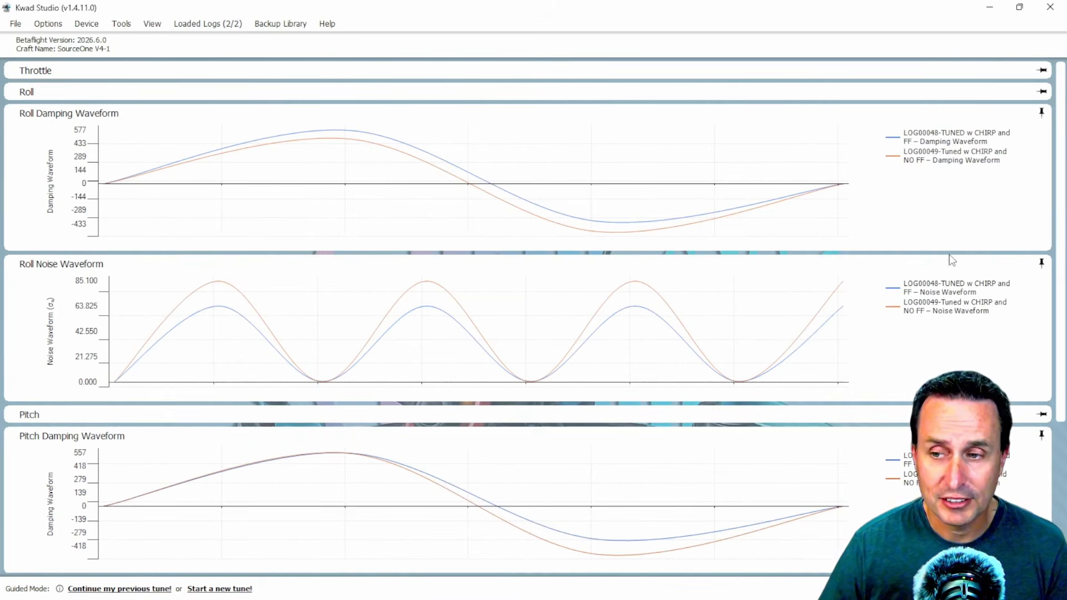
pyautogui.scroll(-3, 644, 493)
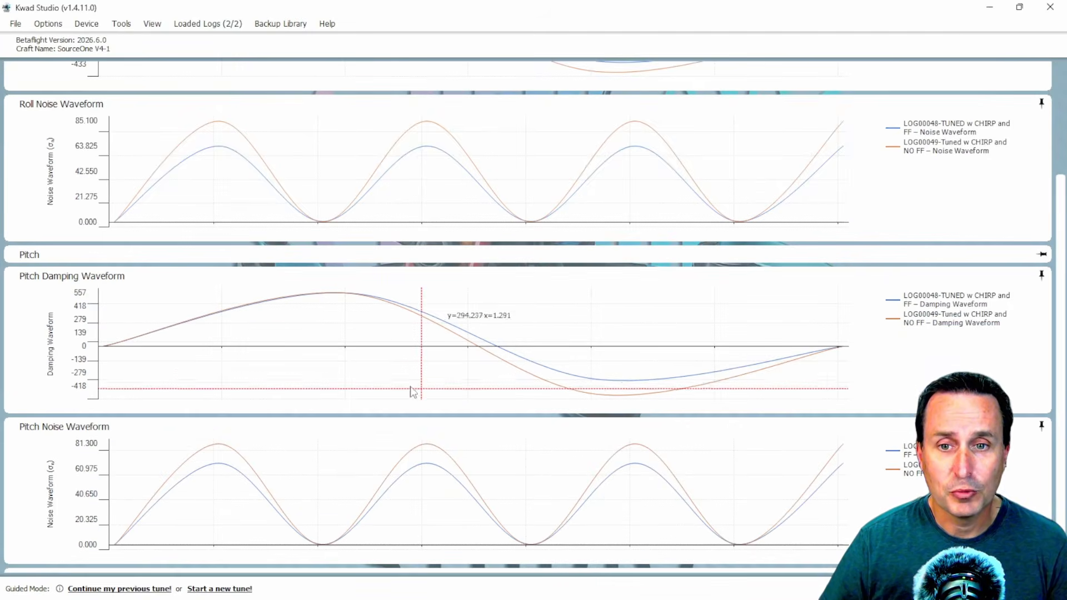
pyautogui.scroll(-1, 550, 428)
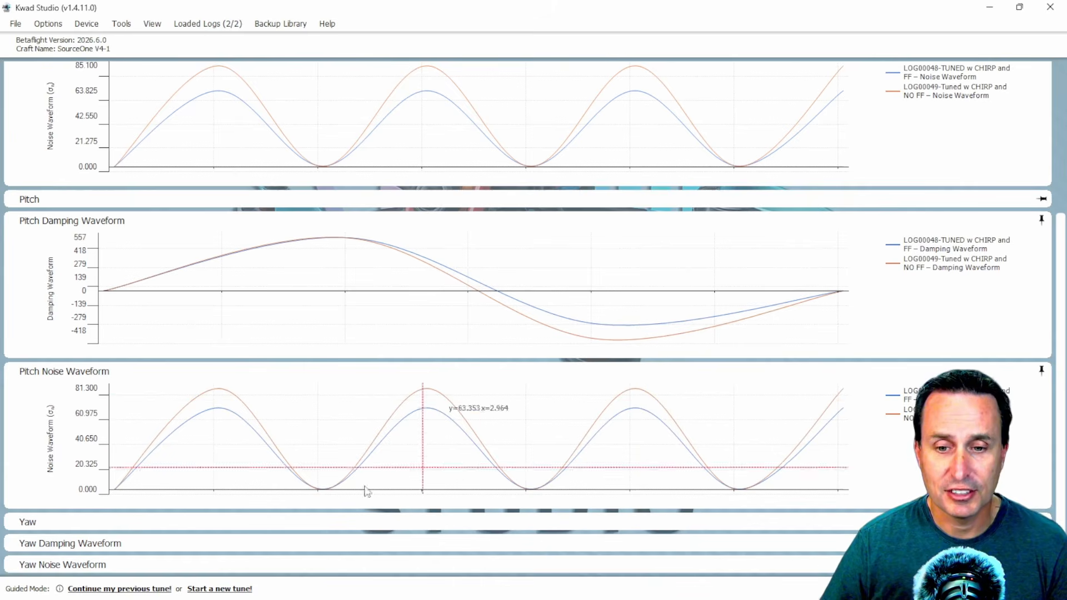
# Start the Dynamic Notch calculation, check the Freq. vs RPM noise plot in Betaflight Blackbox Explorer, and return to Kwad Studio
pyautogui.click(225, 545)
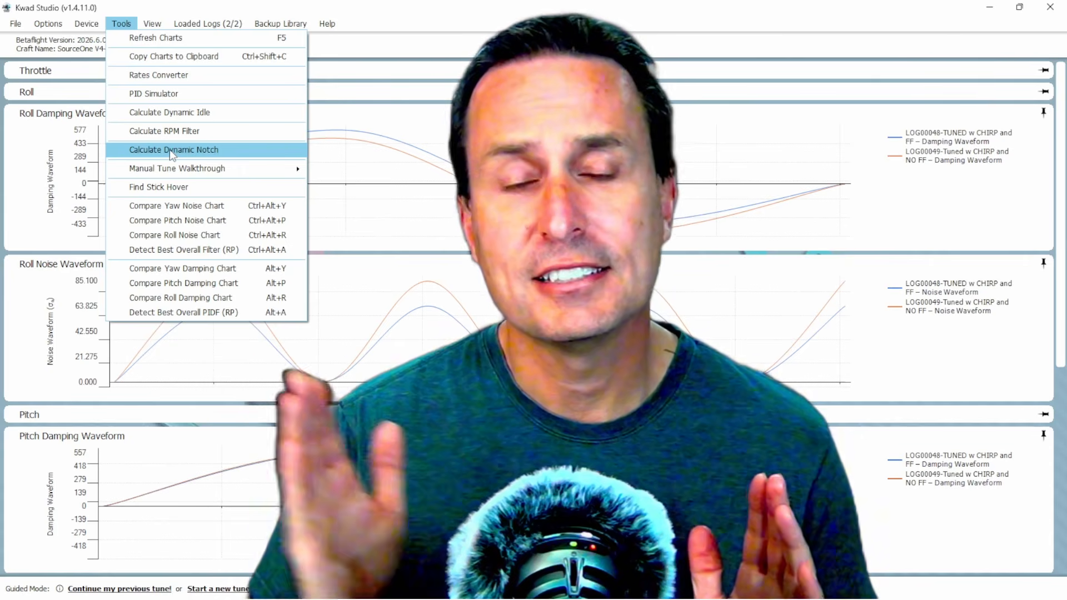
pyautogui.click(169, 150)
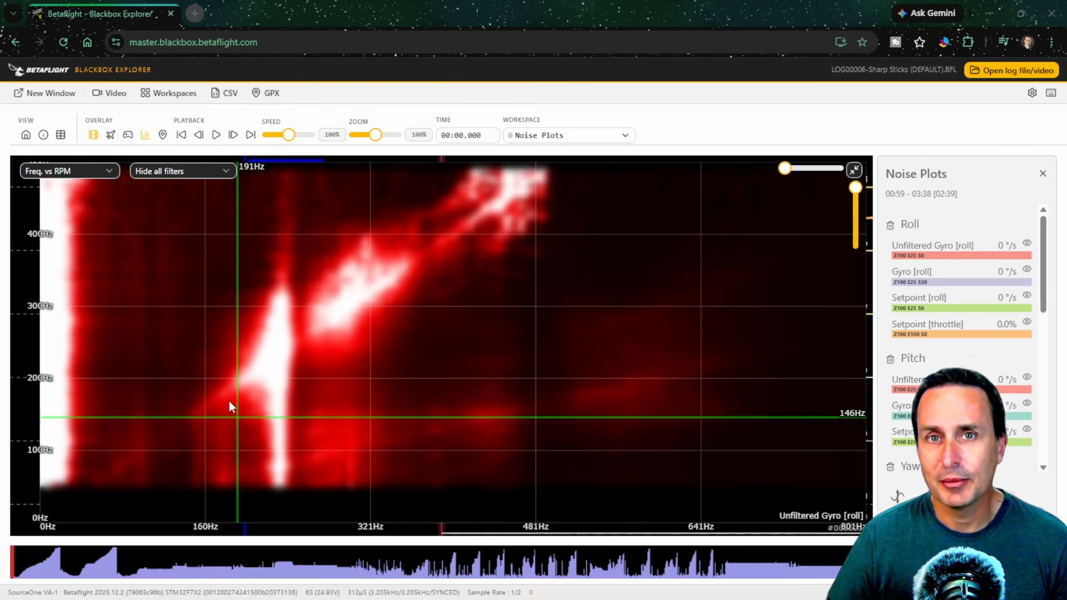
pyautogui.click(987, 13)
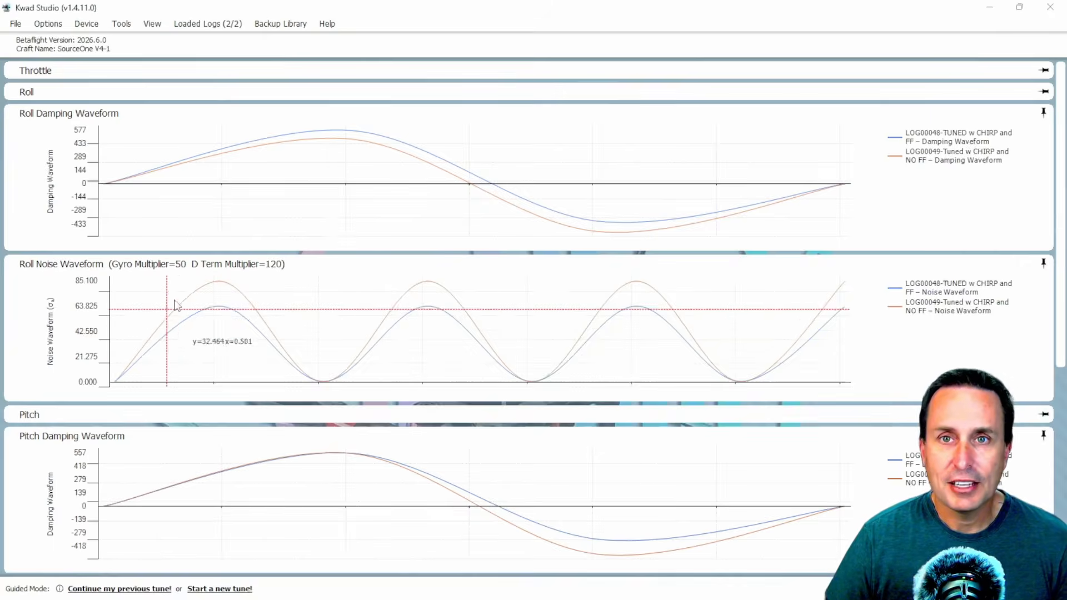